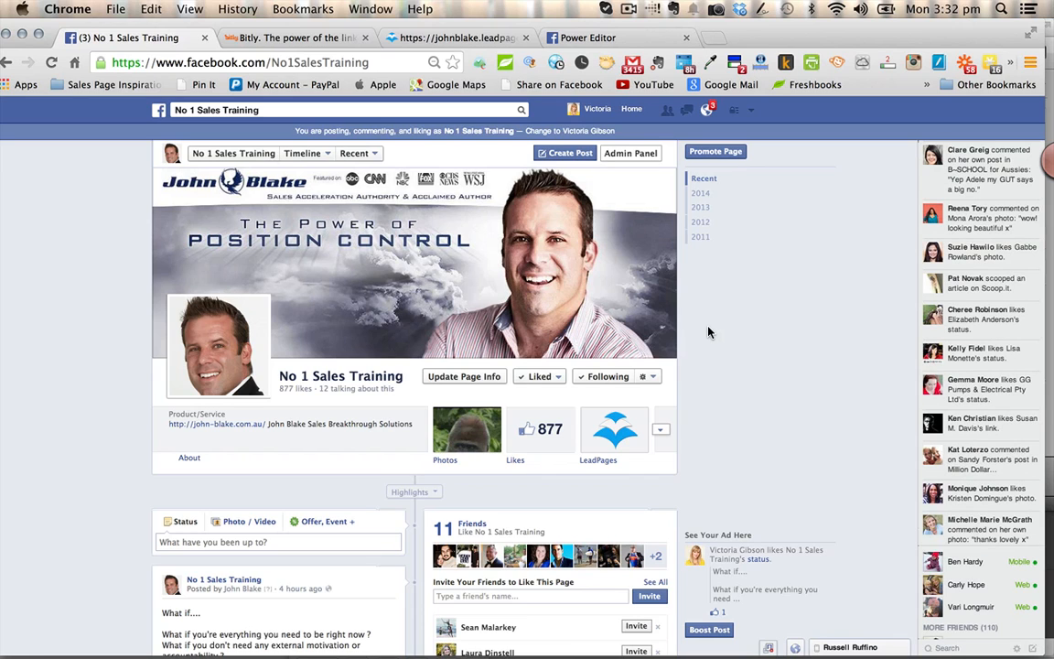
Review the headline and offer on the free book giveaway landing page.
left_click(446, 38)
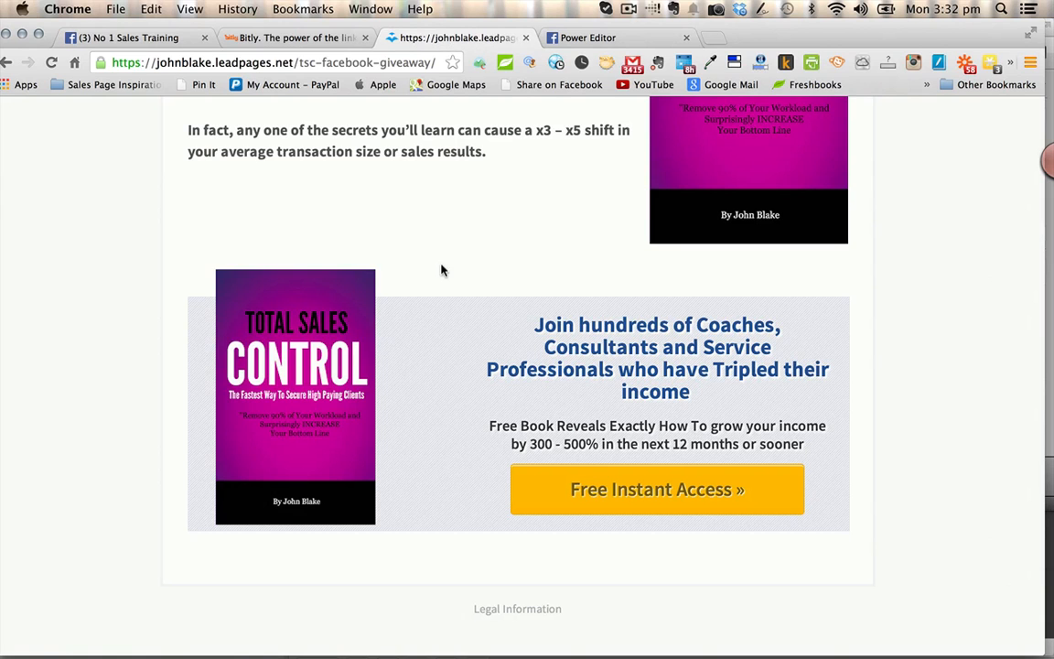
scroll(440, 280, "up", 3)
scroll(440, 280, "up", 10)
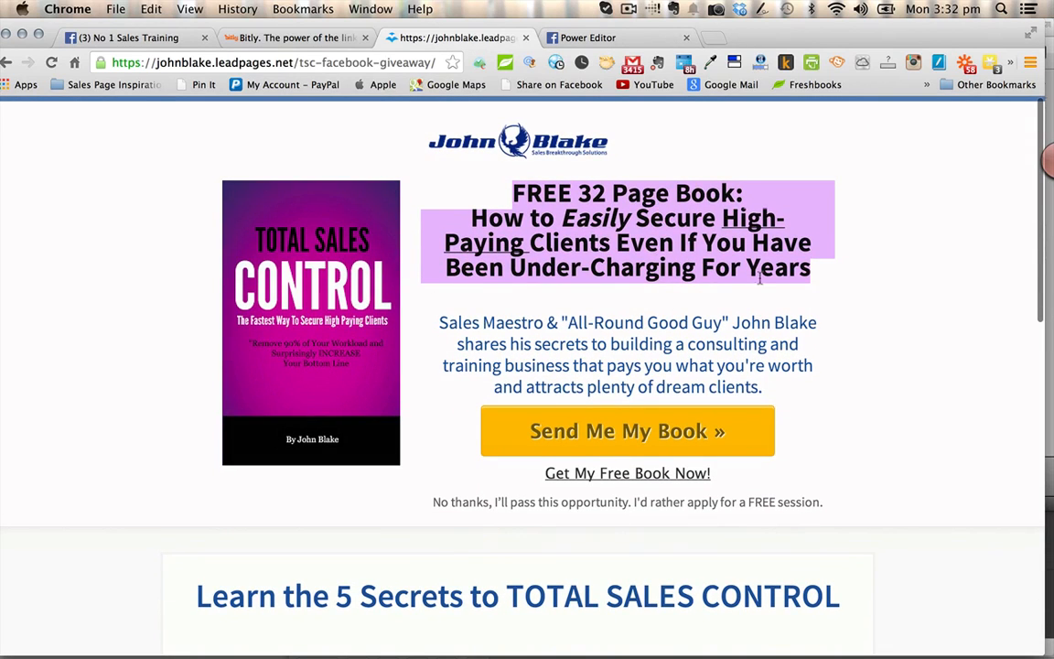
left_click(851, 272)
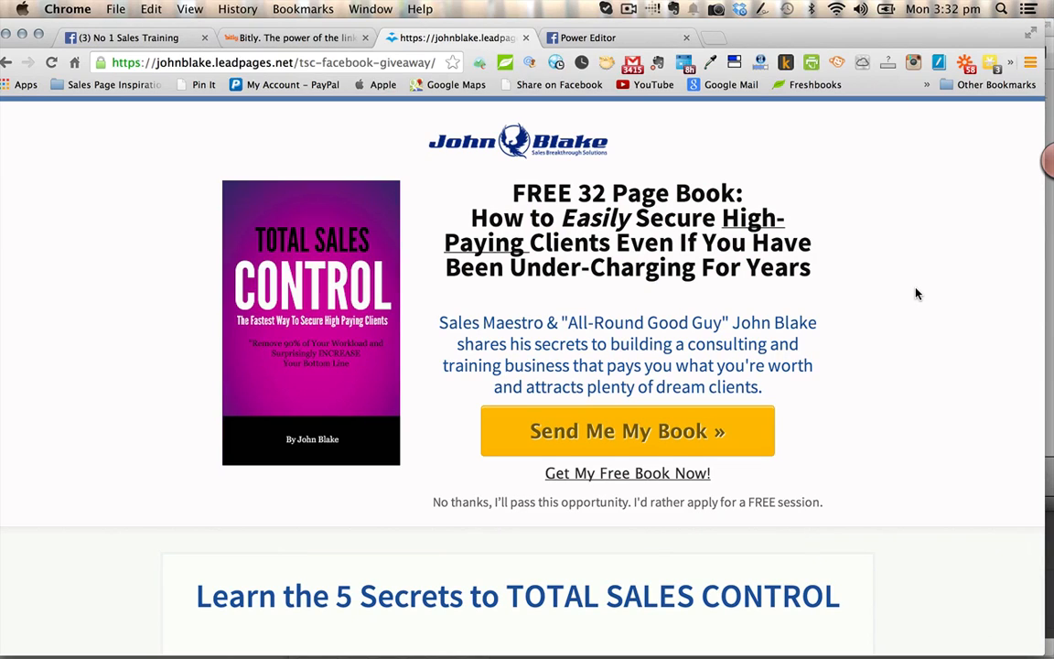
scroll(914, 280, "down", 2)
scroll(915, 280, "up", 2)
Preview the landing page's opt-in form, close it without submitting, and look through the rest of the page.
left_click(642, 429)
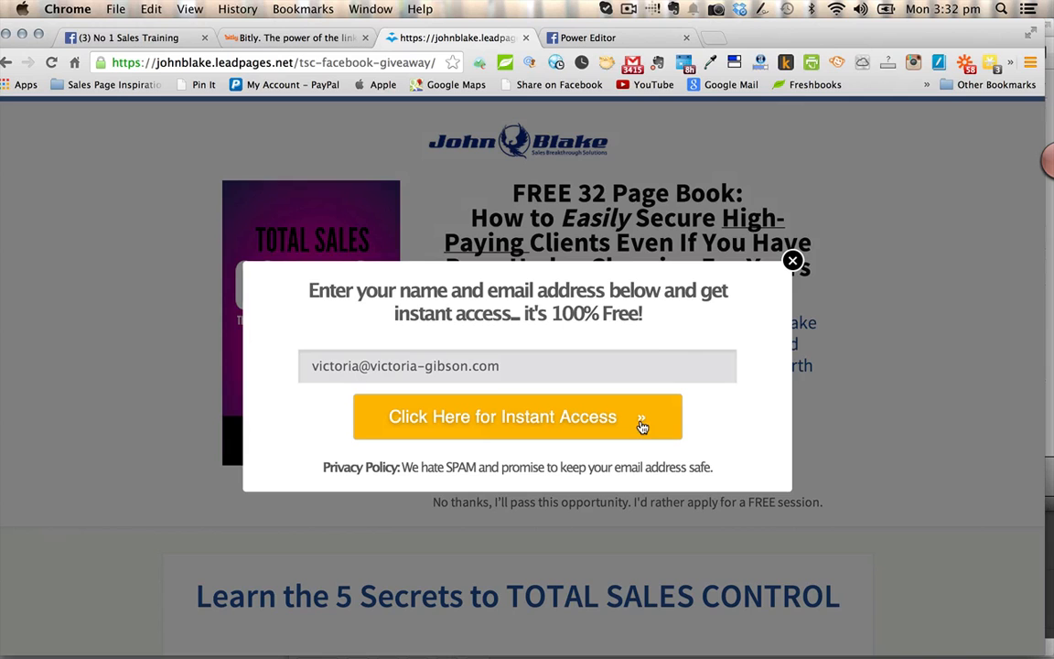
left_click(792, 262)
scroll(678, 348, "down", 15)
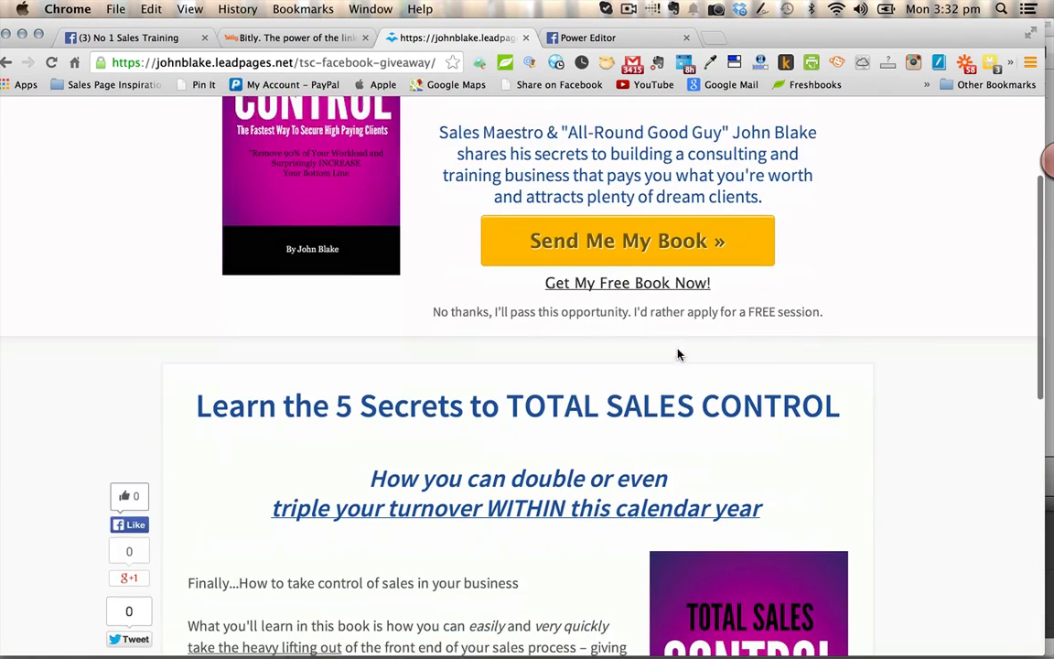
scroll(678, 349, "up", 10)
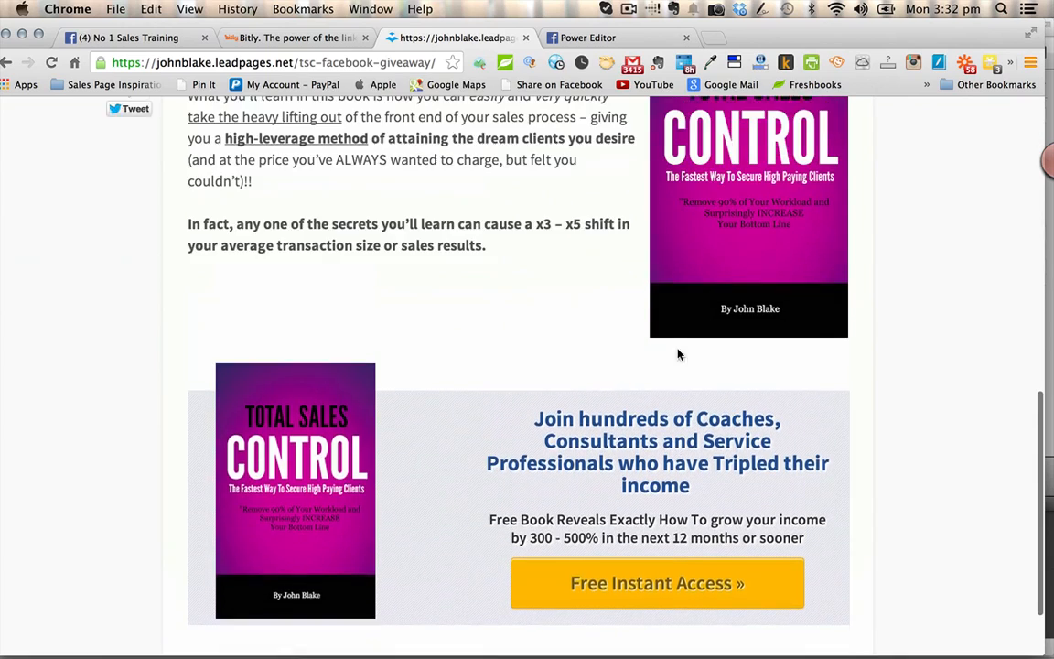
scroll(678, 348, "up", 3)
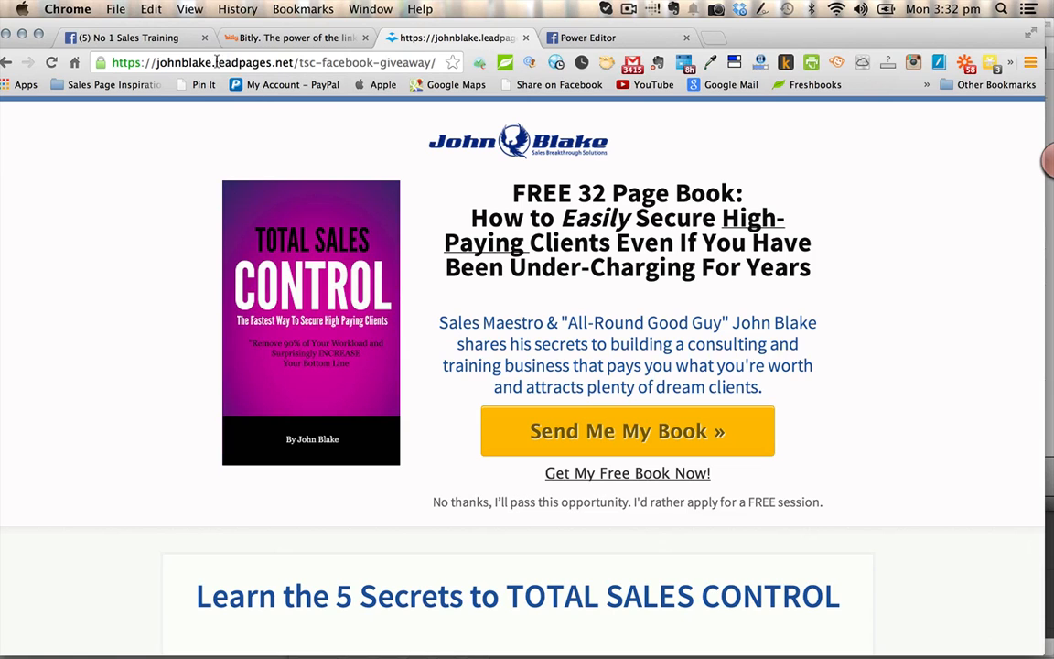
Return to the No 1 Sales Training Facebook page and open the Ads Manager overview of all ad accounts.
left_click(162, 41)
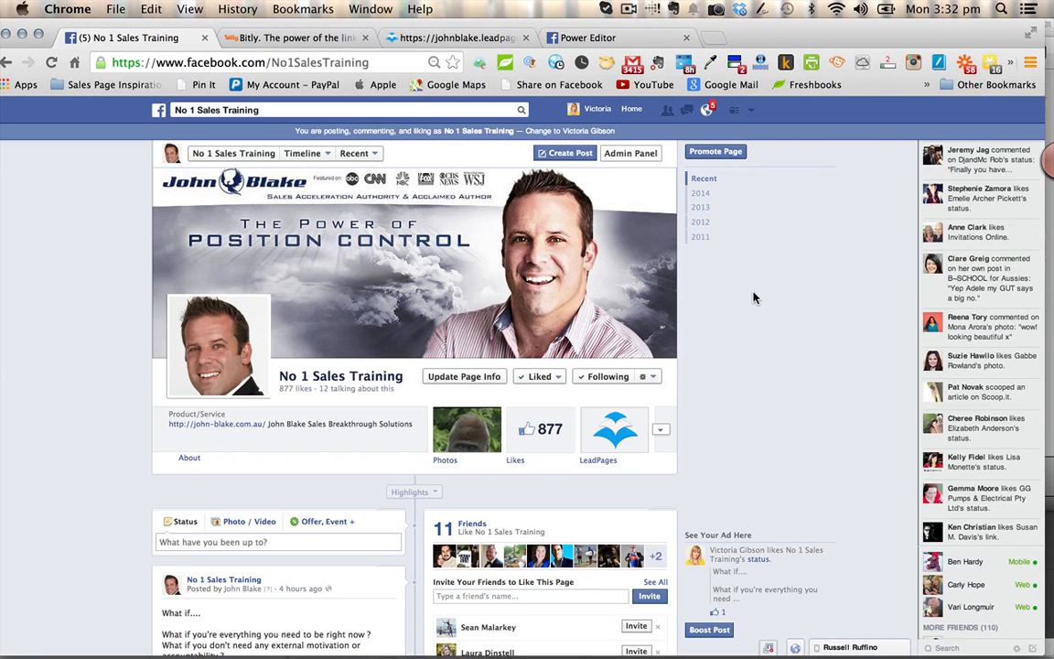
left_click(751, 111)
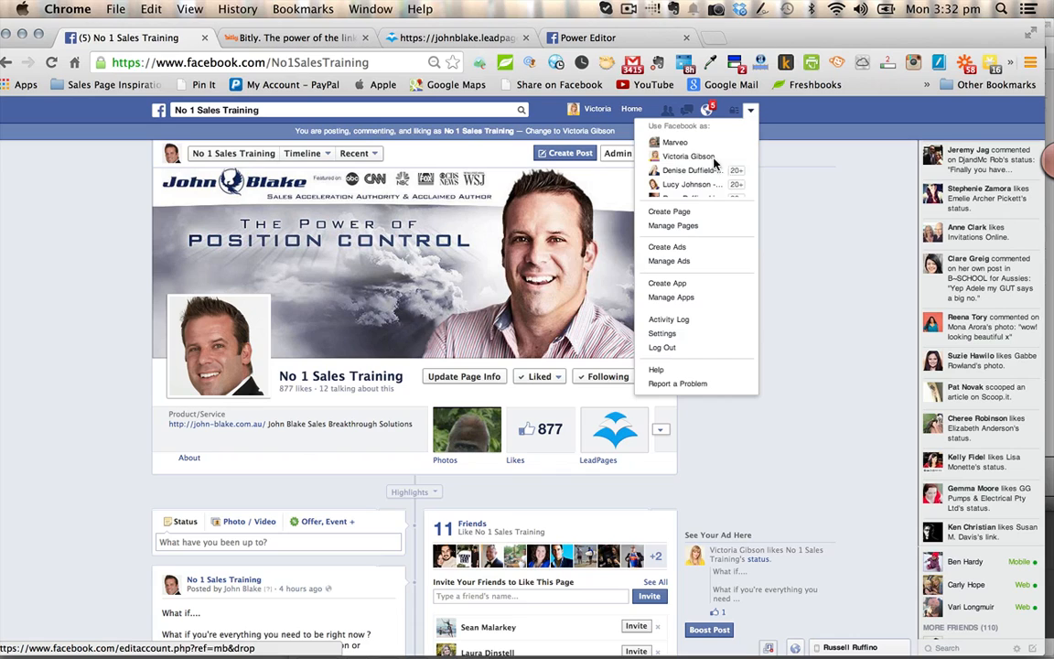
left_click(695, 263)
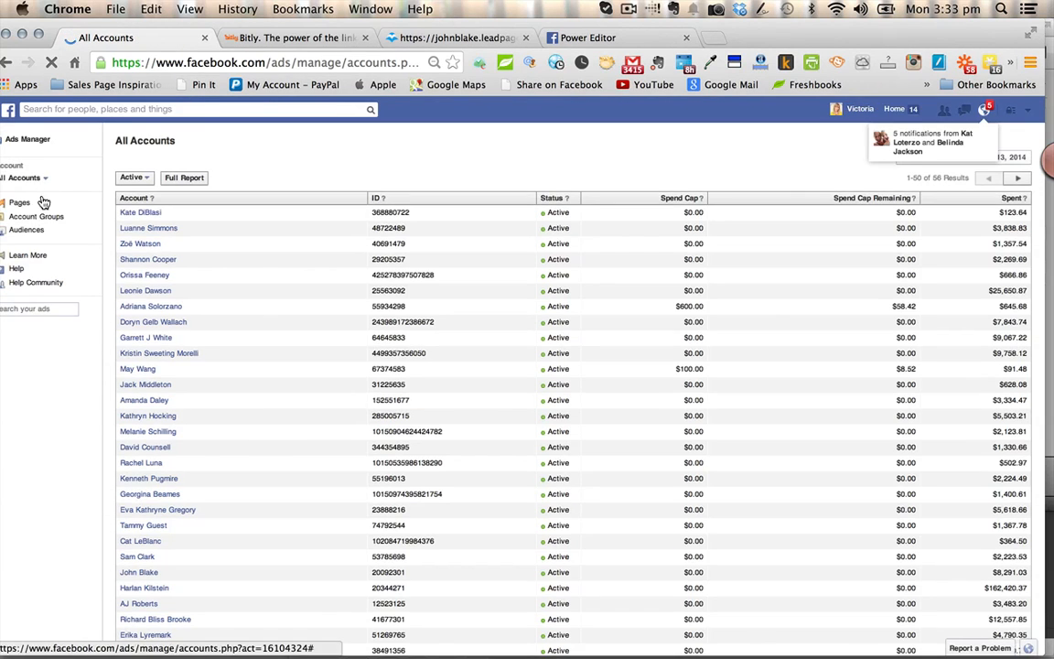
left_click(43, 257)
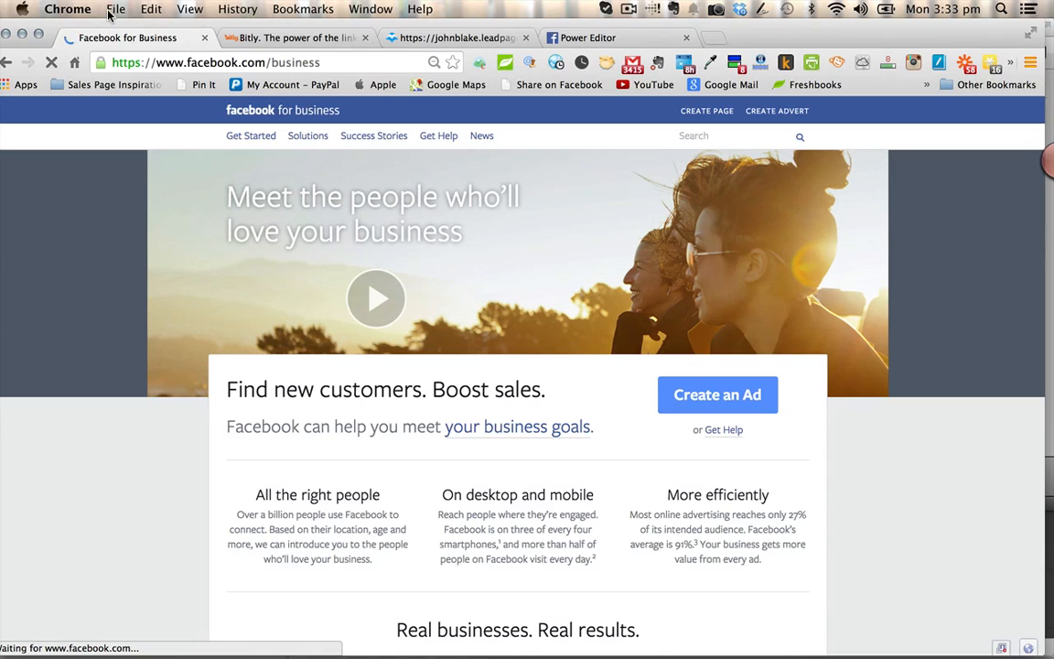
left_click(7, 62)
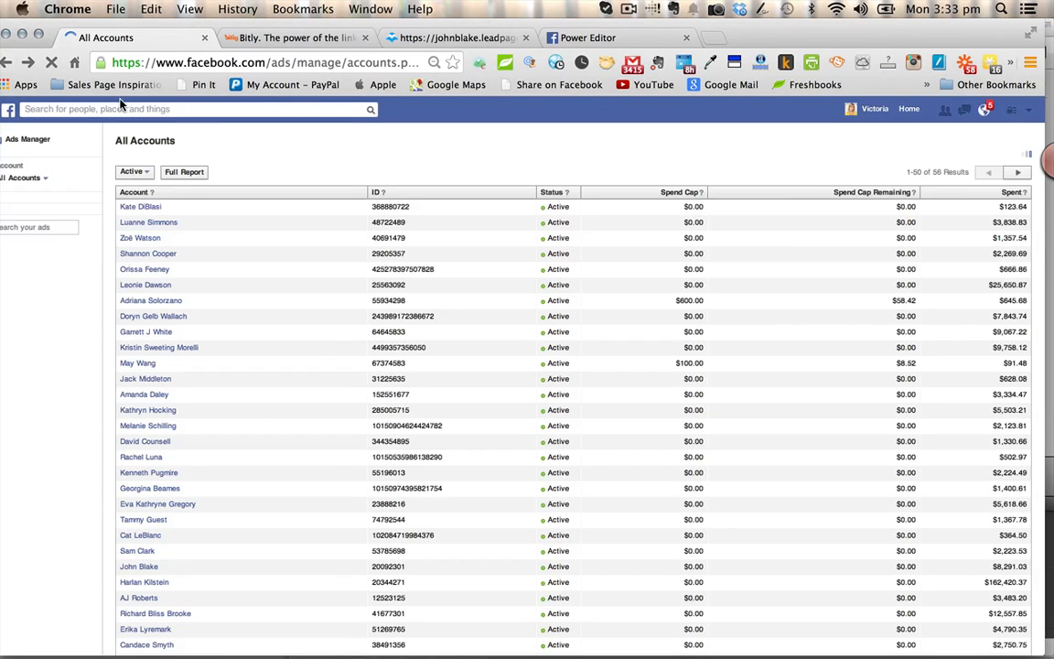
Switch Ads Manager from all accounts to the No 1 Sales Training client's AUD ad account.
left_click(44, 179)
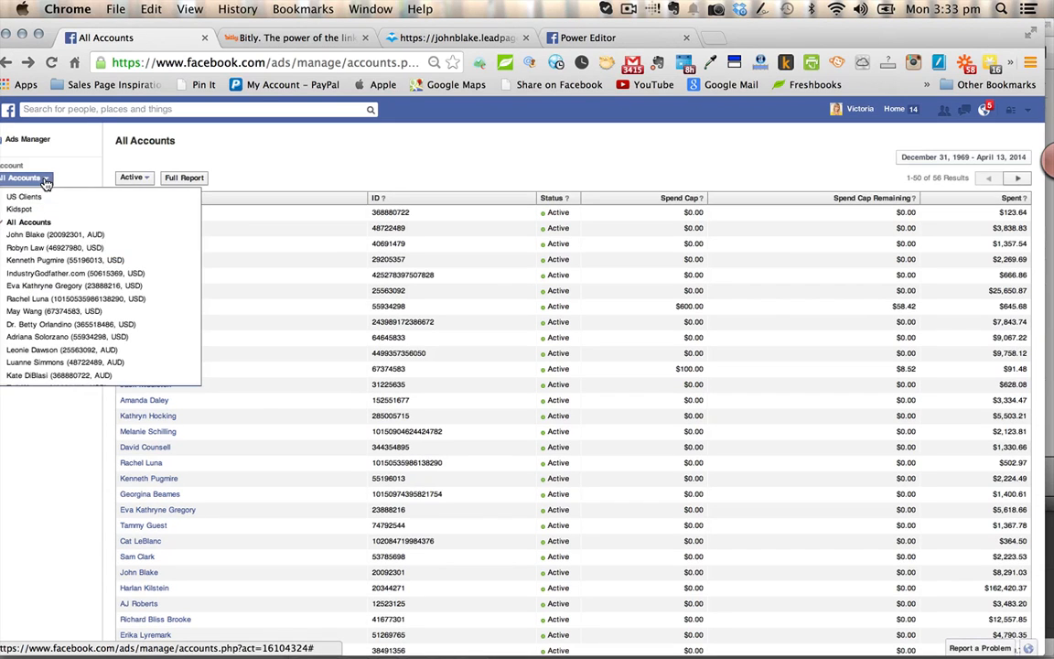
scroll(110, 291, "down", 3)
scroll(110, 291, "down", 3)
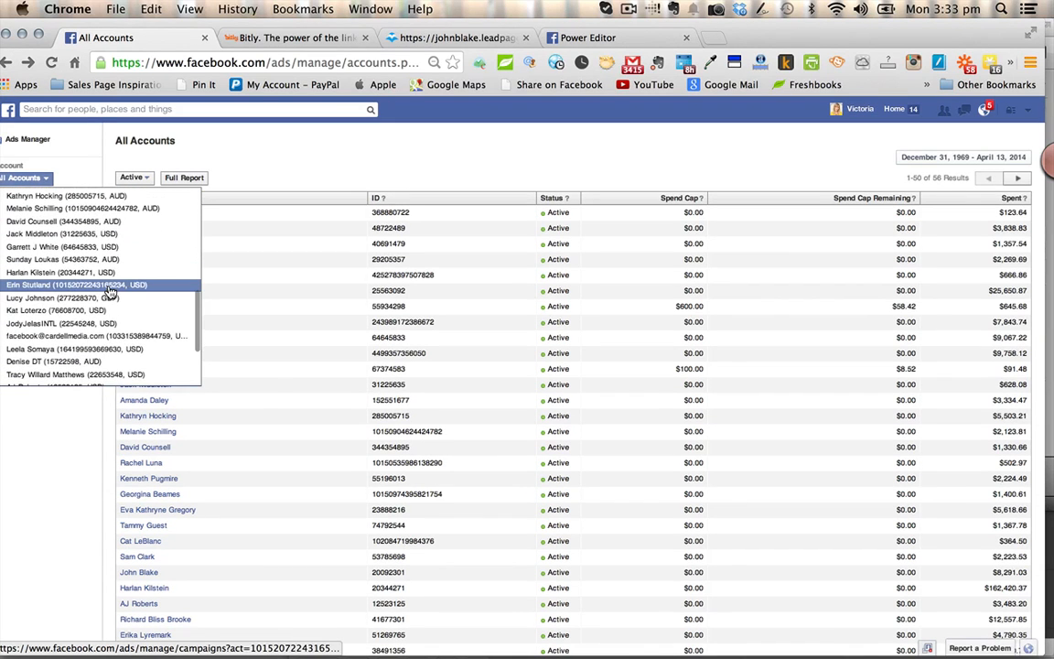
scroll(110, 291, "up", 6)
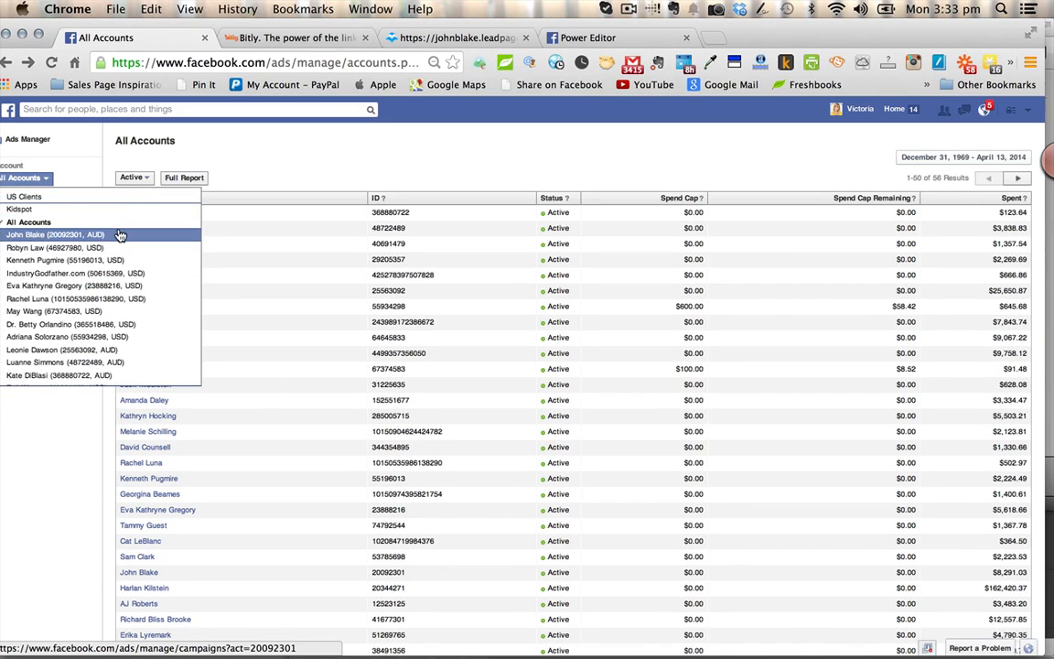
left_click(119, 235)
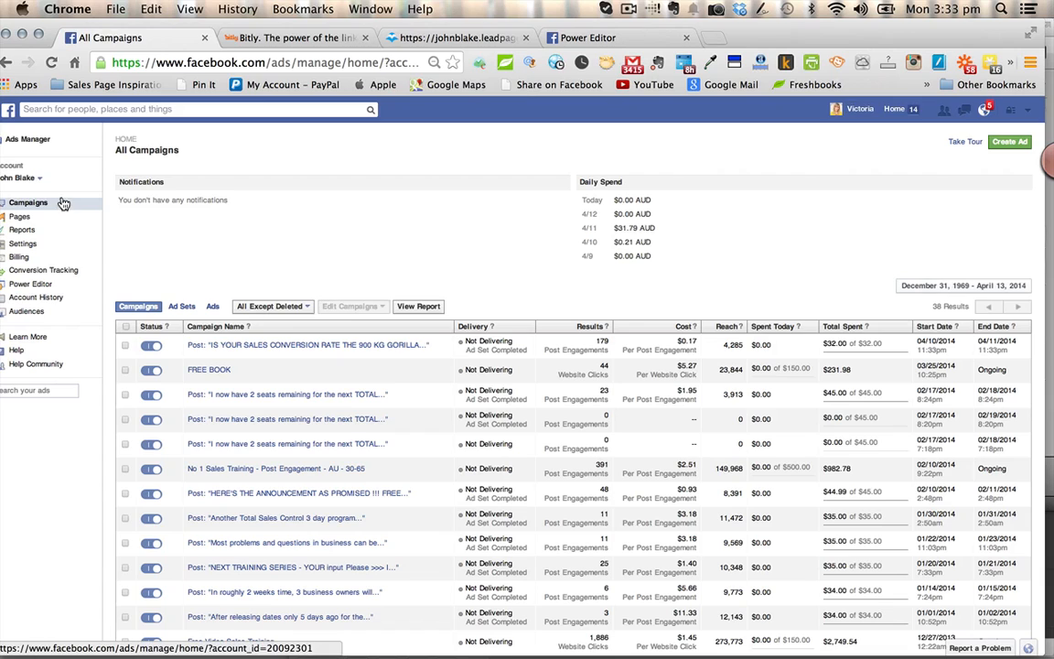
Open Power Editor and browse the ad accounts available for download.
left_click(61, 288)
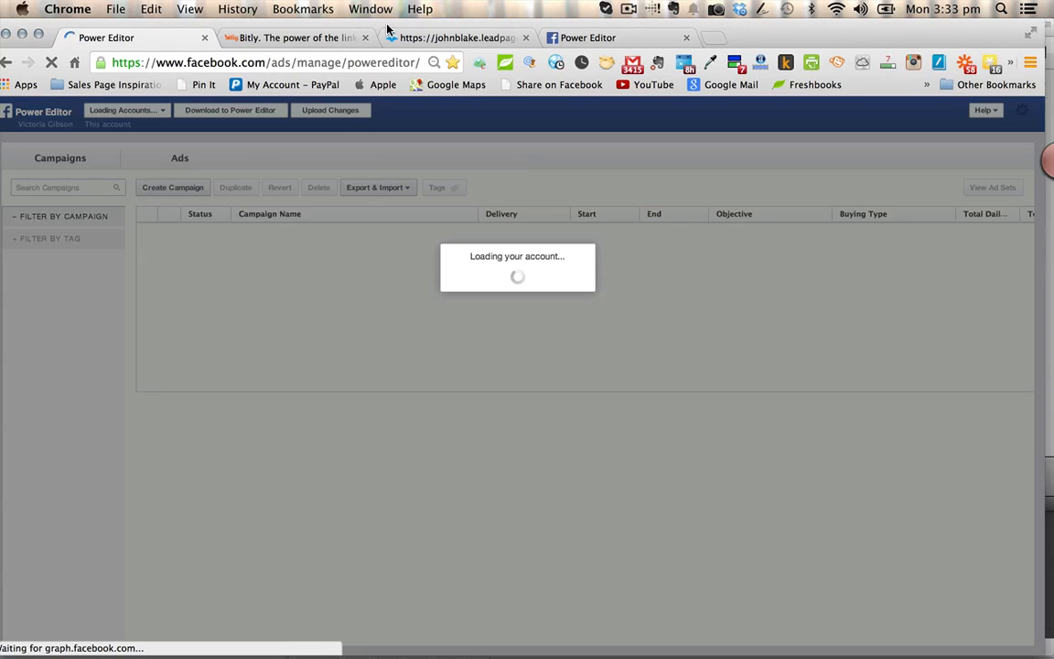
left_click_drag(348, 21, 420, 29)
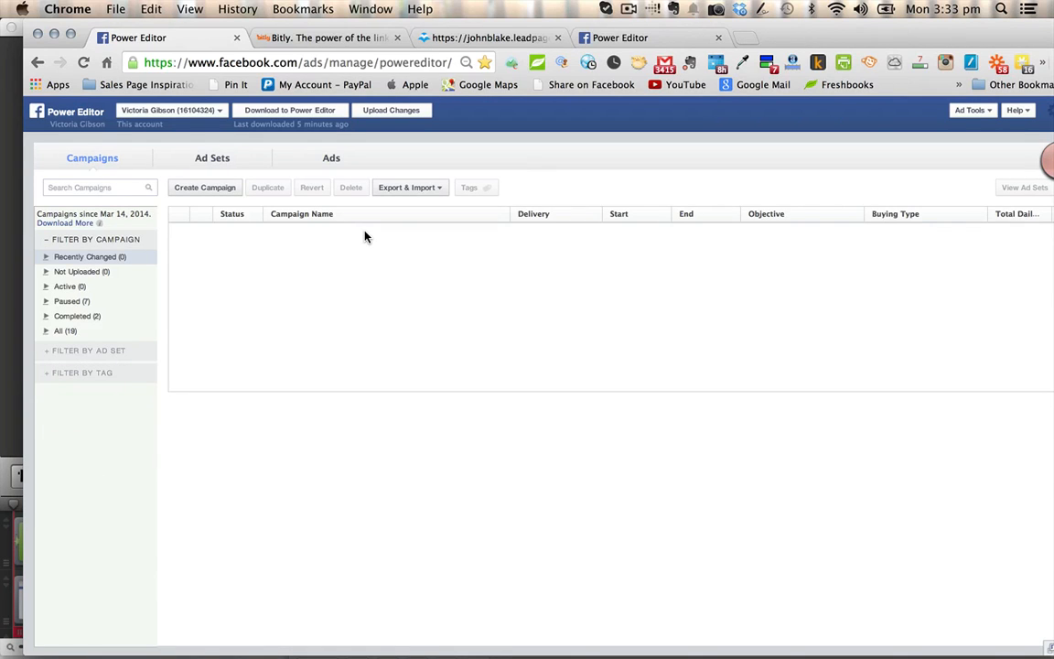
left_click(277, 113)
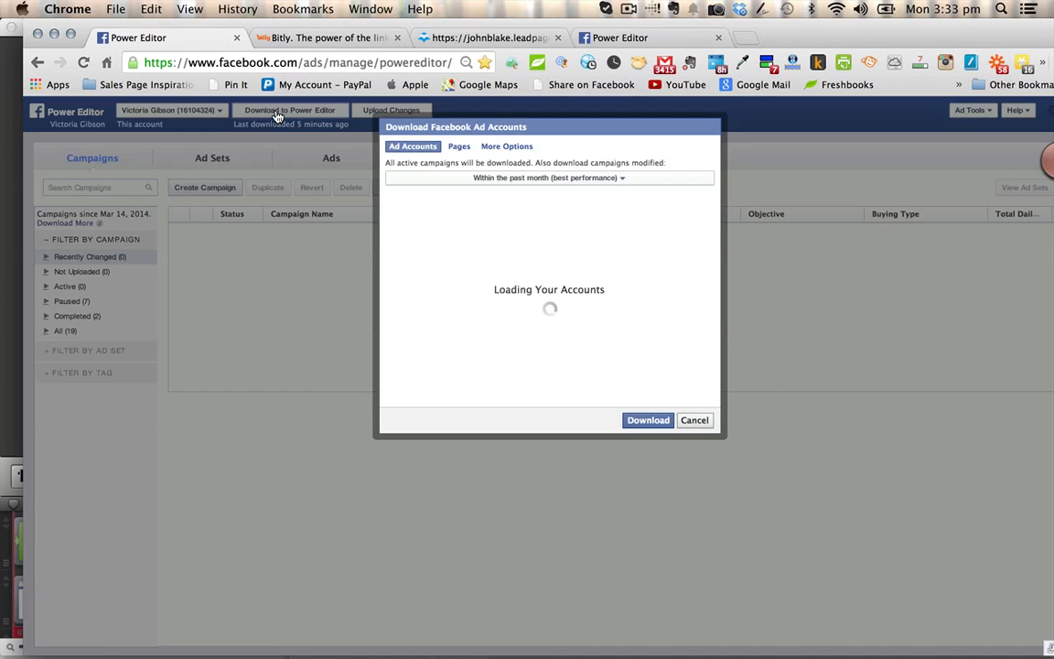
left_click(460, 148)
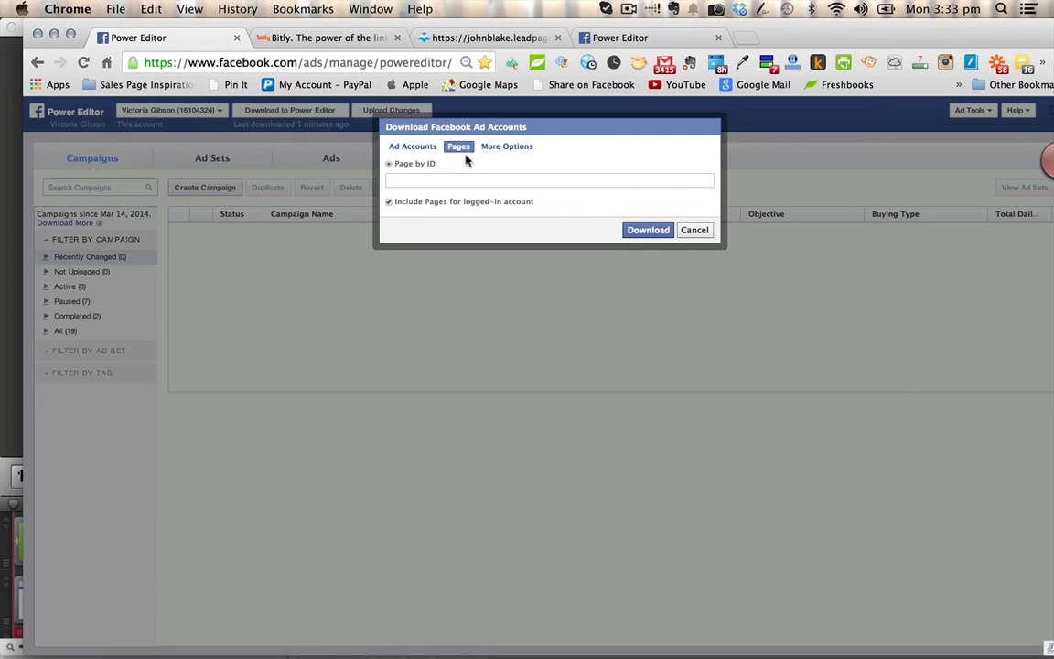
left_click(413, 149)
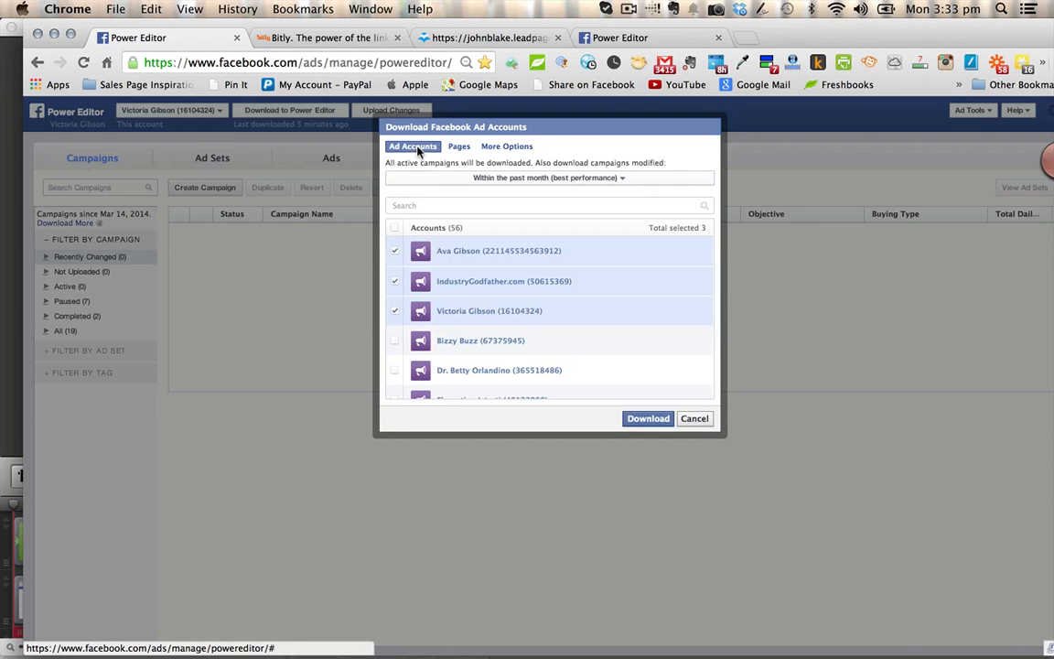
scroll(464, 315, "down", 5)
scroll(464, 317, "down", 8)
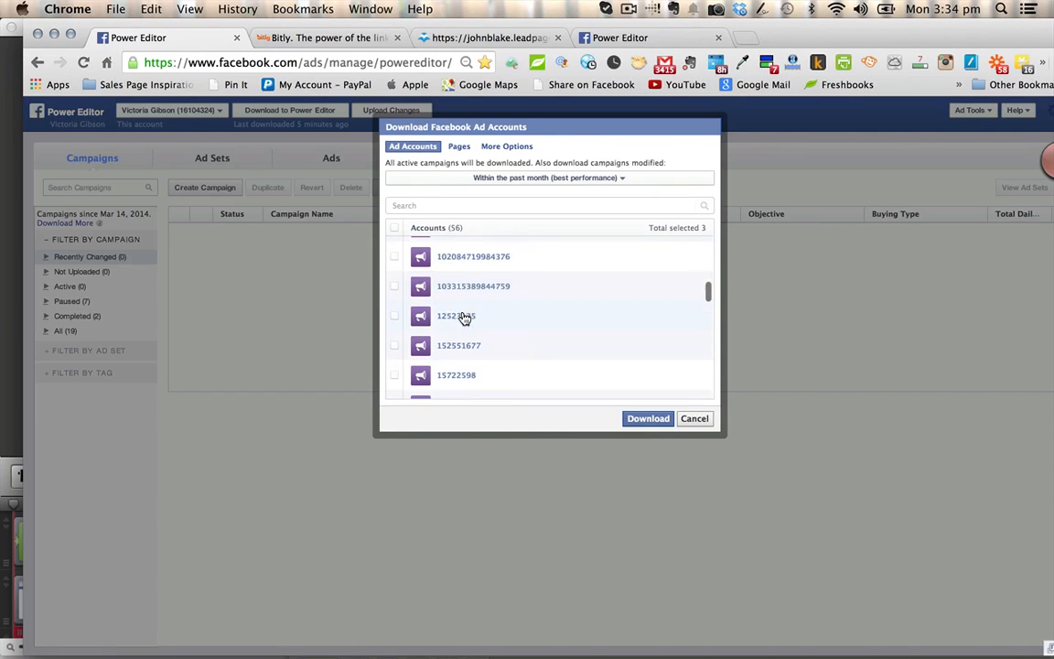
scroll(464, 317, "down", 3)
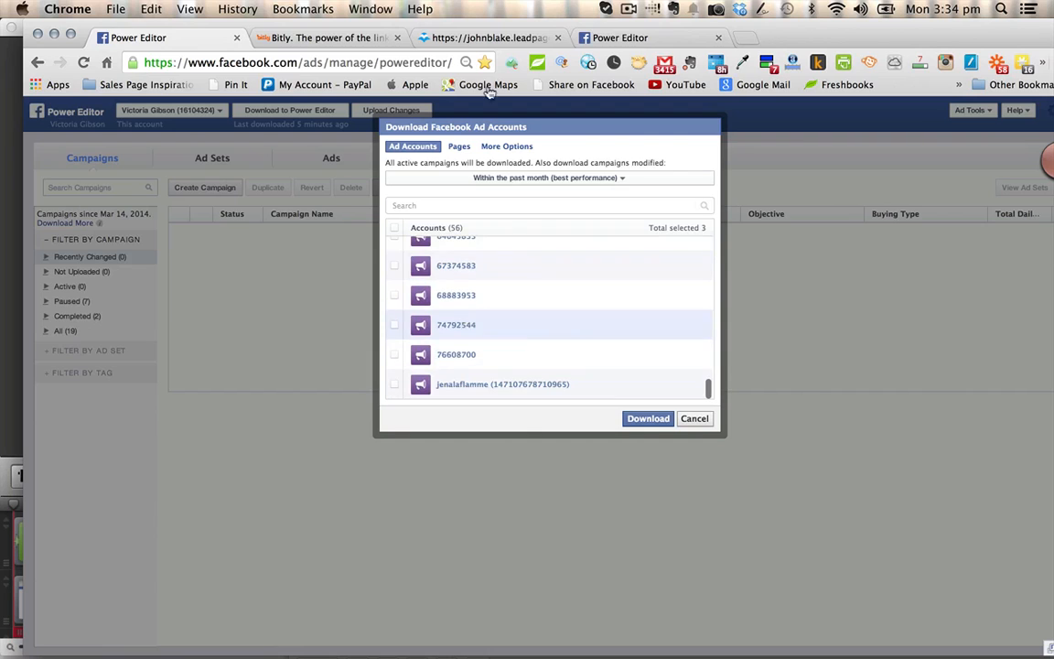
Open facebook.com in a new browser tab.
left_click(590, 40)
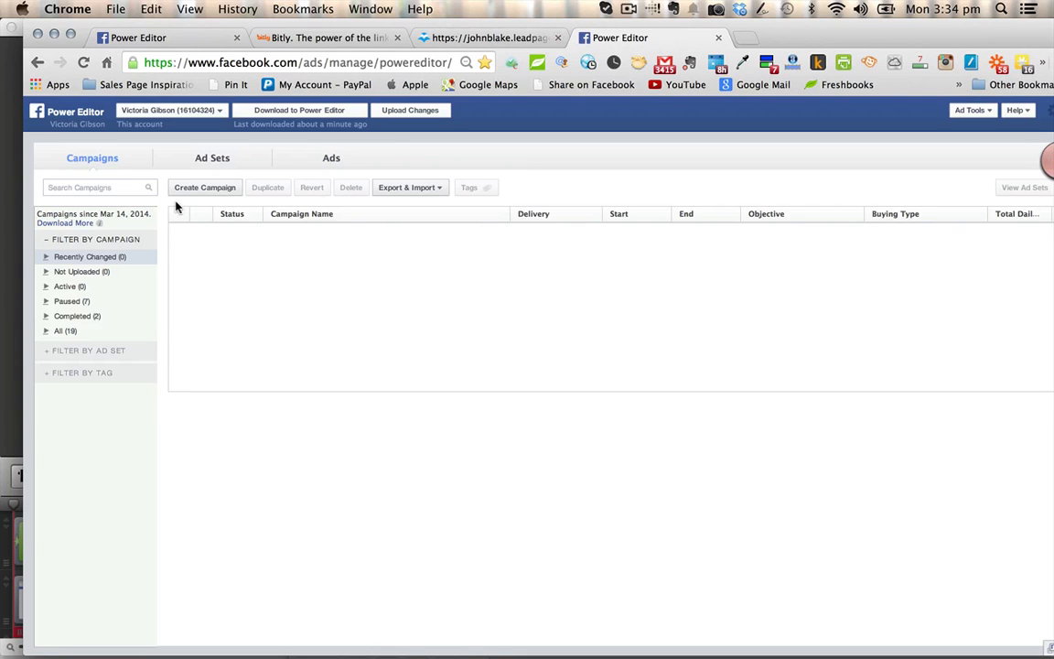
left_click(746, 38)
type("facebook.com")
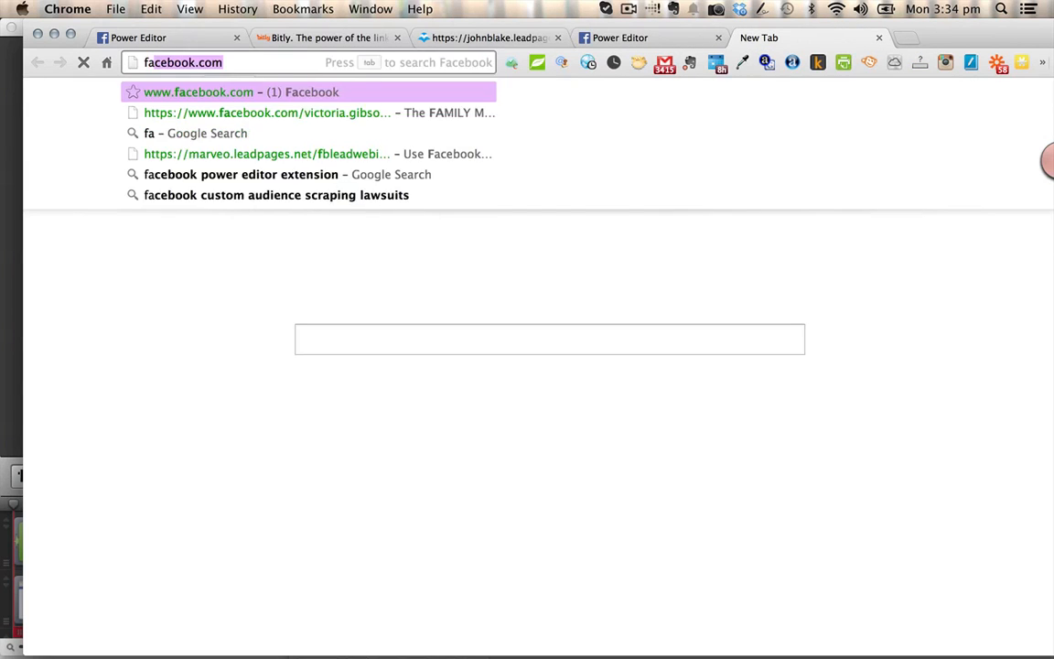
key("Return")
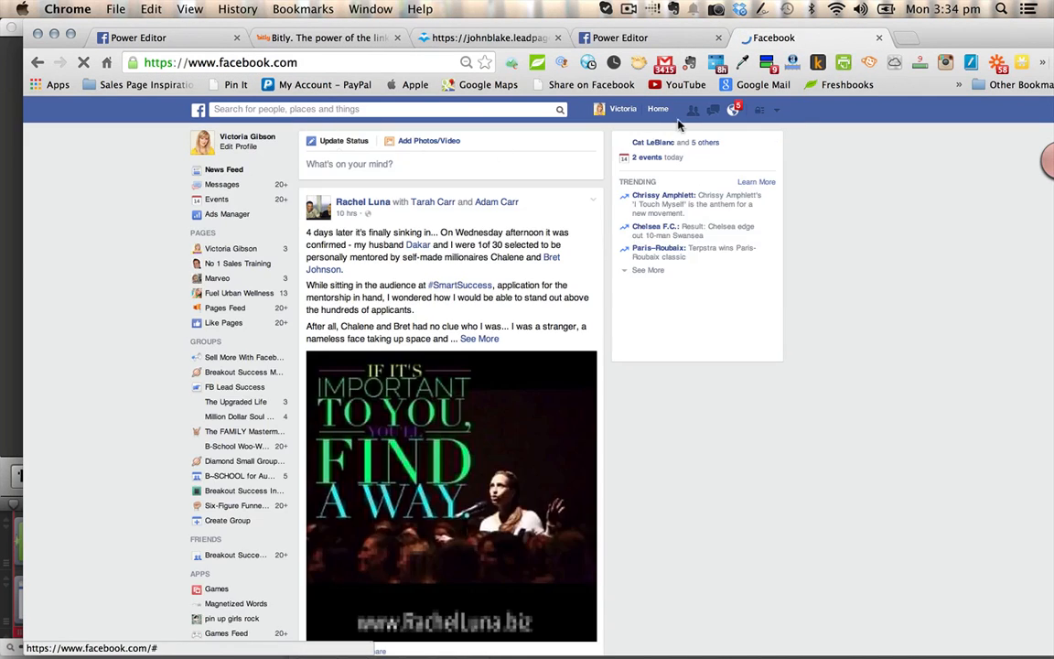
Open Ads Manager and look up the client's ad account ID in the account list.
left_click(778, 111)
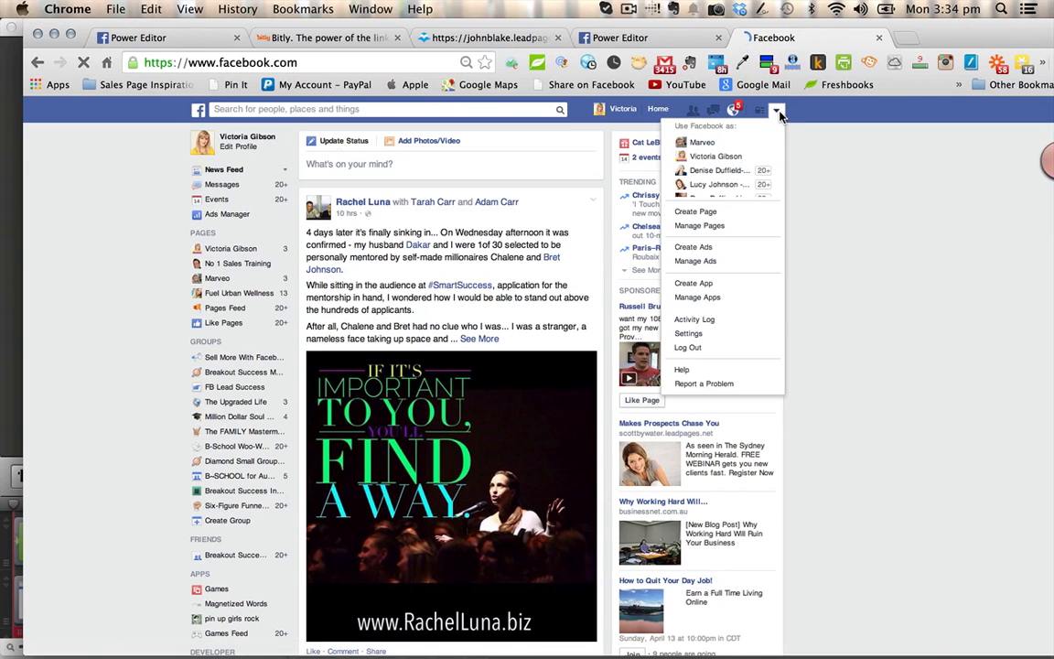
left_click(709, 334)
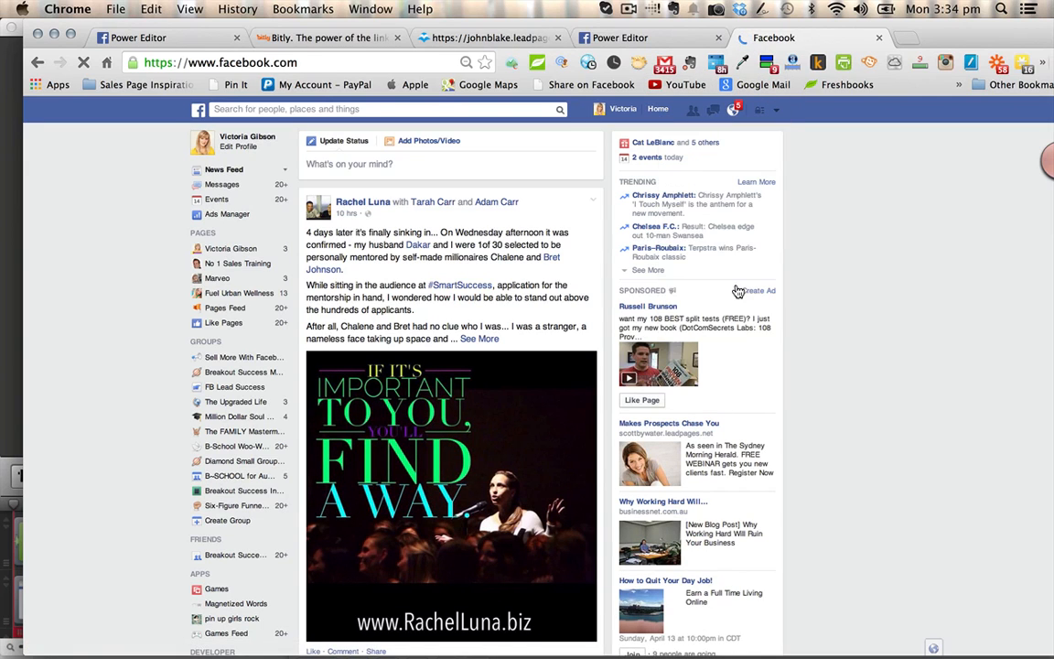
left_click(776, 110)
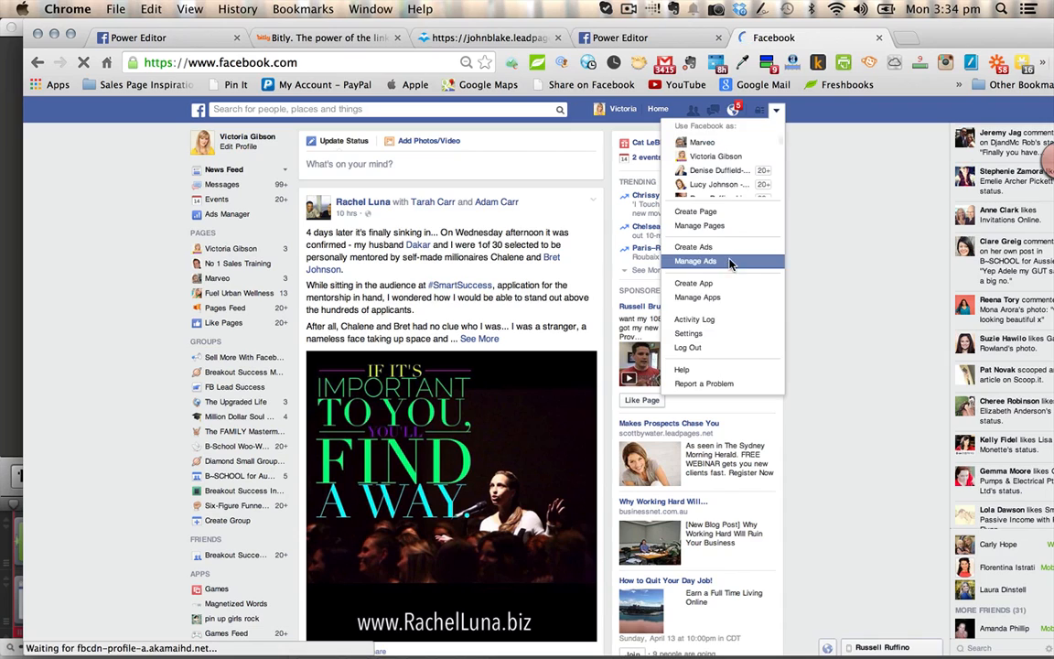
left_click(734, 260)
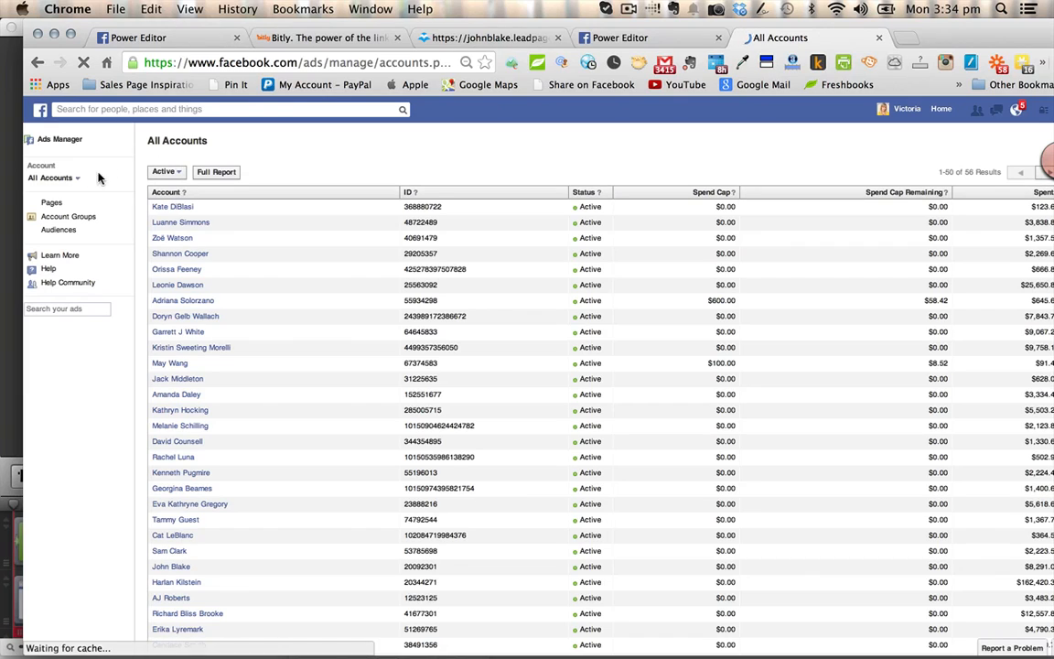
left_click(73, 178)
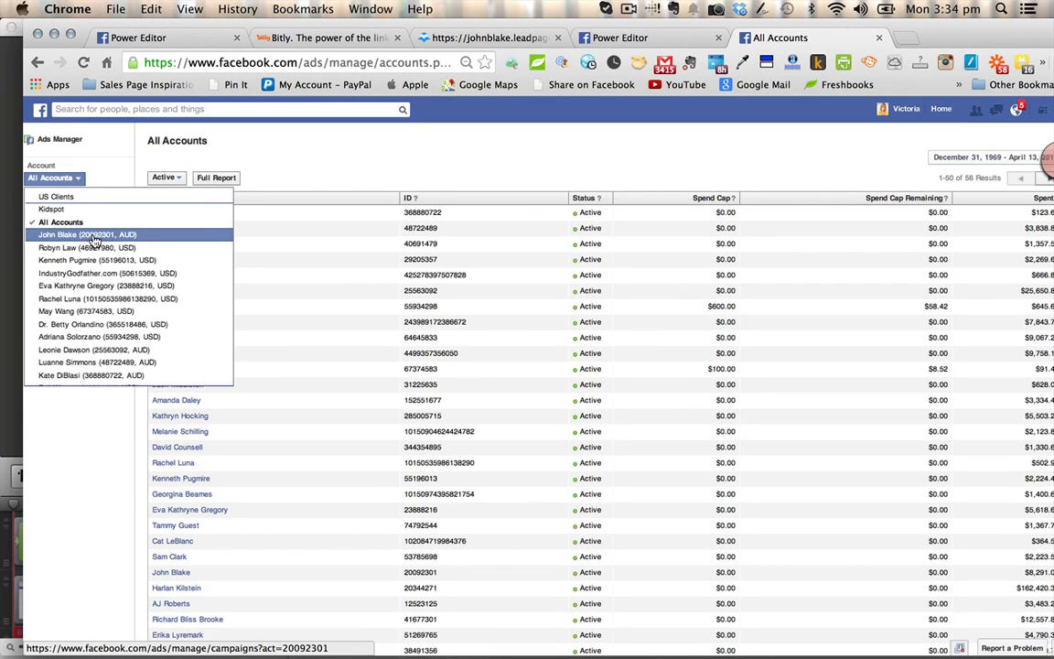
Add the client's ad account, identified by its ID, to the selected accounts in Power Editor and download them.
left_click(139, 36)
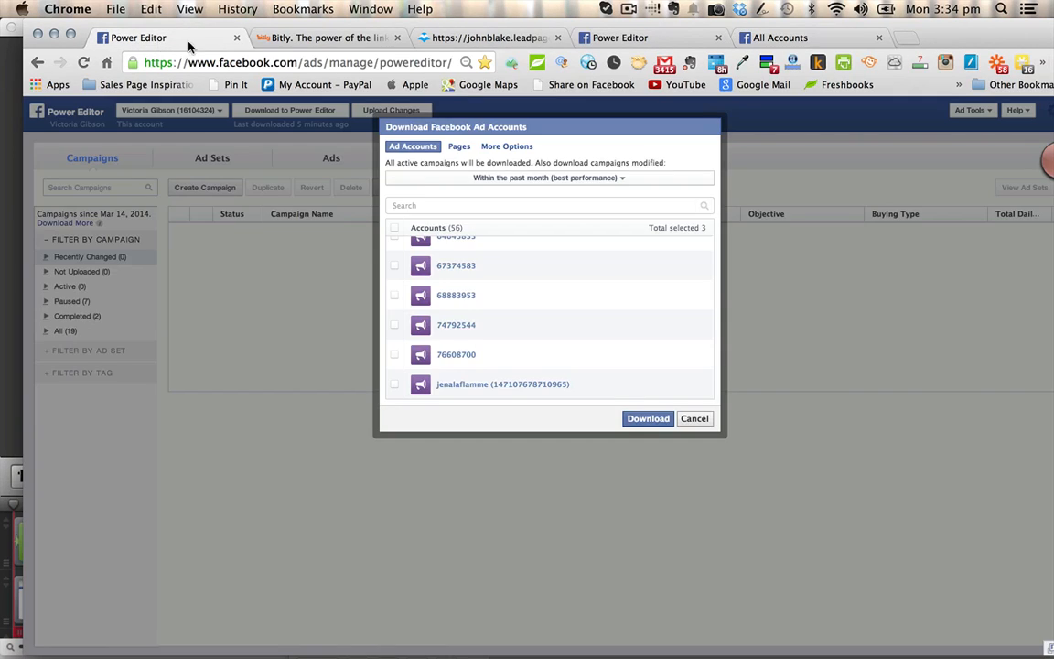
scroll(503, 306, "up", 15)
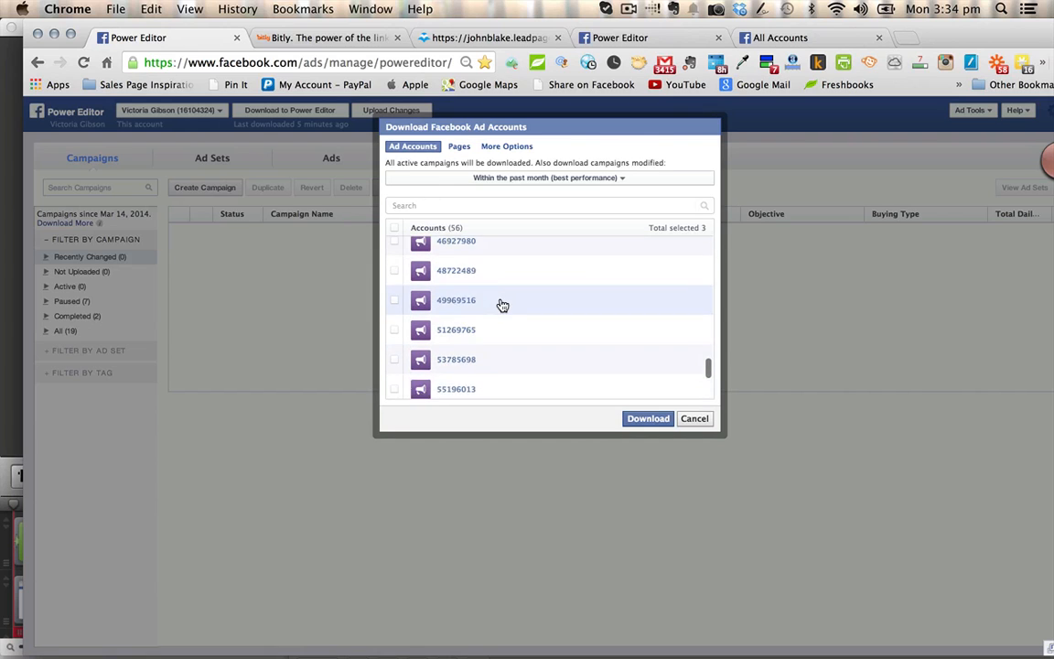
scroll(503, 306, "down", 5)
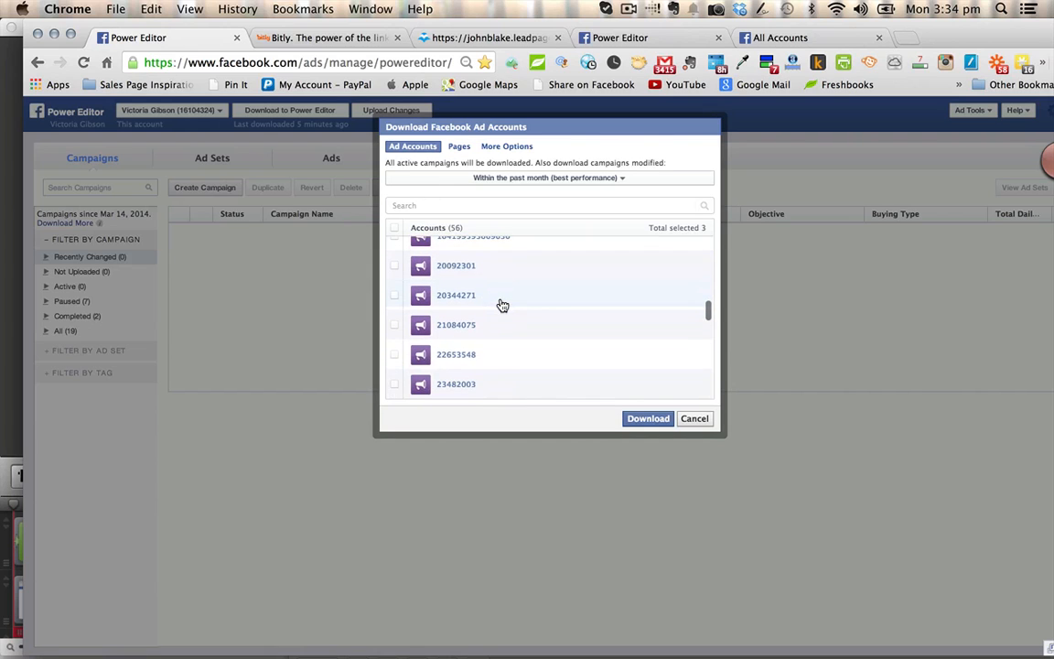
left_click(394, 266)
left_click(638, 422)
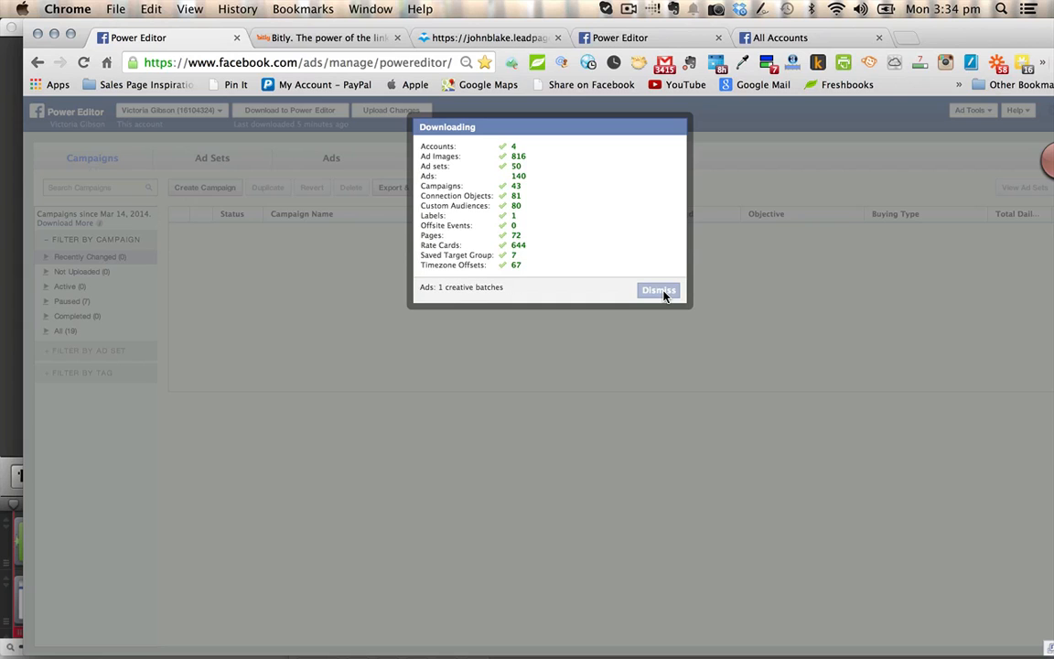
Open page management for the No 1 Sales Training page and start a new unpublished page post.
left_click(659, 290)
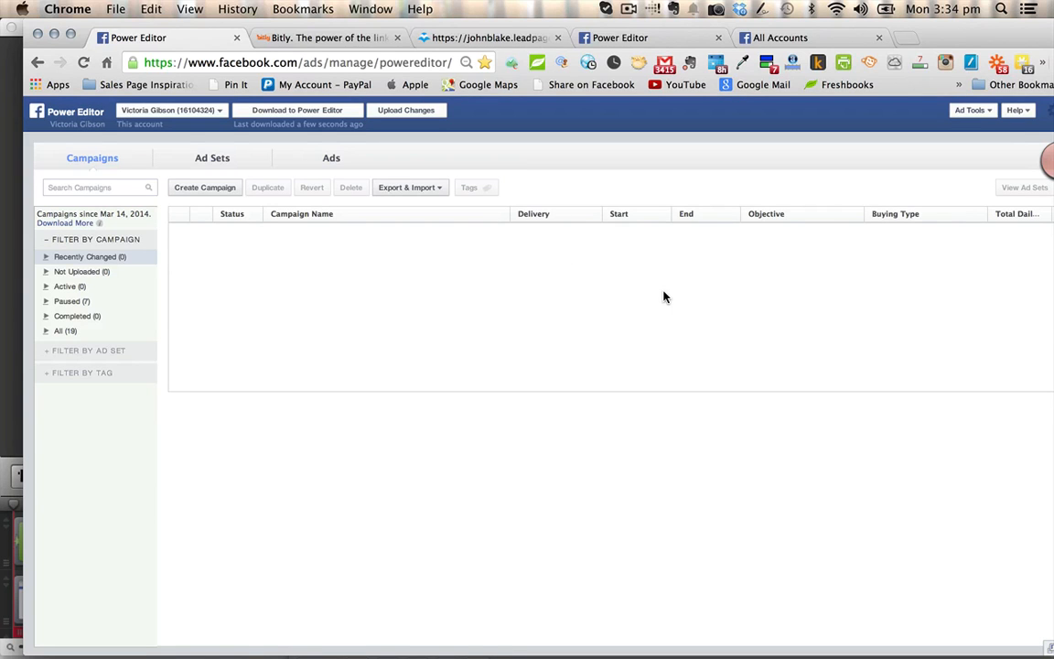
left_click(213, 112)
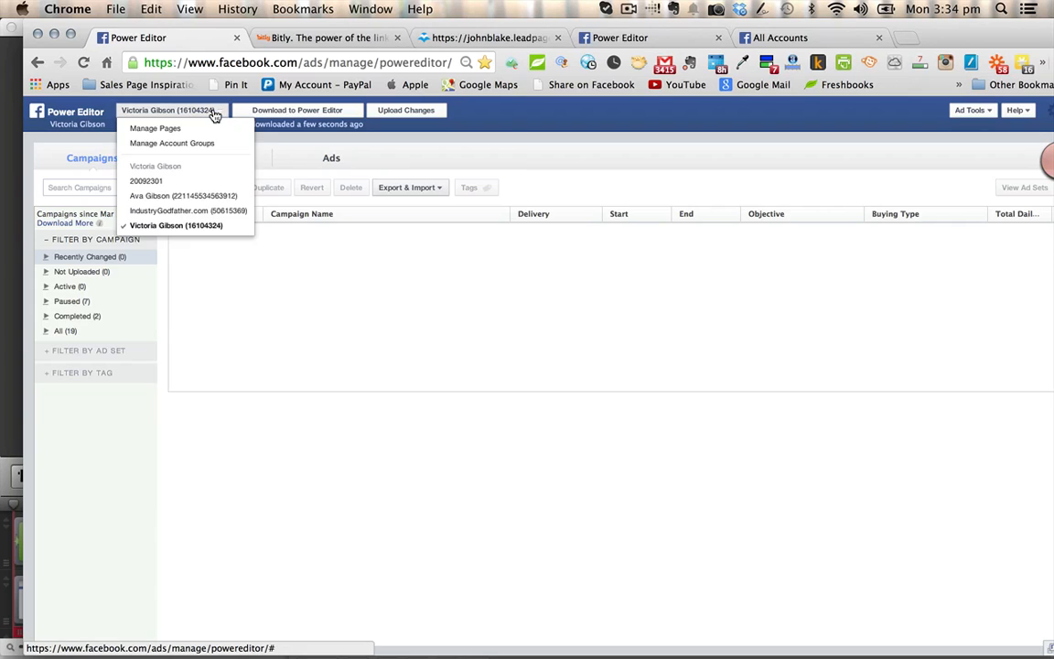
left_click(165, 129)
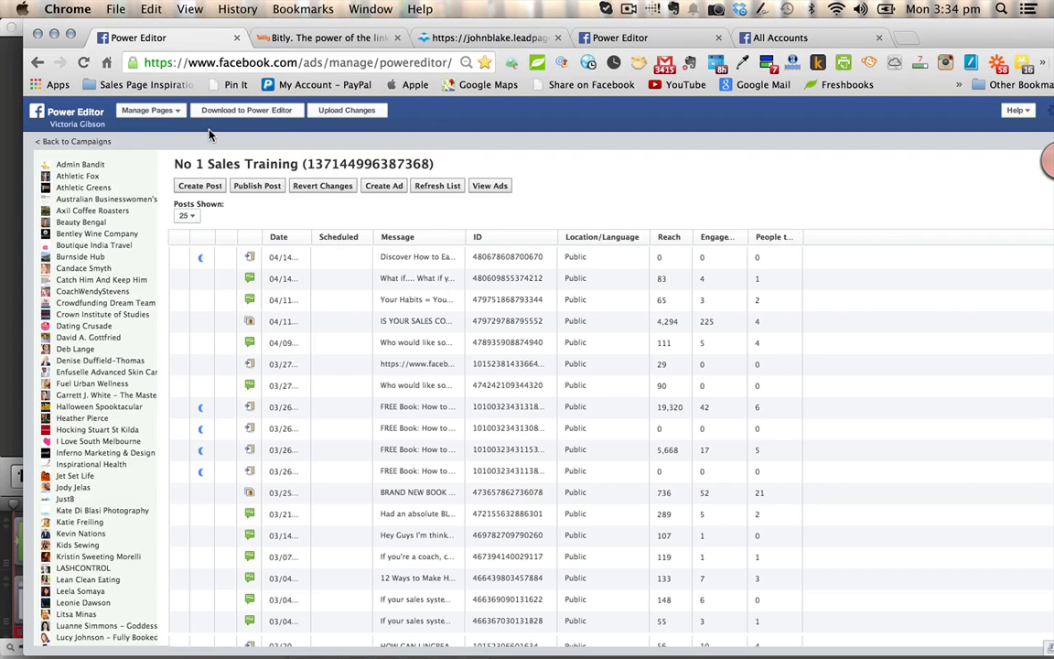
scroll(118, 279, "down", 5)
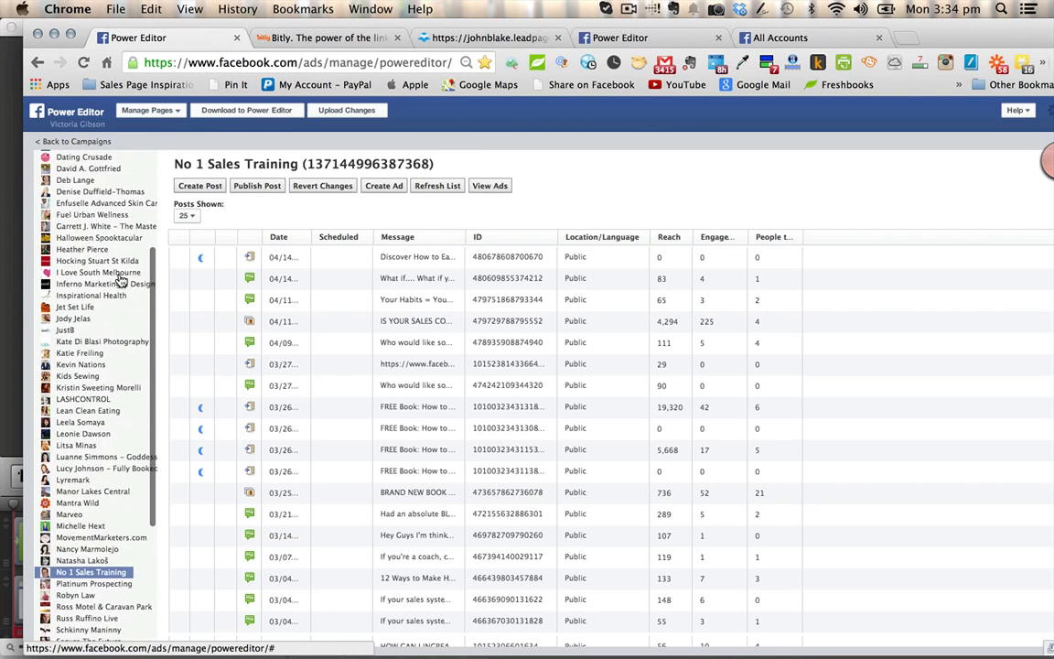
scroll(119, 279, "down", 1)
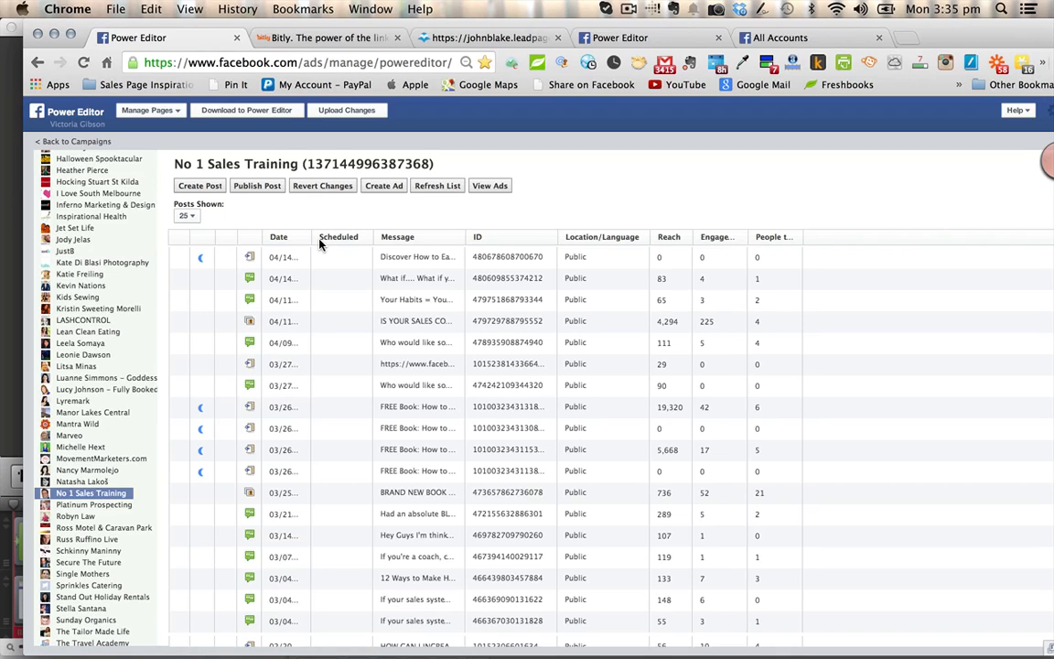
left_click(203, 188)
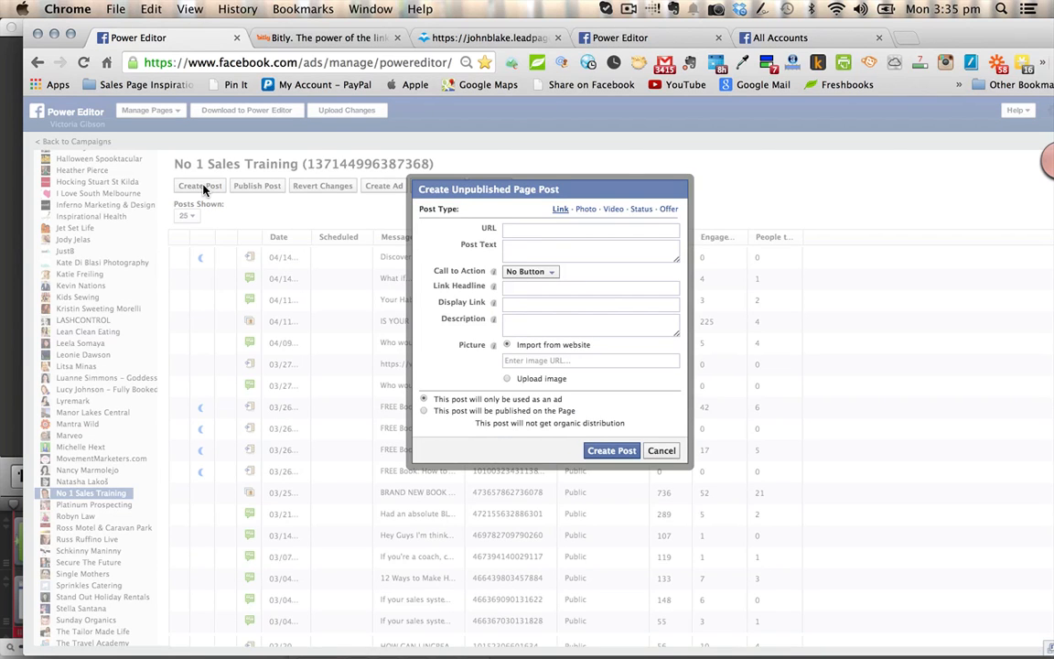
left_click(549, 232)
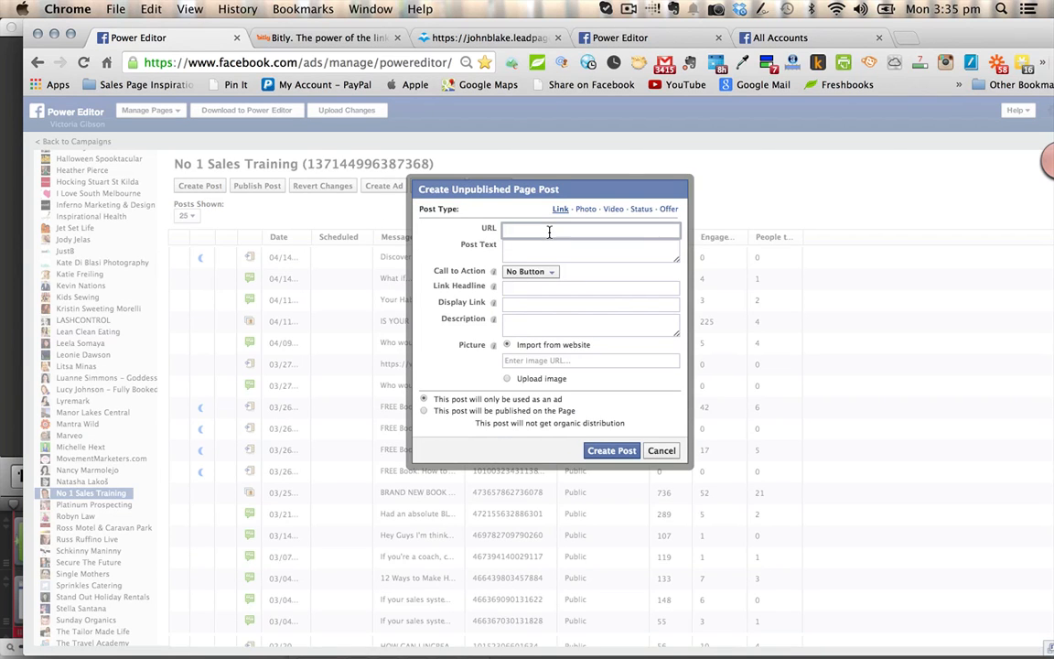
left_click(462, 41)
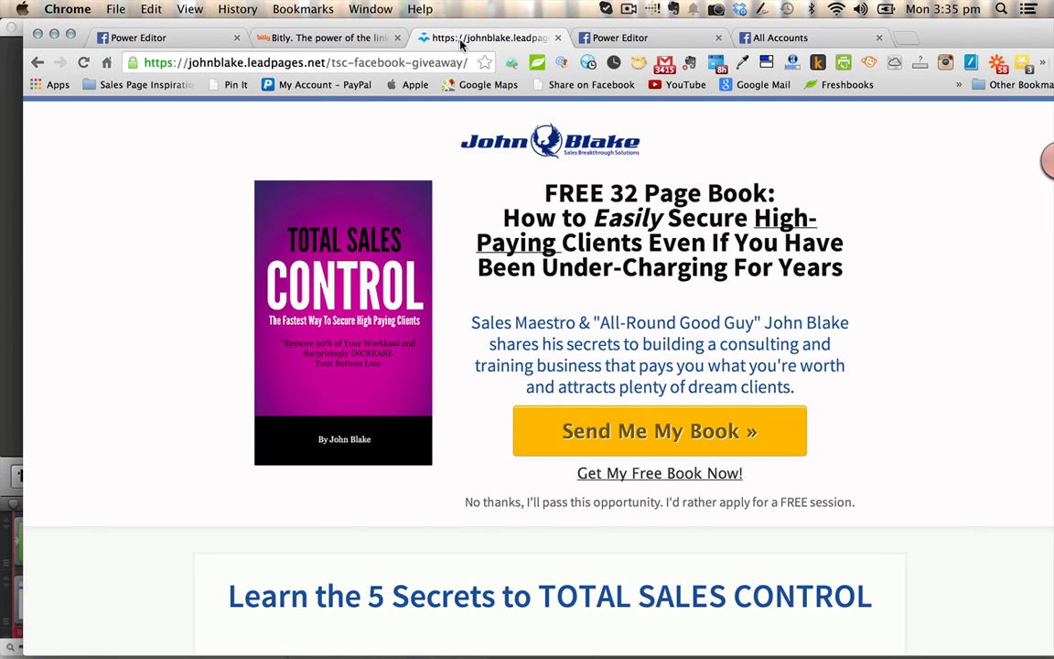
left_click(343, 60)
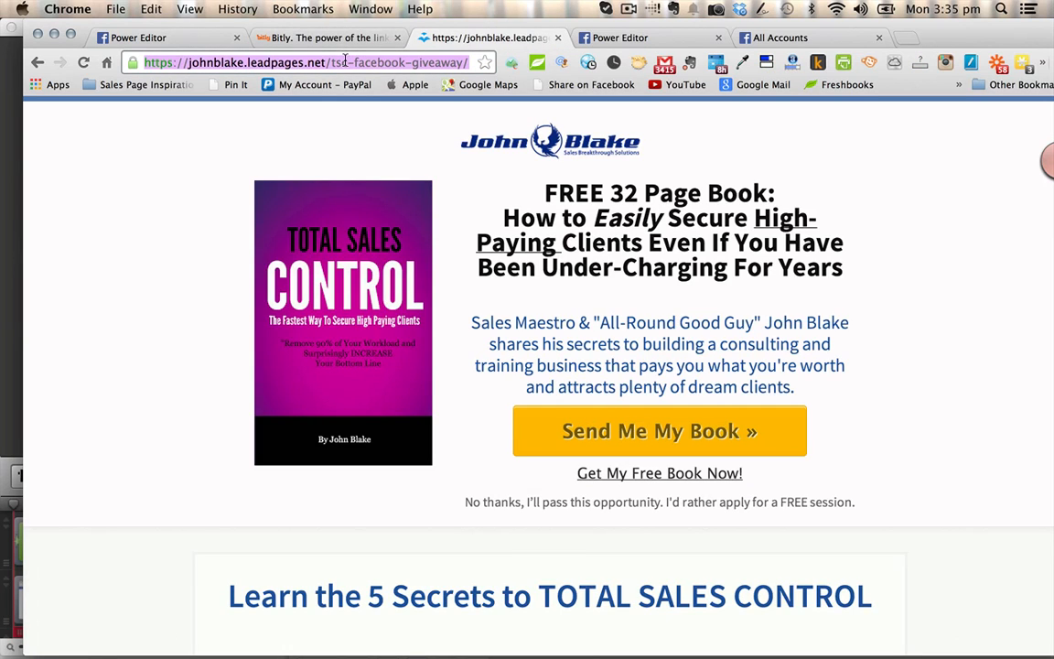
left_click(343, 38)
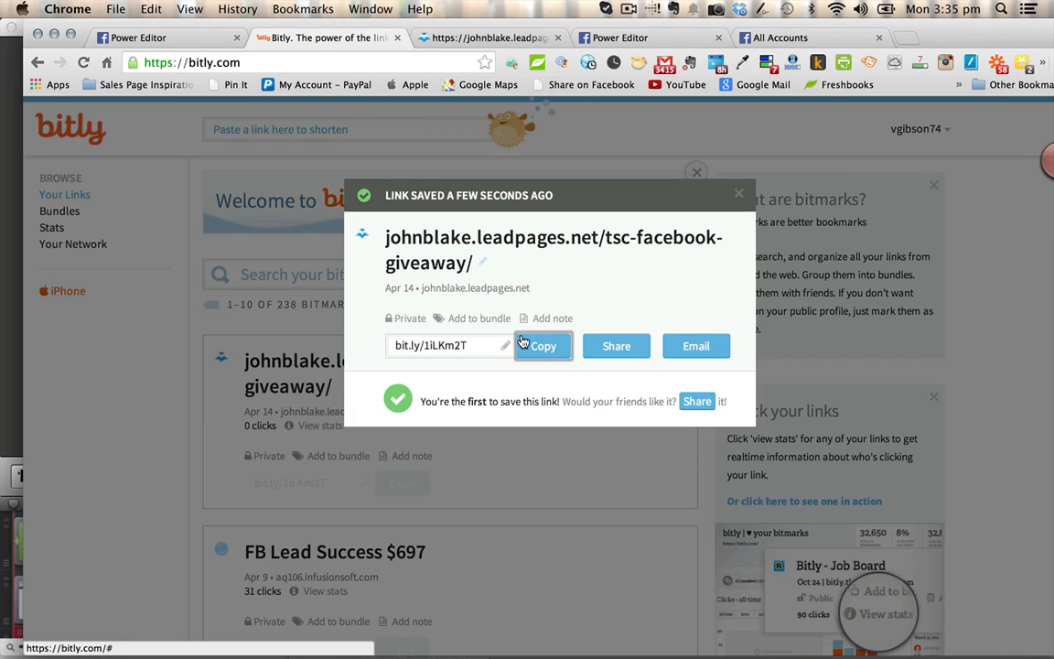
left_click(182, 40)
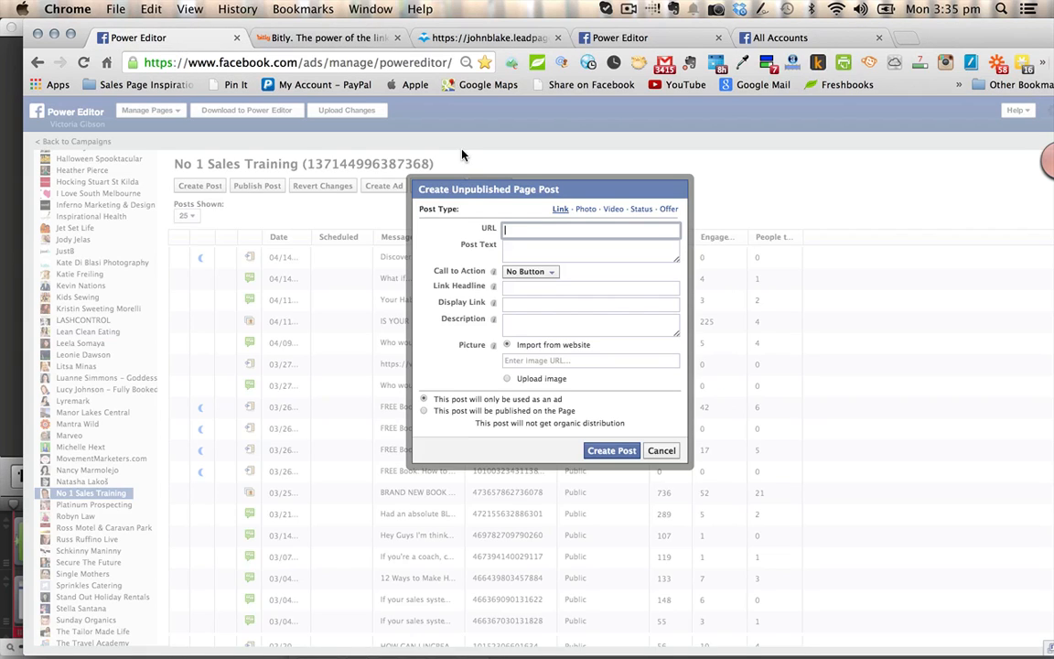
left_click(151, 9)
left_click(164, 101)
Begin the post text with "Discover How To Easily Attract High Paying Clients Even If You've Been Undercharging For Years.".
left_click(519, 253)
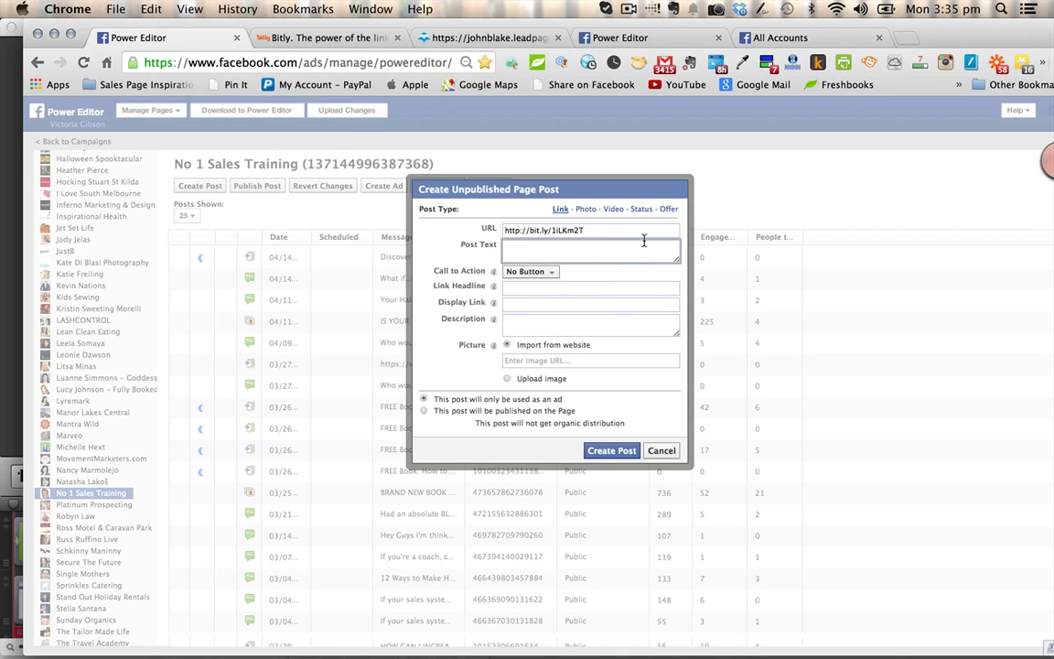
left_click(495, 39)
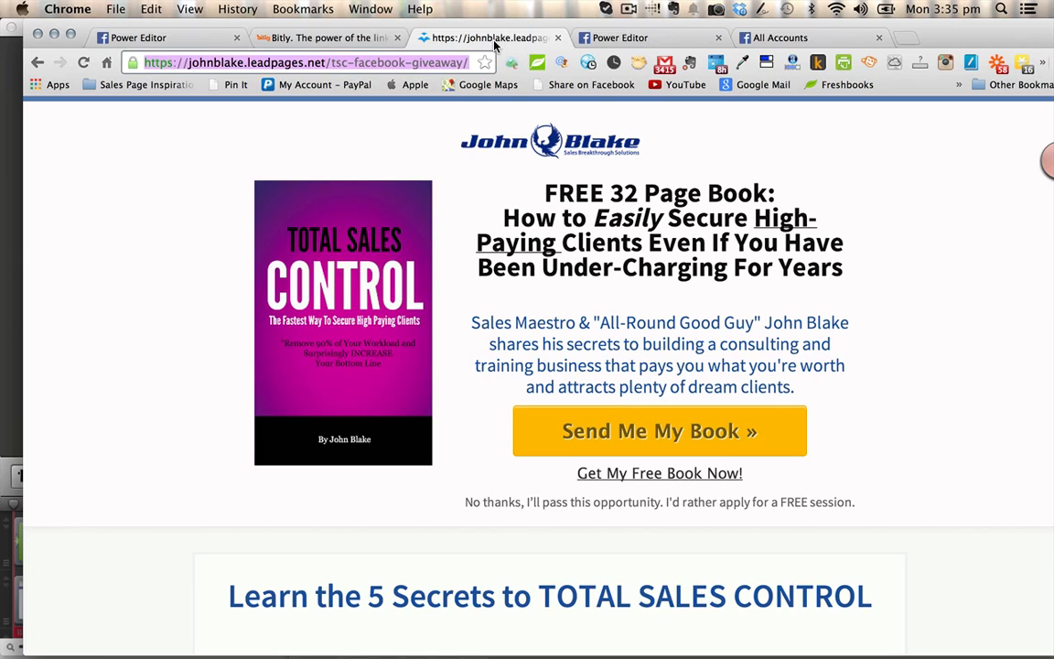
left_click(148, 37)
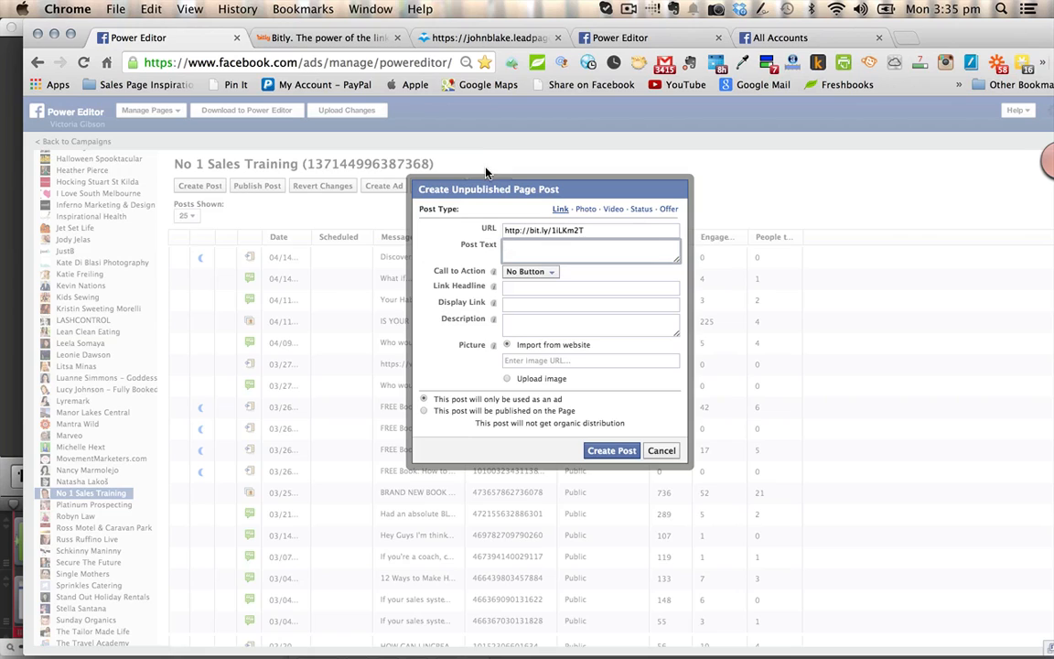
type("Doscover")
key("BackSpace")
key("BackSpace")
key("BackSpace")
key("BackSpace")
key("BackSpace")
key("BackSpace")
key("BackSpace")
type("iscover Hoew")
key("BackSpace")
key("BackSpace")
type("w To Easily Attrac")
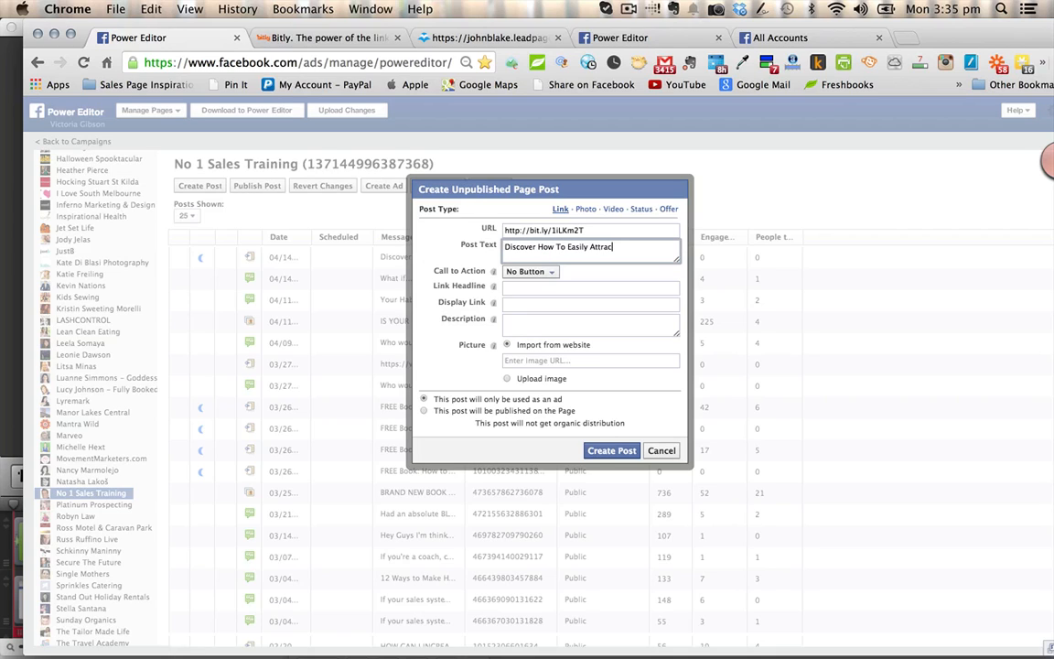
type("t High Paying Clients Even If Y")
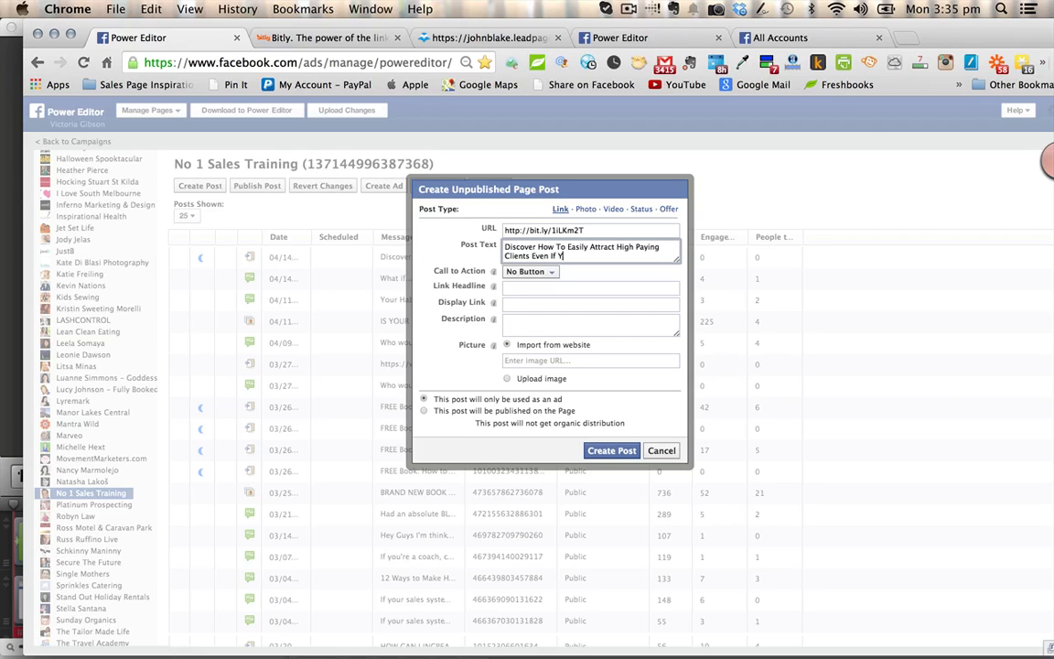
type("Ou've Been")
left_click(568, 255)
key("BackSpace")
type("o")
left_click(607, 256)
type("Undercharging F")
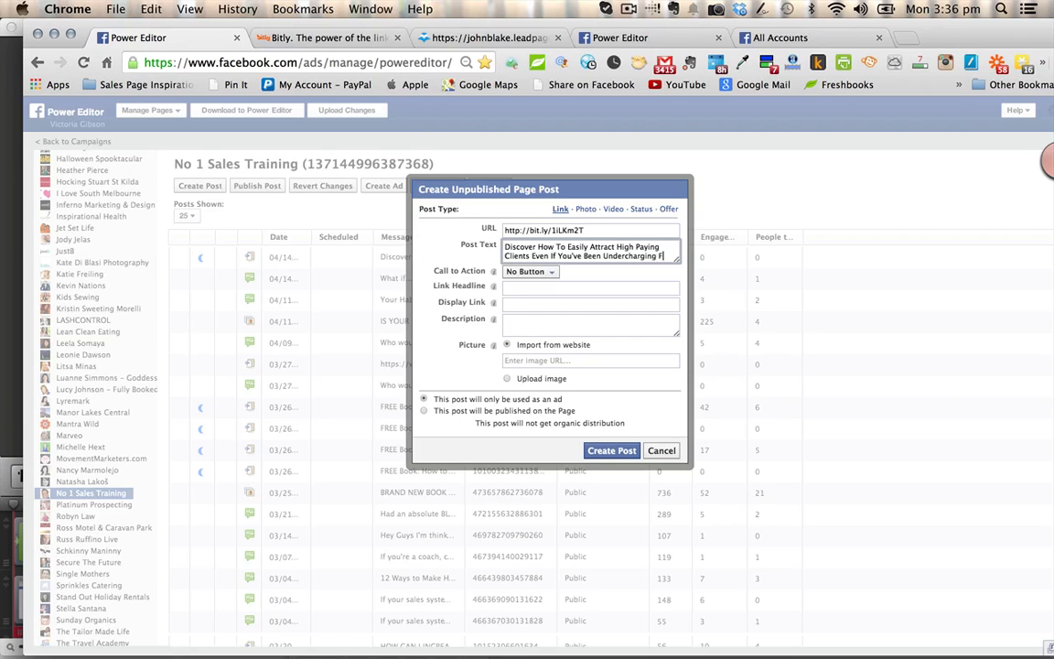
type("or Yo")
type("ars")
type(".")
key("Return")
key("Return")
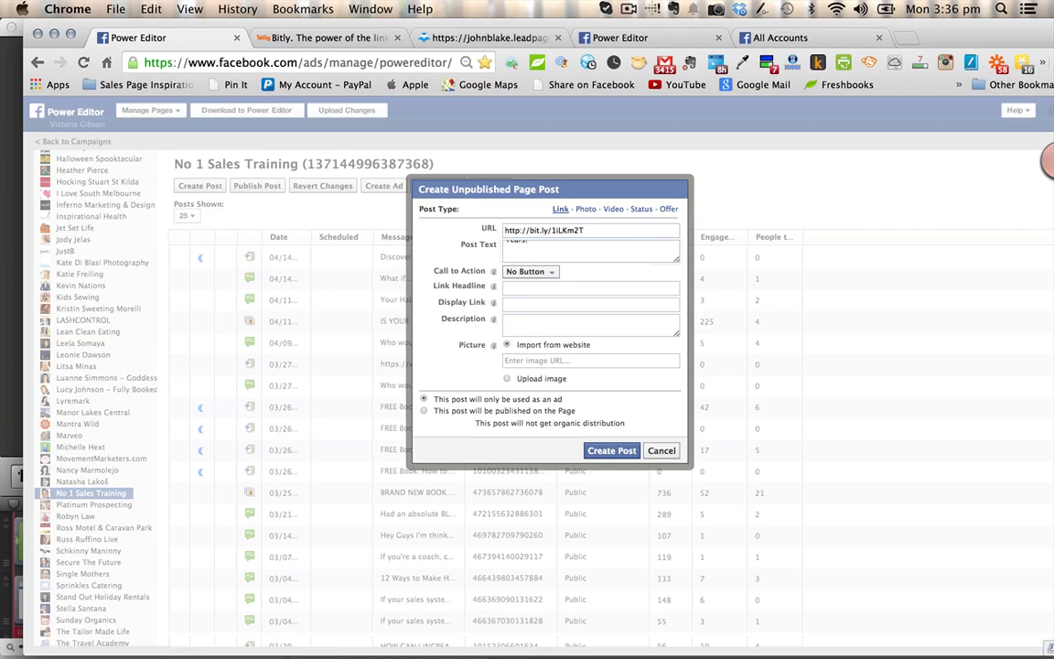
type("Click here for a copy of my FREE")
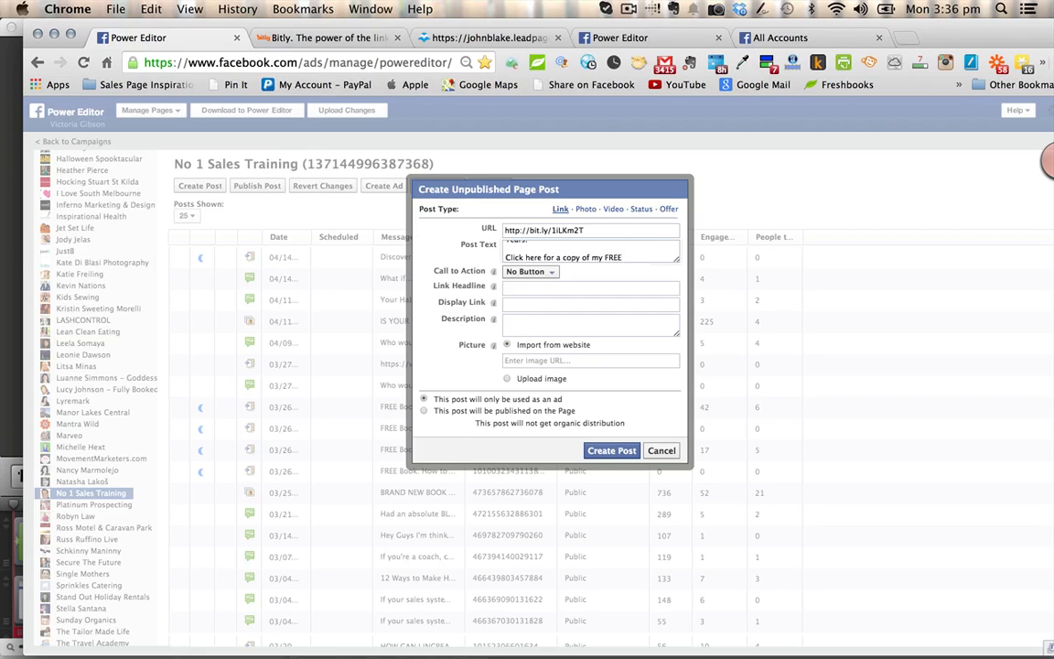
type(" book >>")
left_click(151, 9)
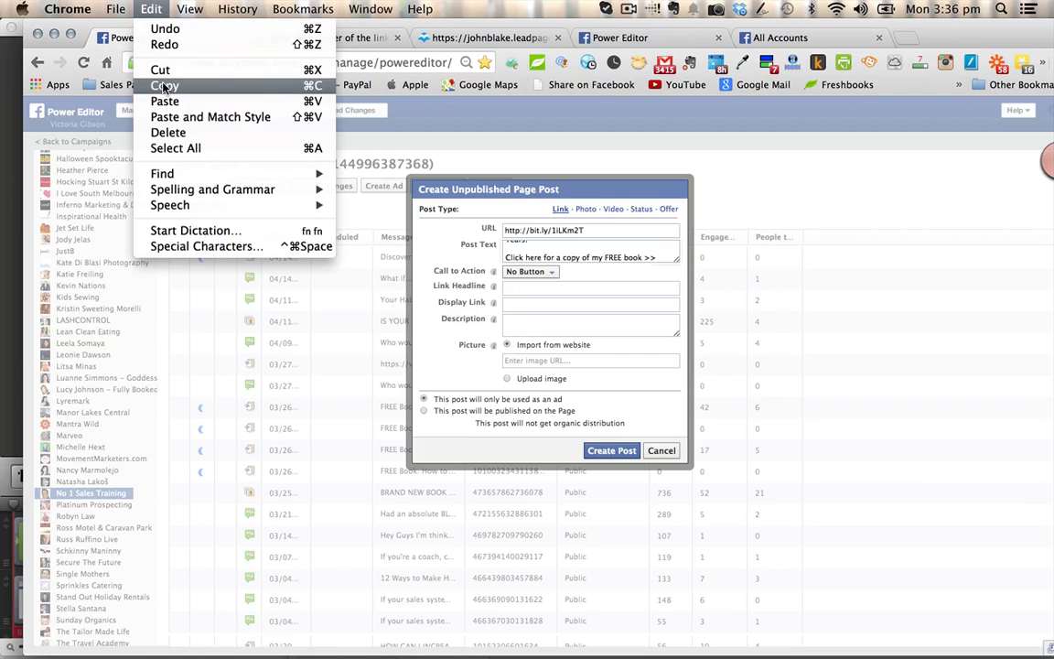
left_click(165, 101)
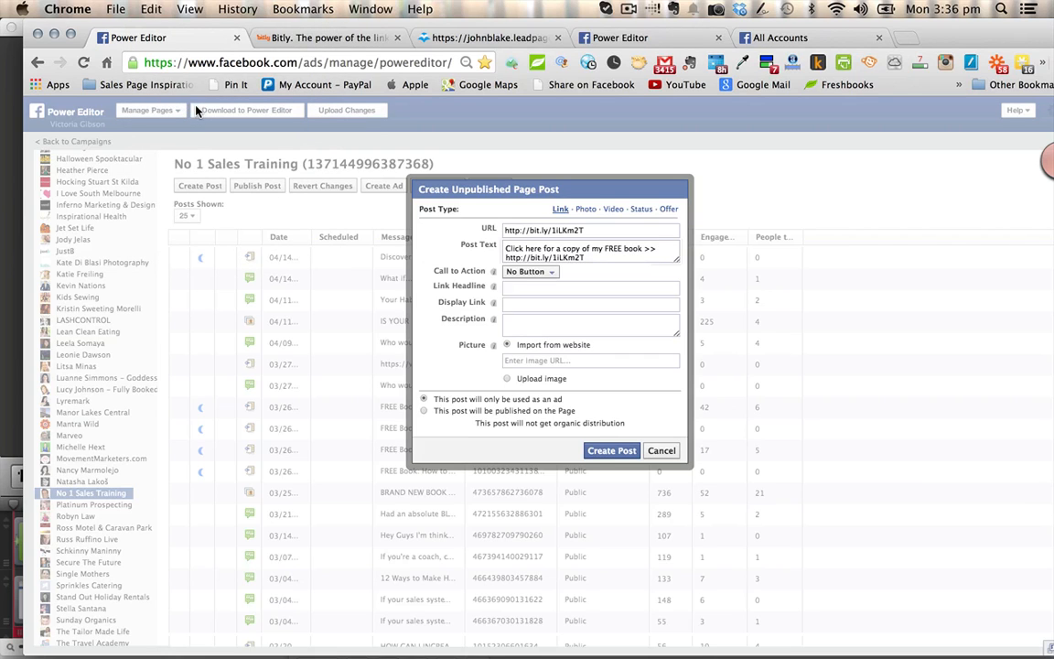
Set the post's call to action to Learn More after reviewing the available options.
left_click(548, 272)
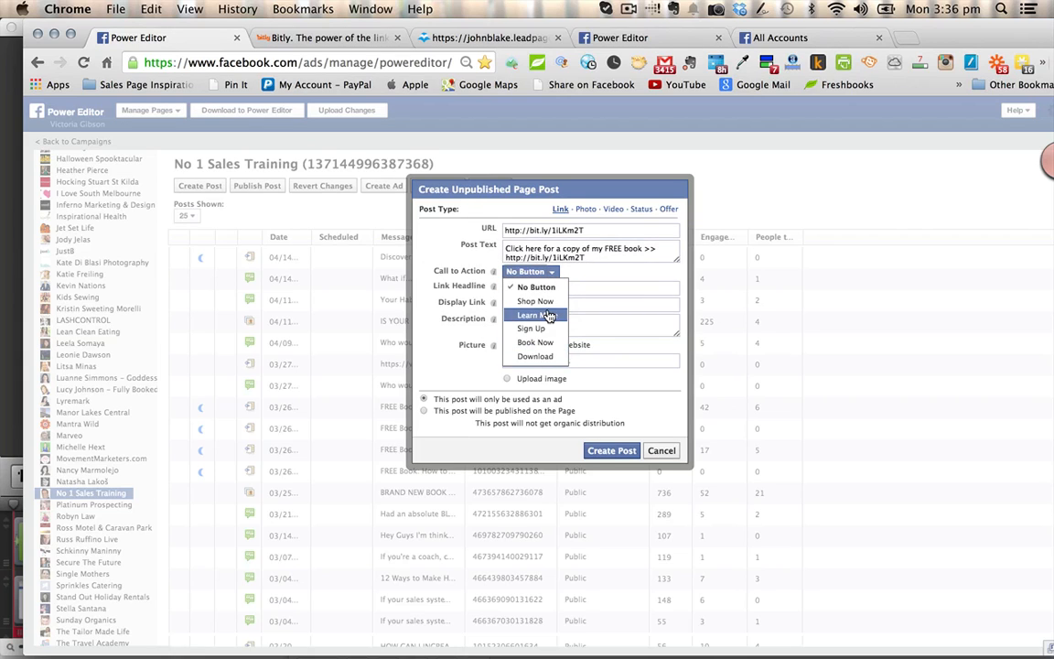
left_click(549, 315)
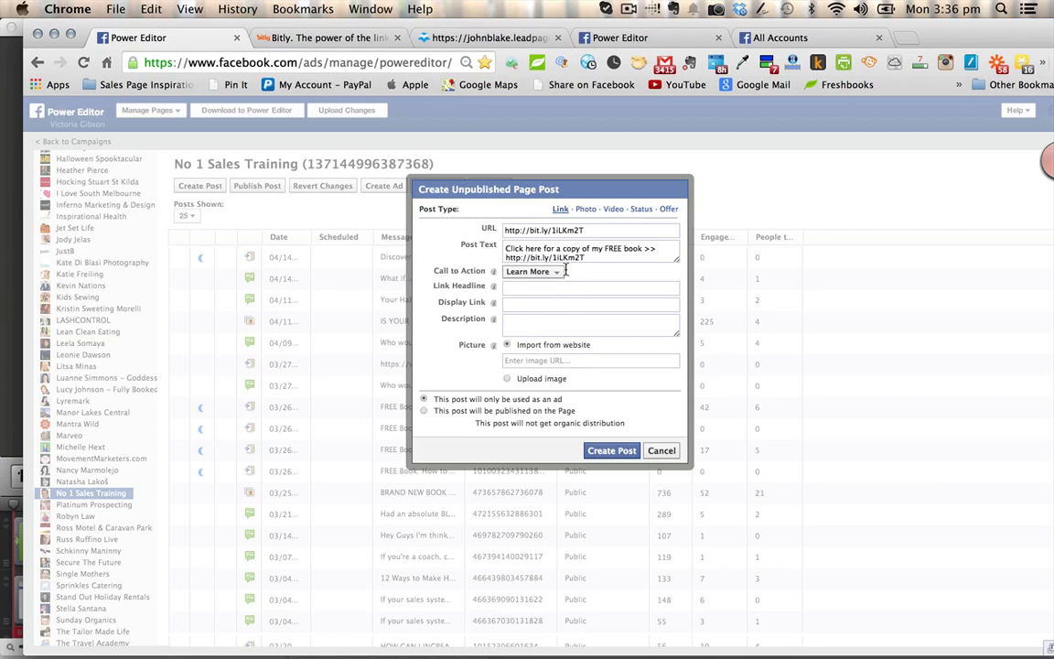
left_click(556, 273)
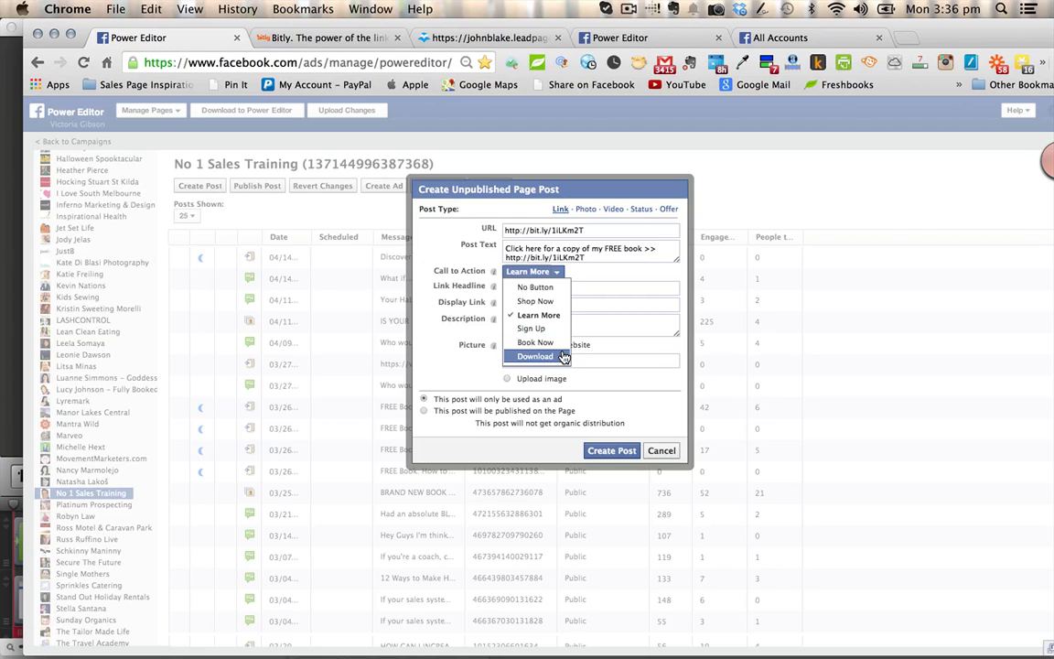
left_click(538, 314)
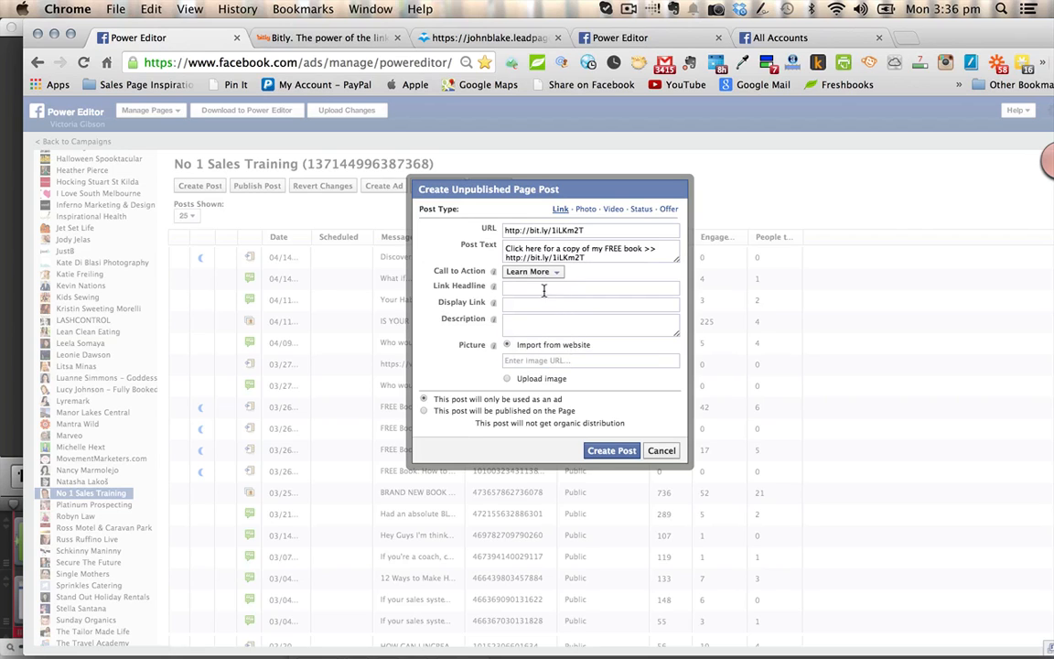
left_click(531, 290)
type("At")
key("BackSpace")
key("BackSpace")
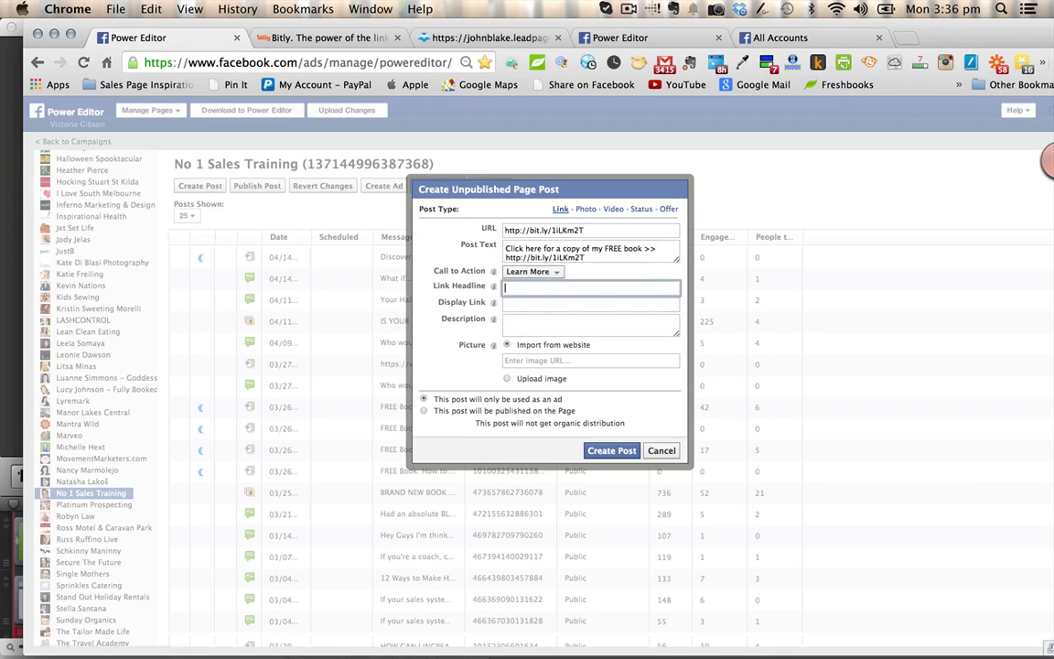
type("Easily Attract High Paying Clients")
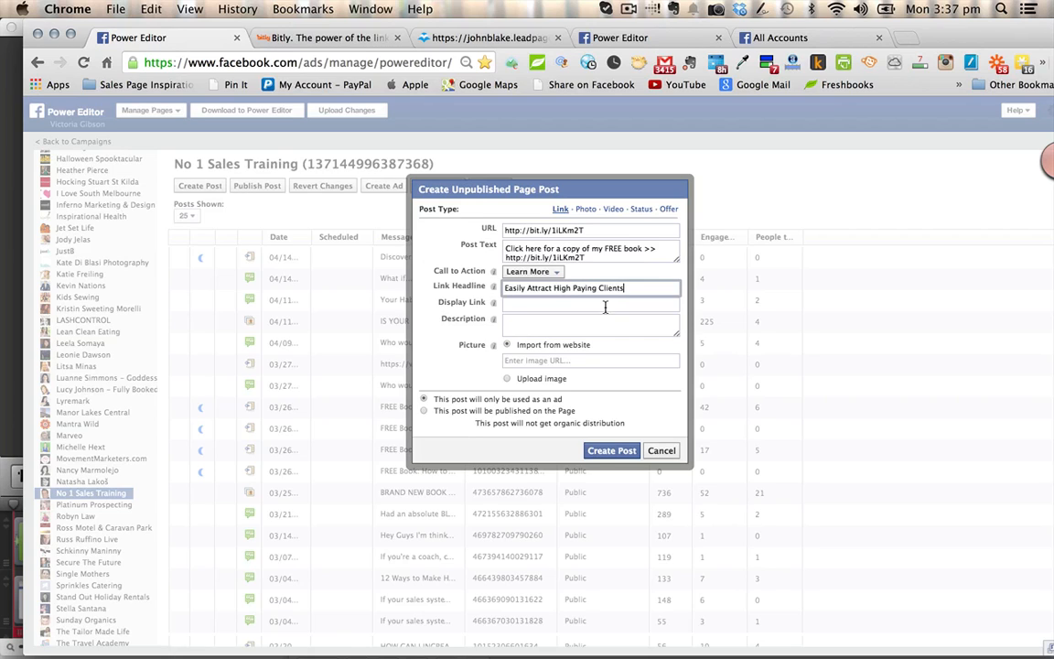
left_click(560, 304)
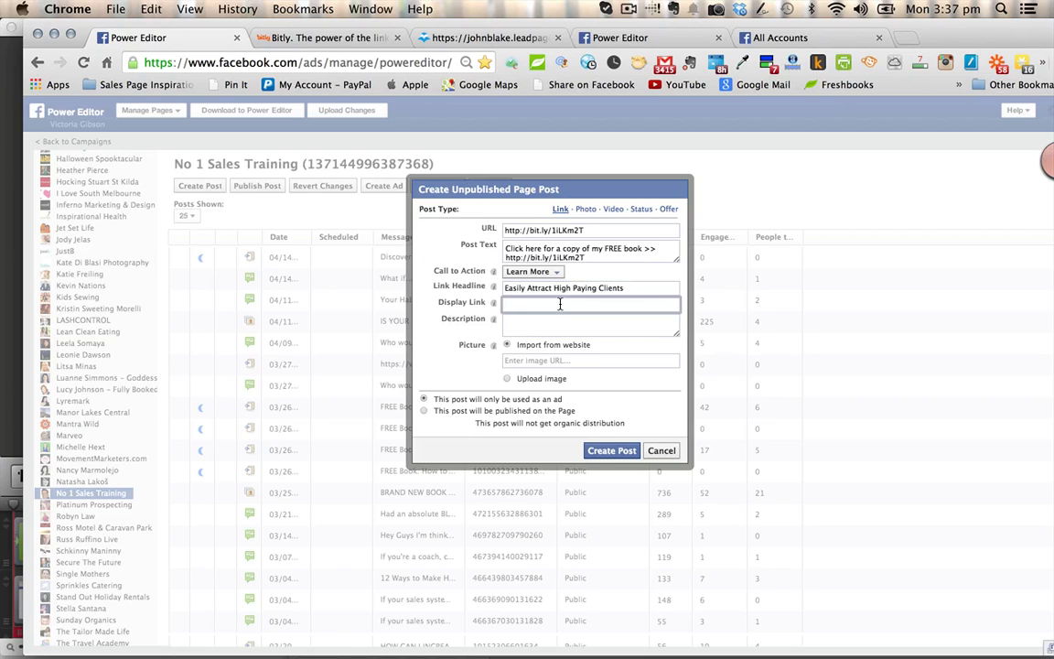
type("www.john-blake.com.au")
Set the post's description to "Coaches, Consultants & Sales Trainers: This FREE training will help you create a business with more freedom and higher paying clients.".
left_click(567, 323)
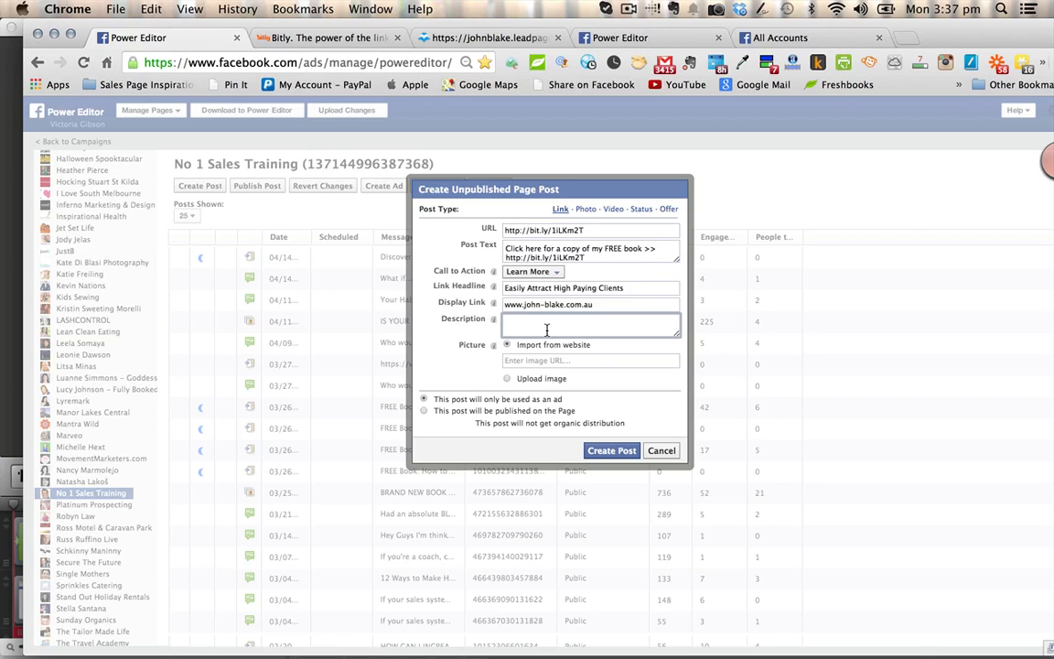
type("Coaches, Consultants & Sales Trainers: This")
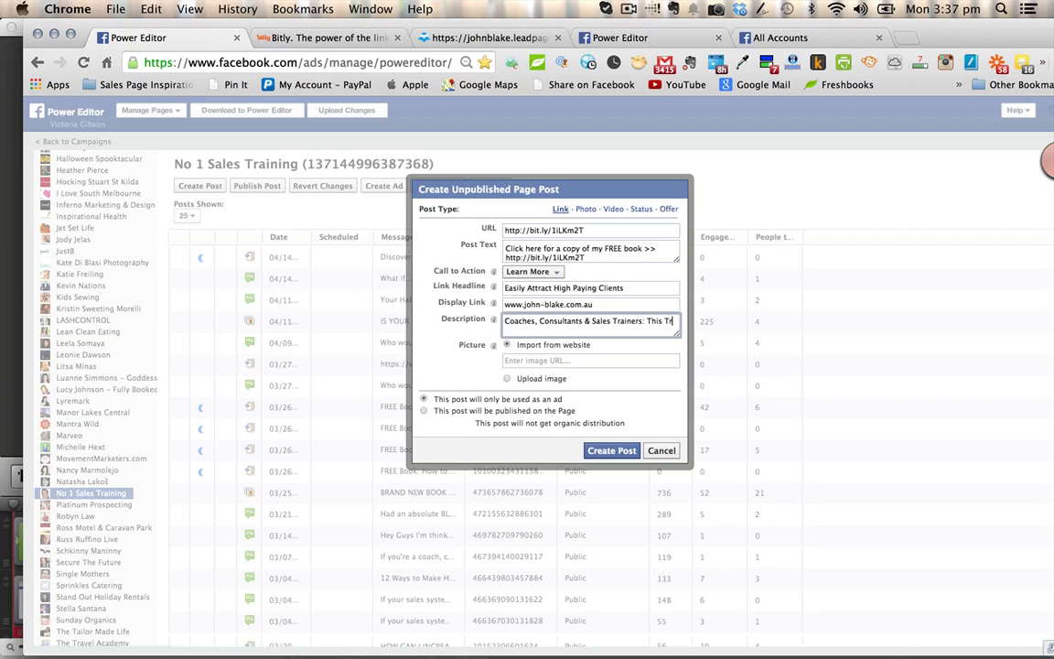
type("FREE")
type("aining wil")
key("BackSpace")
key("BackSpace")
key("BackSpace")
type("will help you create")
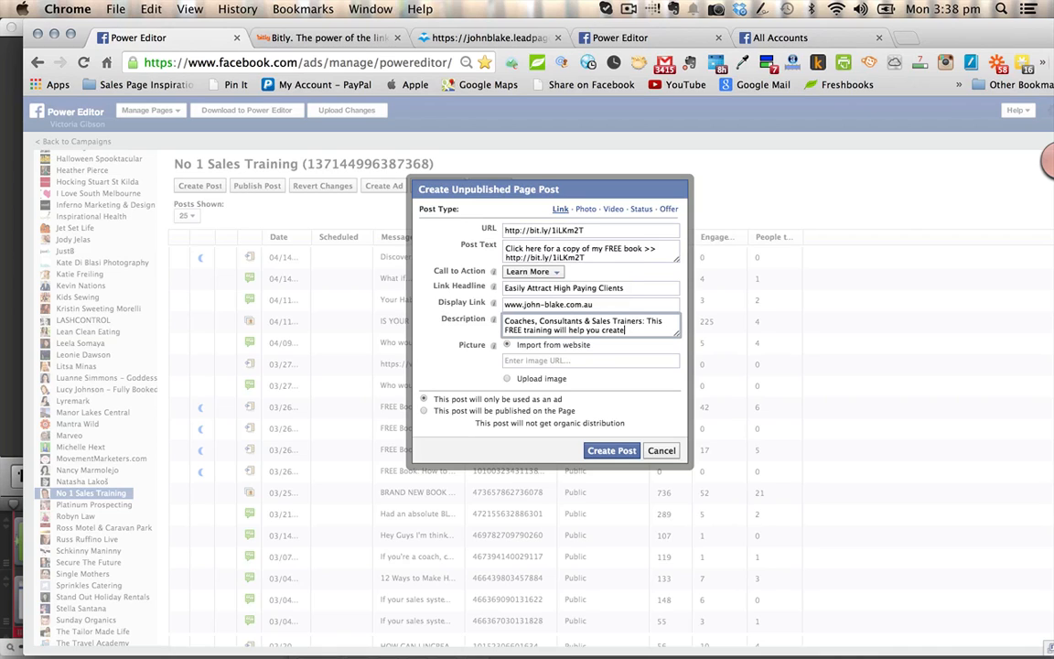
type(" a business")
type("with")
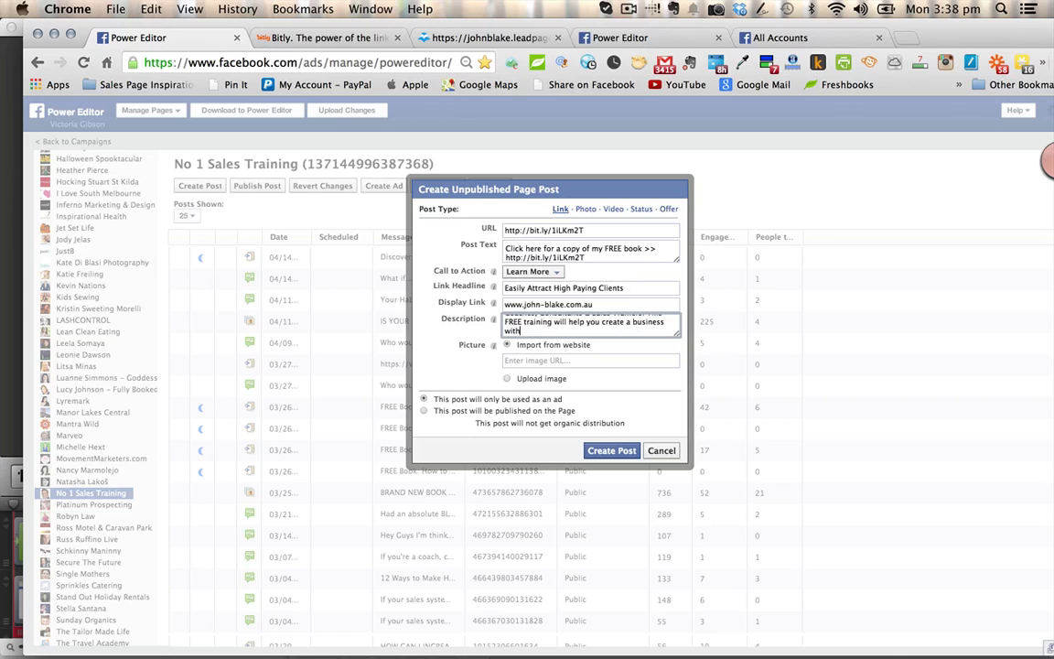
type(" more freedom and higher paying client")
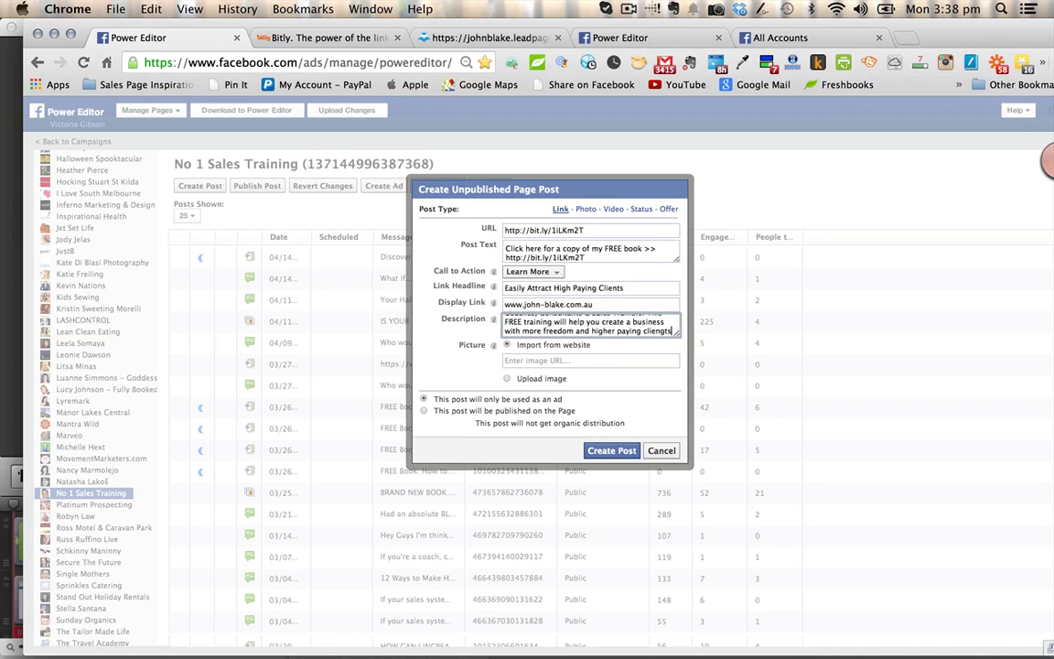
type("s.")
Upload John2.jpg as the post's picture and create the unpublished post for use only as an ad.
left_click(519, 361)
left_click(509, 380)
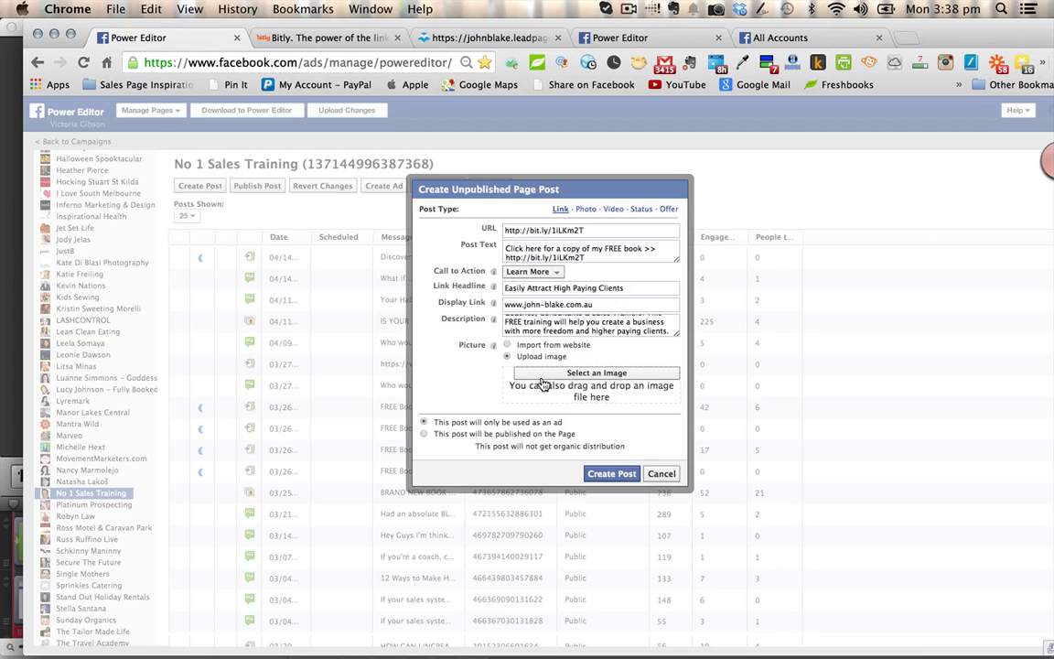
left_click(555, 374)
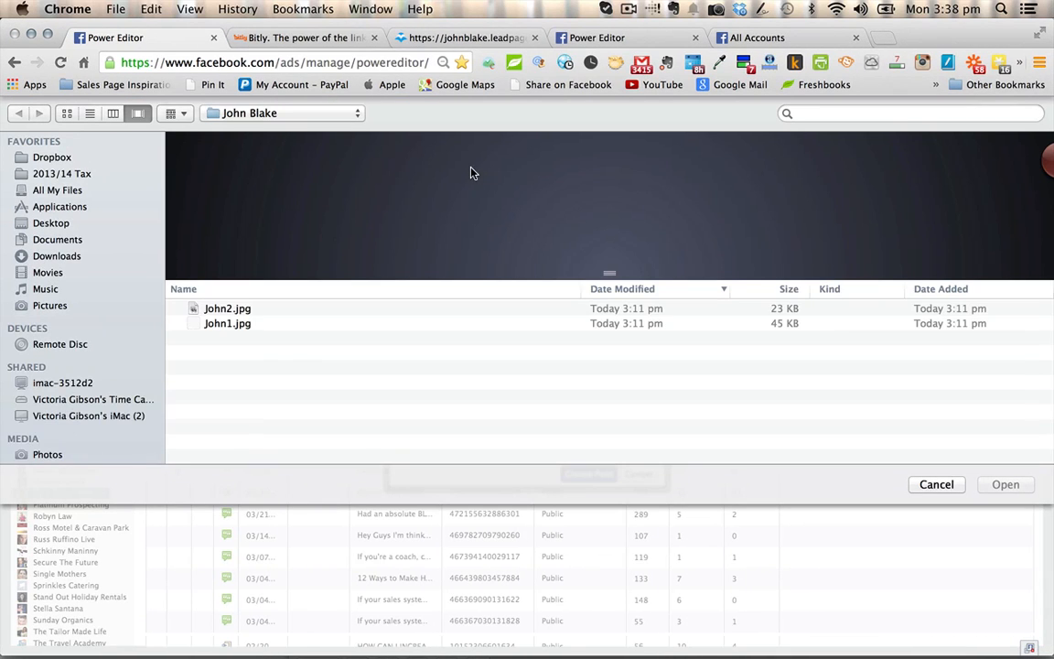
double_click(298, 307)
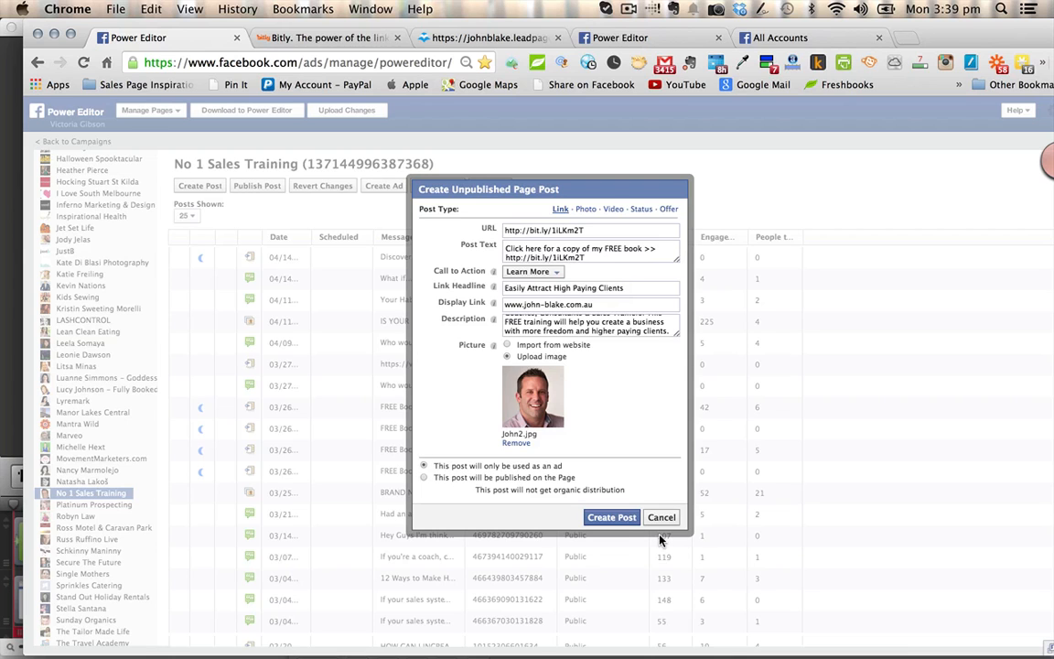
left_click(611, 518)
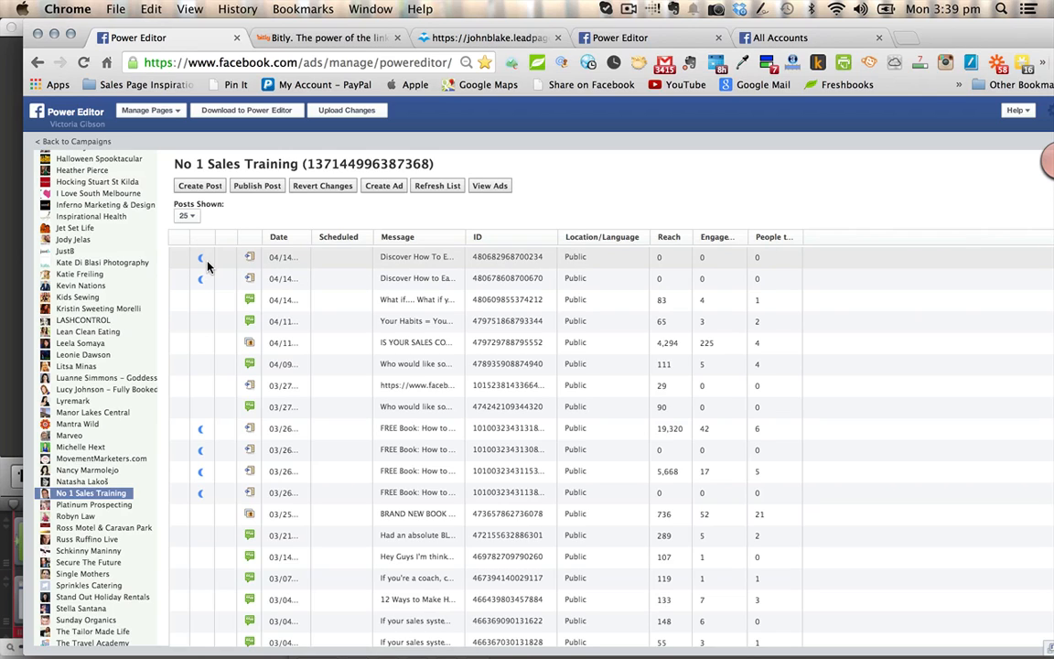
Preview the newly created post and start an ad from the unpublished "Discover How to Ea..." post directly below it.
left_click(181, 260)
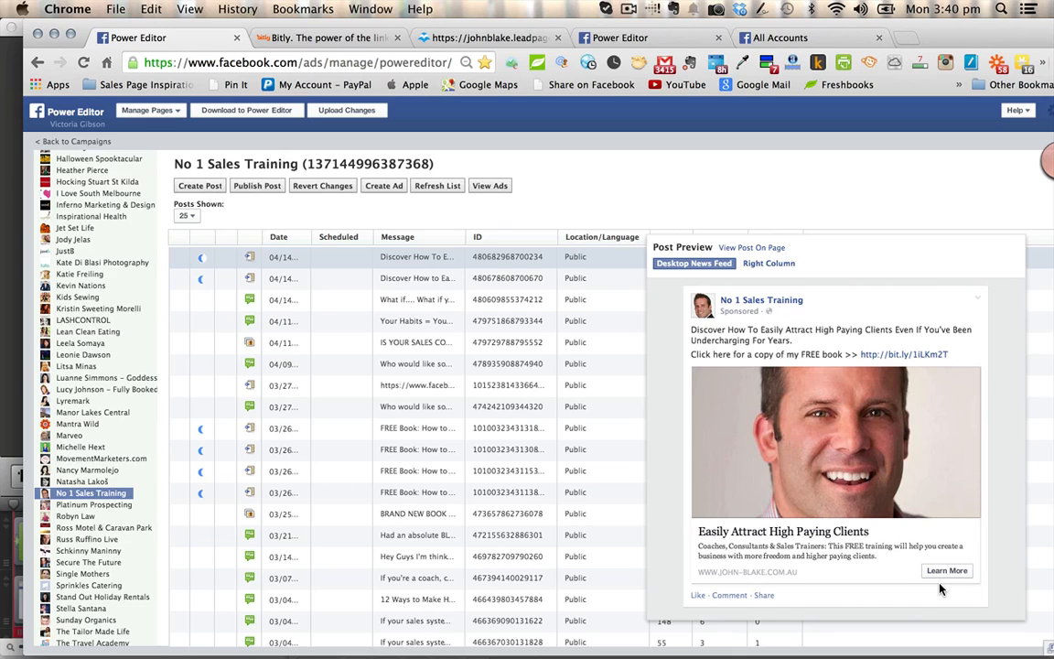
left_click(400, 279)
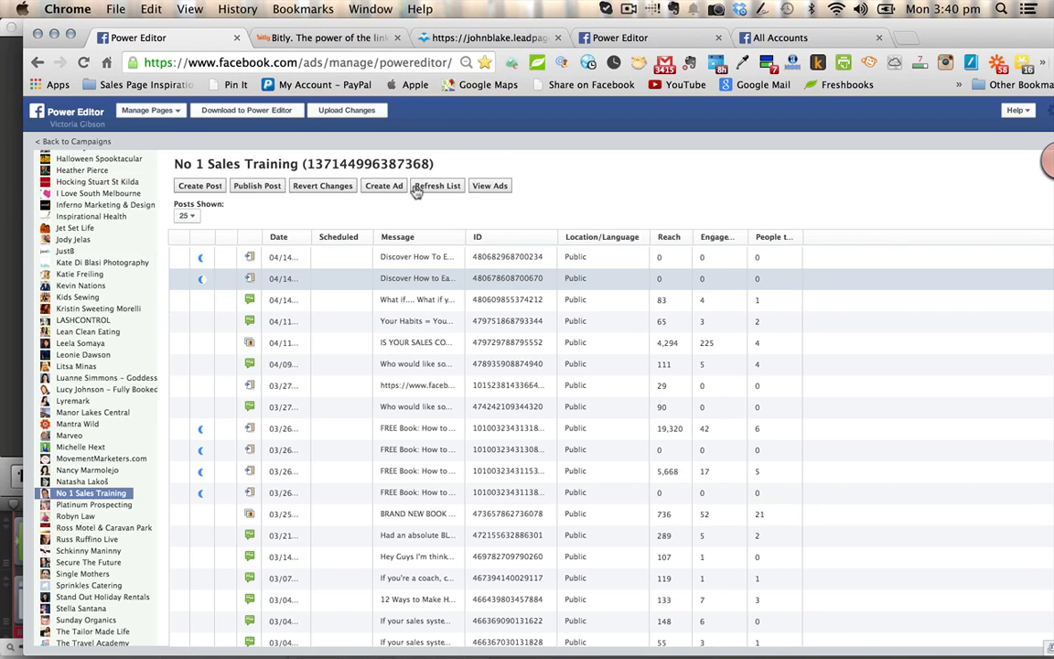
left_click(383, 185)
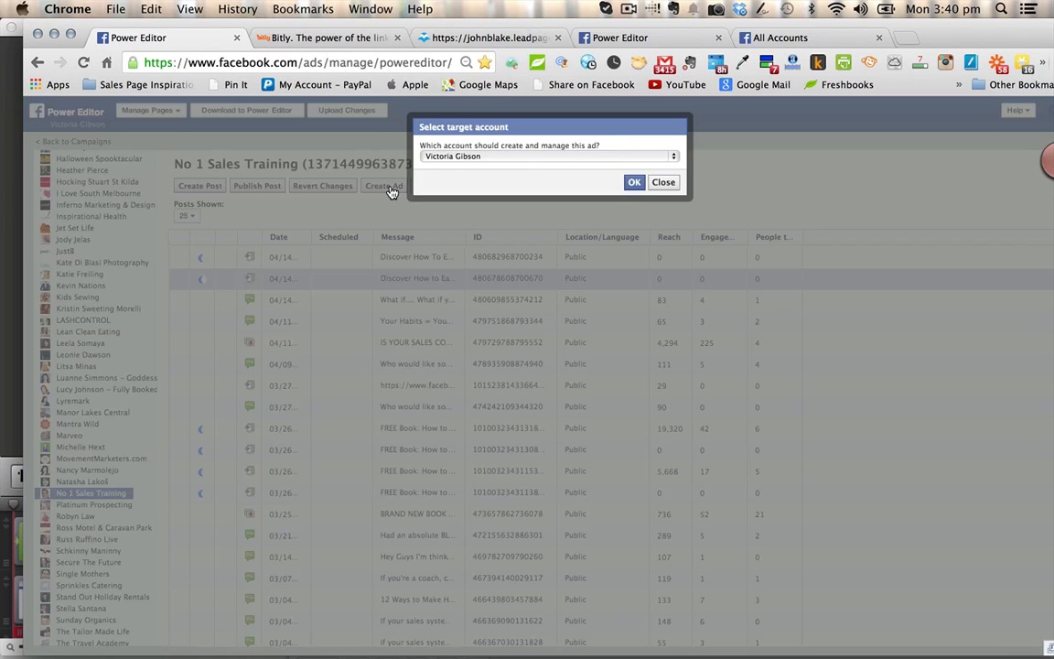
Assign the ad to the client's ad account, checking its ID in the All Accounts list, and choose the existing FREE BOOK campaign.
left_click(486, 157)
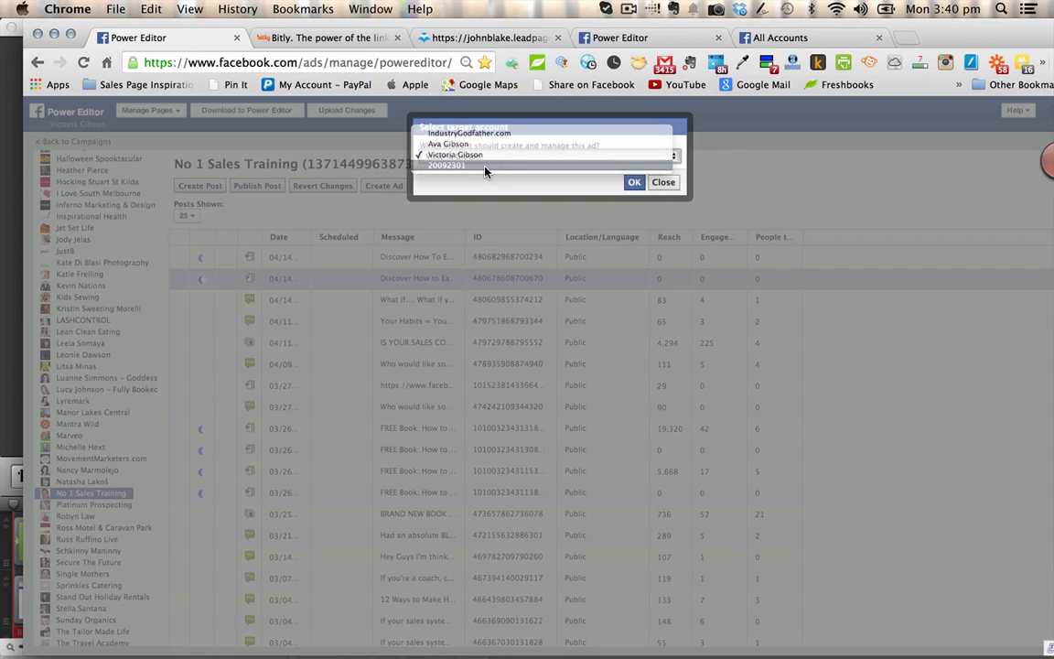
left_click(485, 166)
left_click(780, 38)
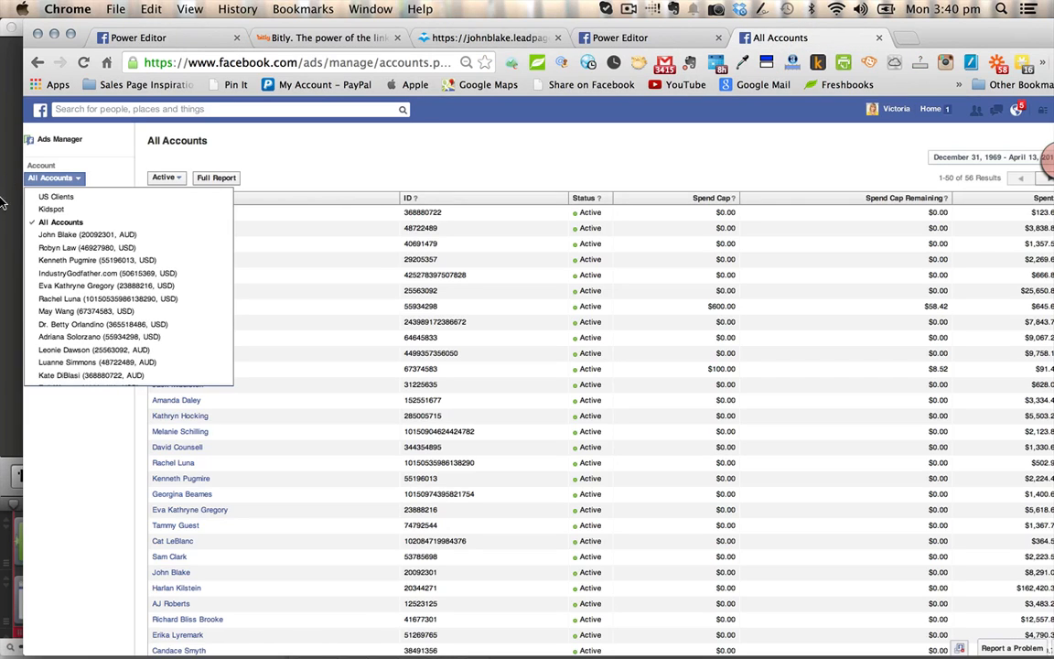
left_click(138, 37)
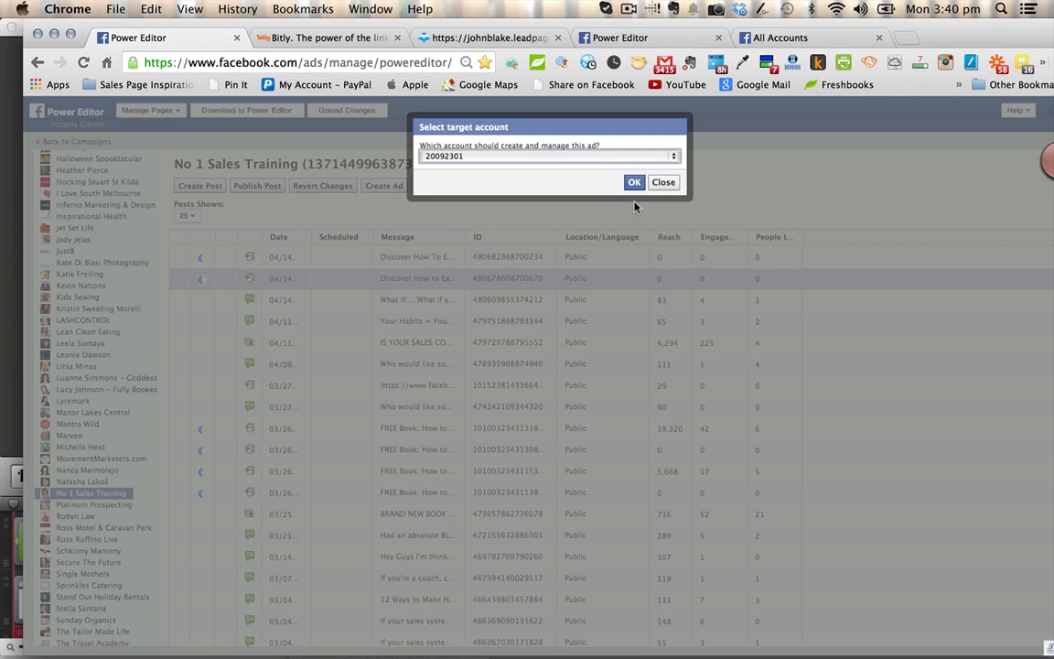
left_click(634, 182)
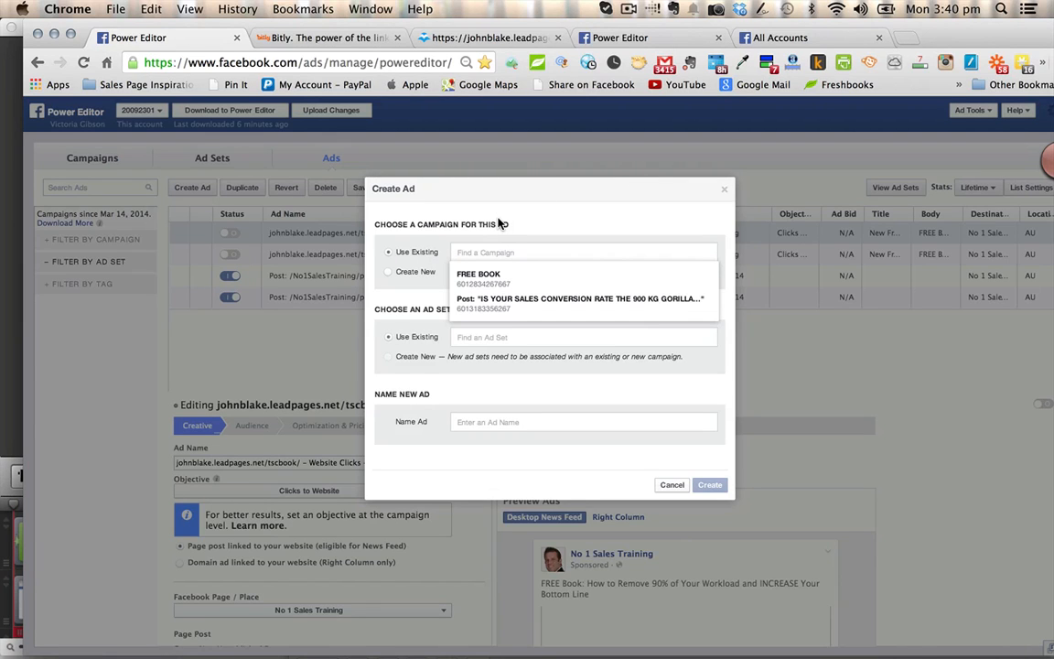
left_click(495, 285)
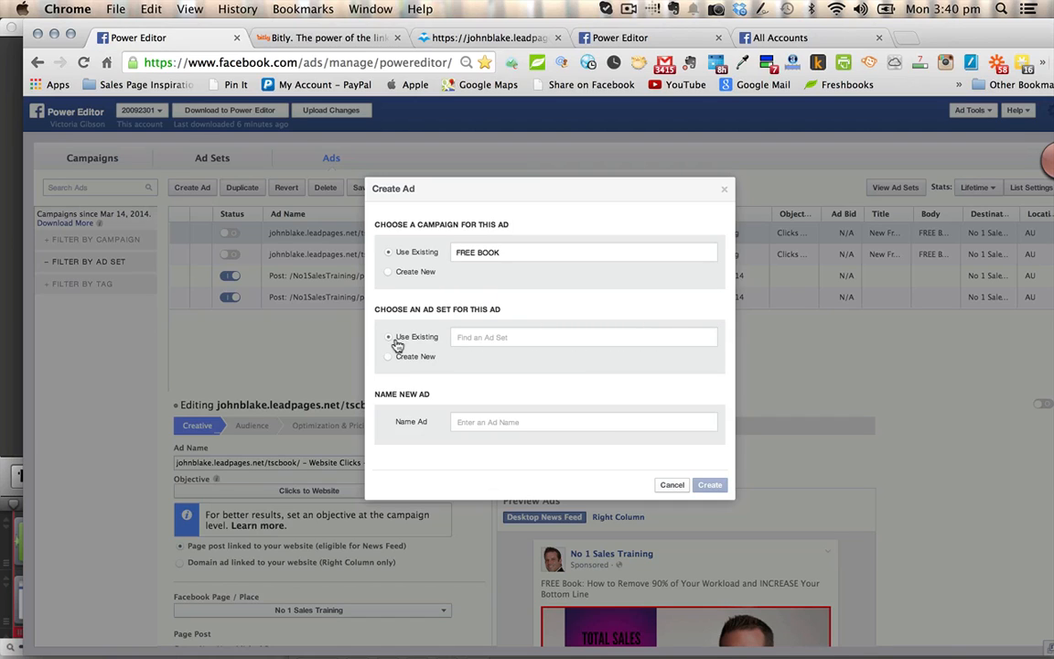
Try to set the ad's existing ad set to "High Paying Clients".
left_click(481, 336)
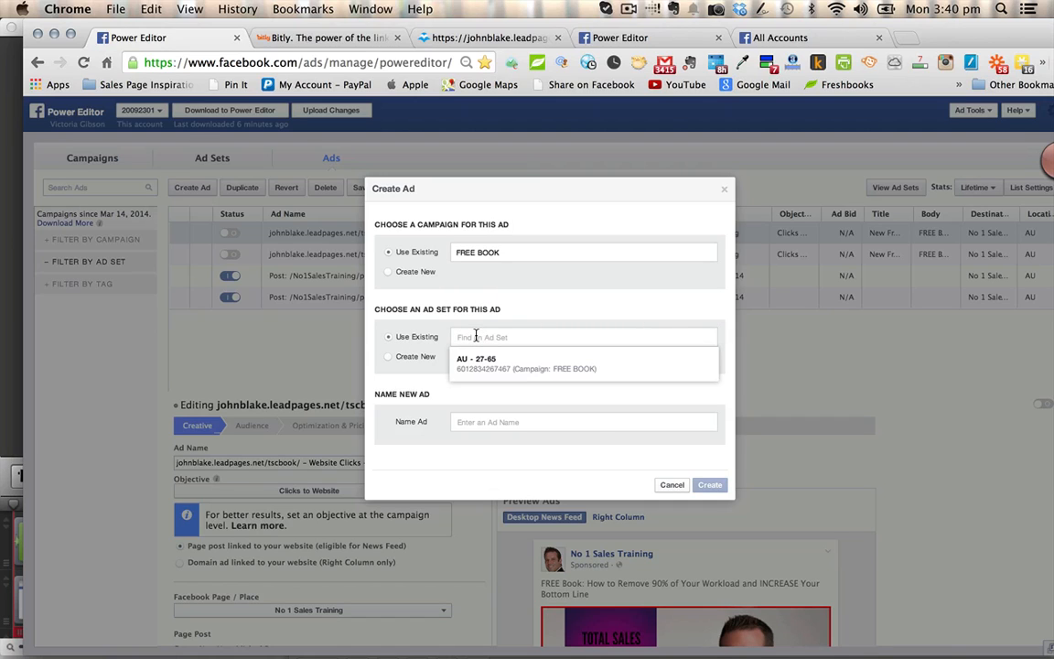
type("FRE")
key("BackSpace")
key("BackSpace")
key("BackSpace")
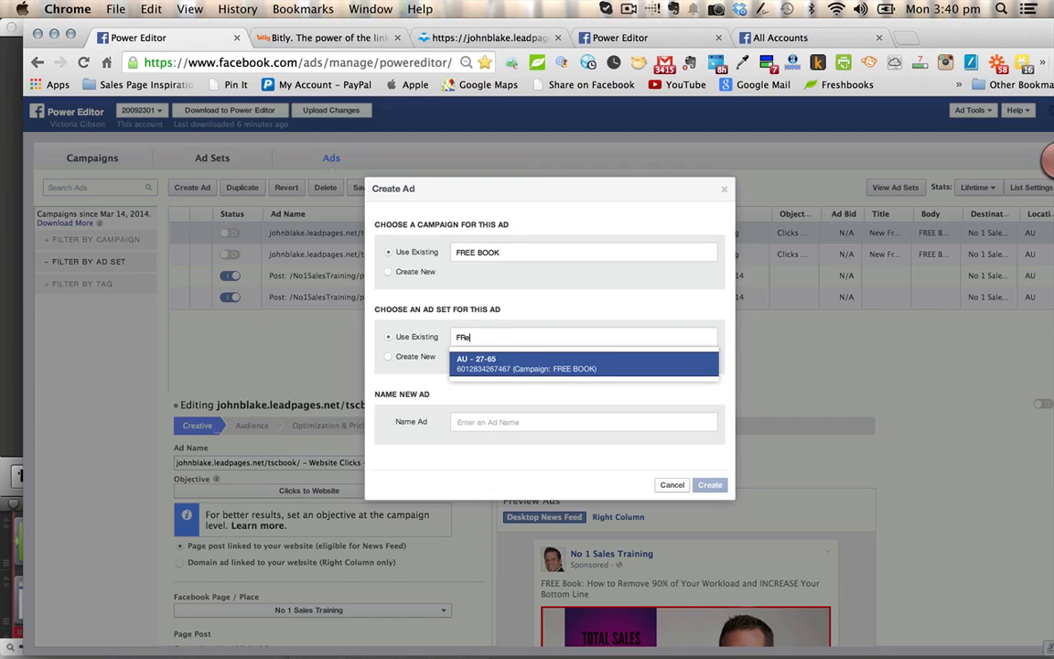
type("High Pay")
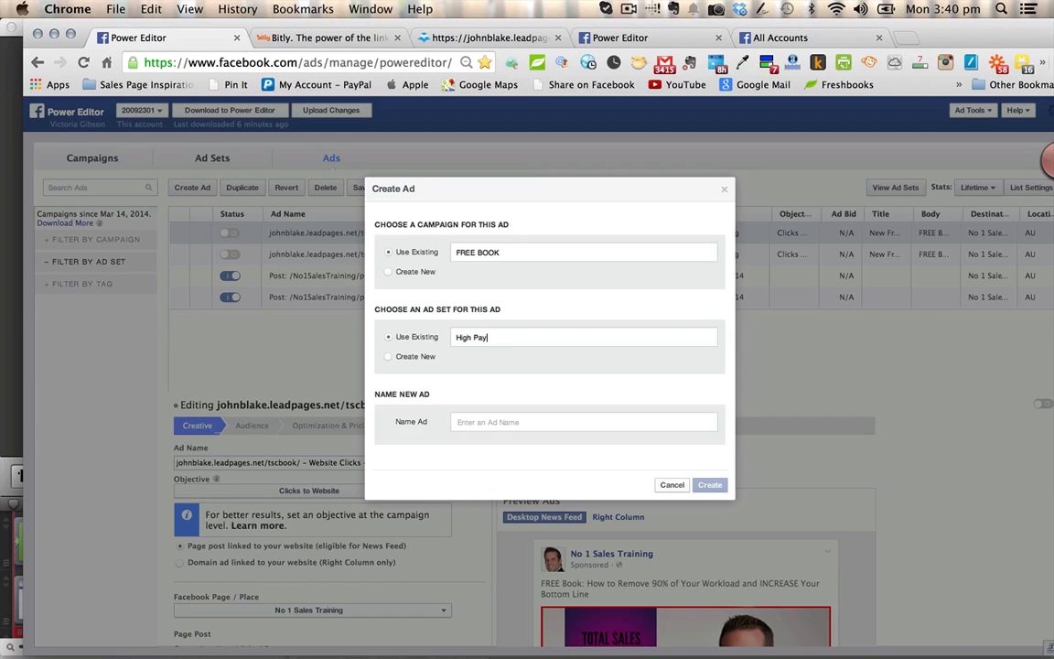
type("ing Clients")
left_click(494, 424)
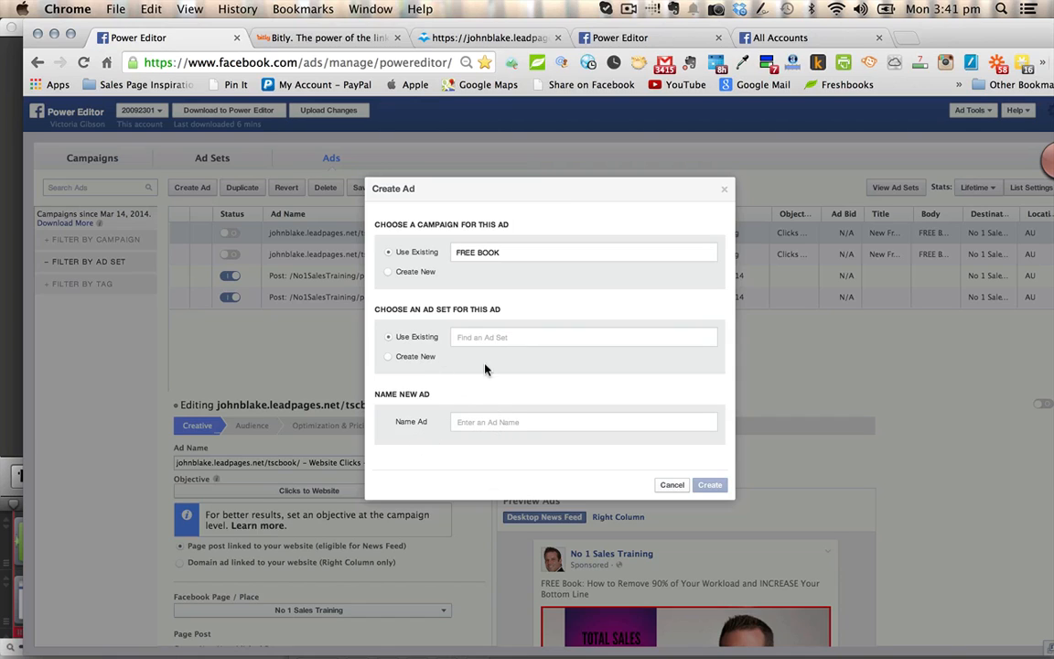
Choose the existing ad set AU - 27-65, name the ad "Free Book Headshot" and create it.
left_click(471, 335)
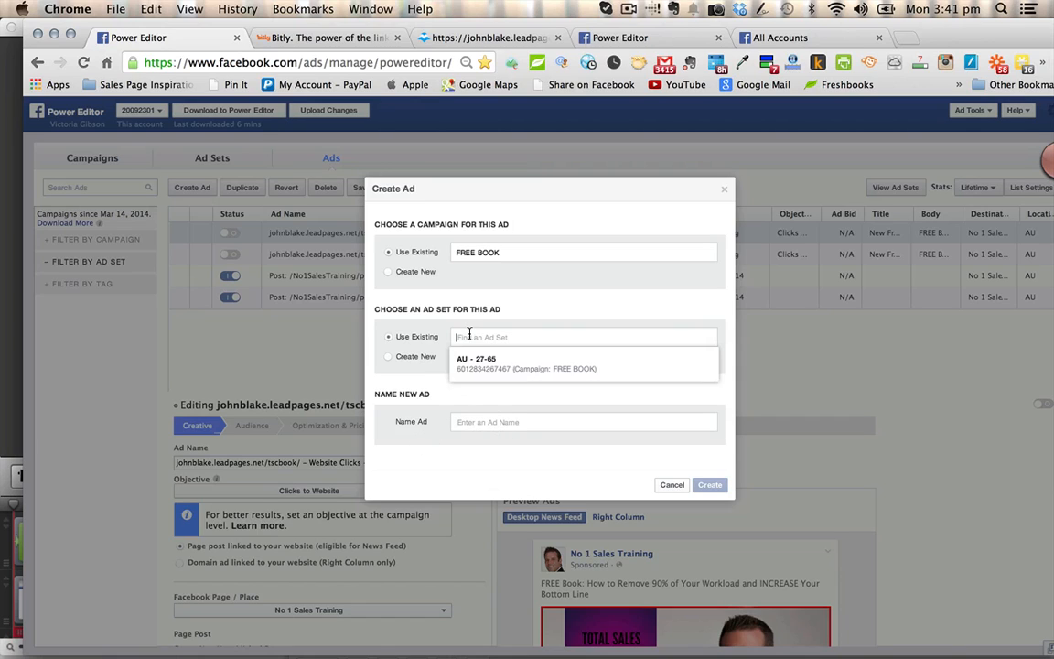
left_click(493, 375)
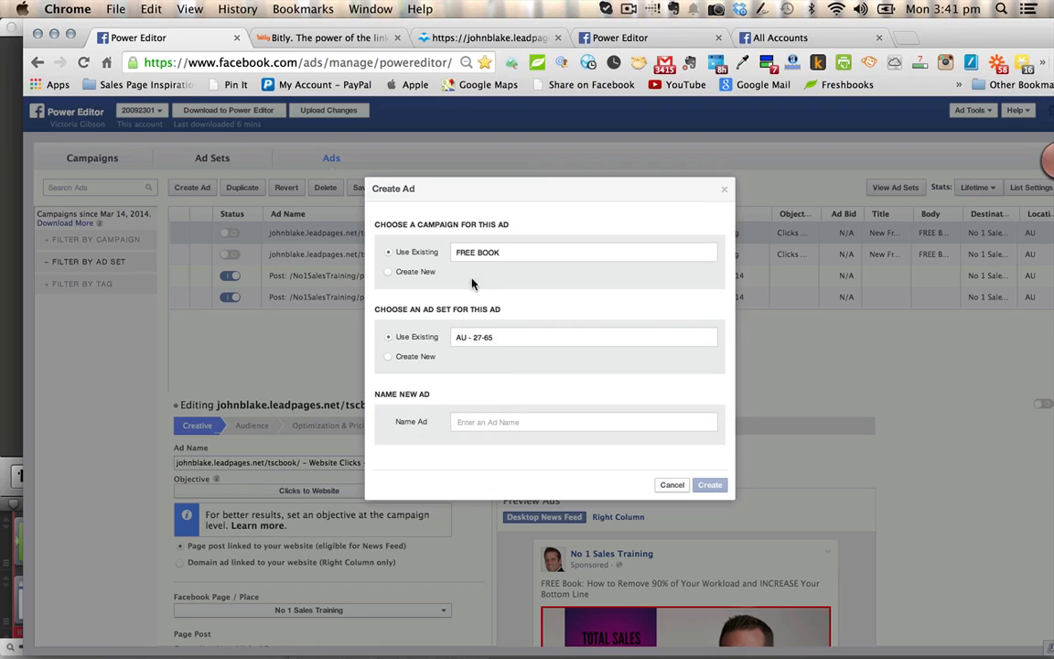
left_click(489, 422)
type("Free Bo")
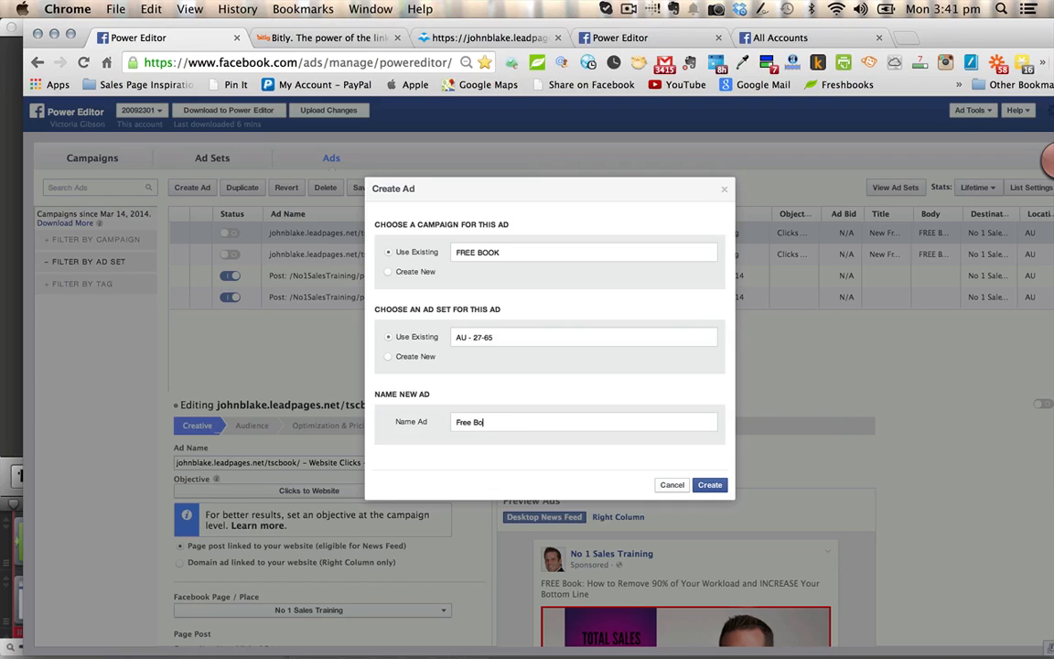
type("ok Headshot")
left_click(709, 485)
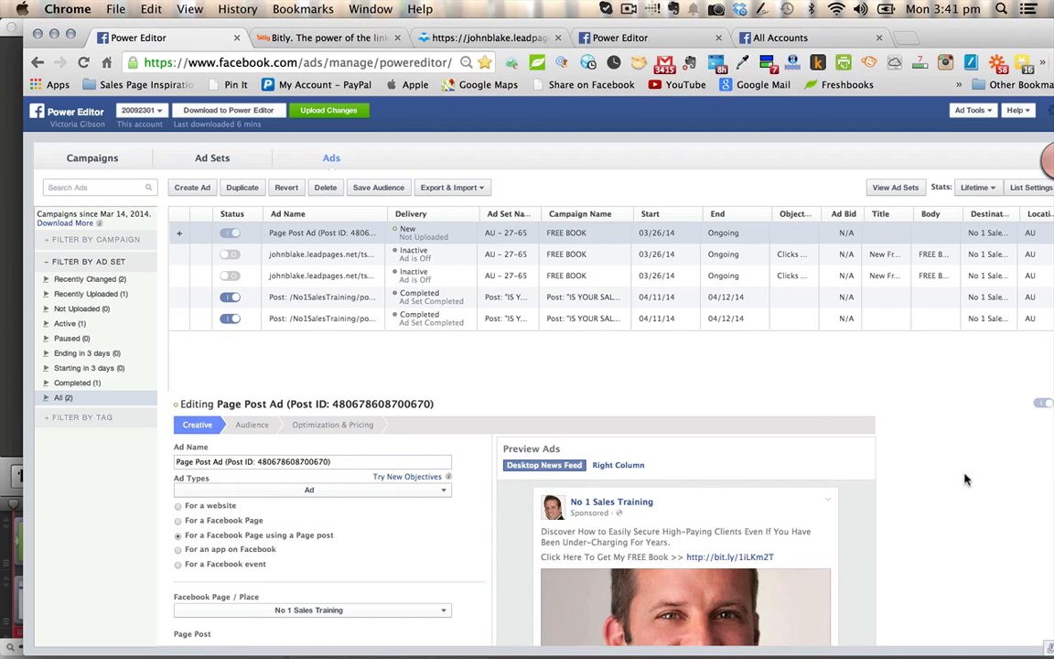
Review the new ad's creative settings and its Right Column and Desktop News Feed previews.
scroll(986, 514, "down", 3)
scroll(985, 517, "up", 2)
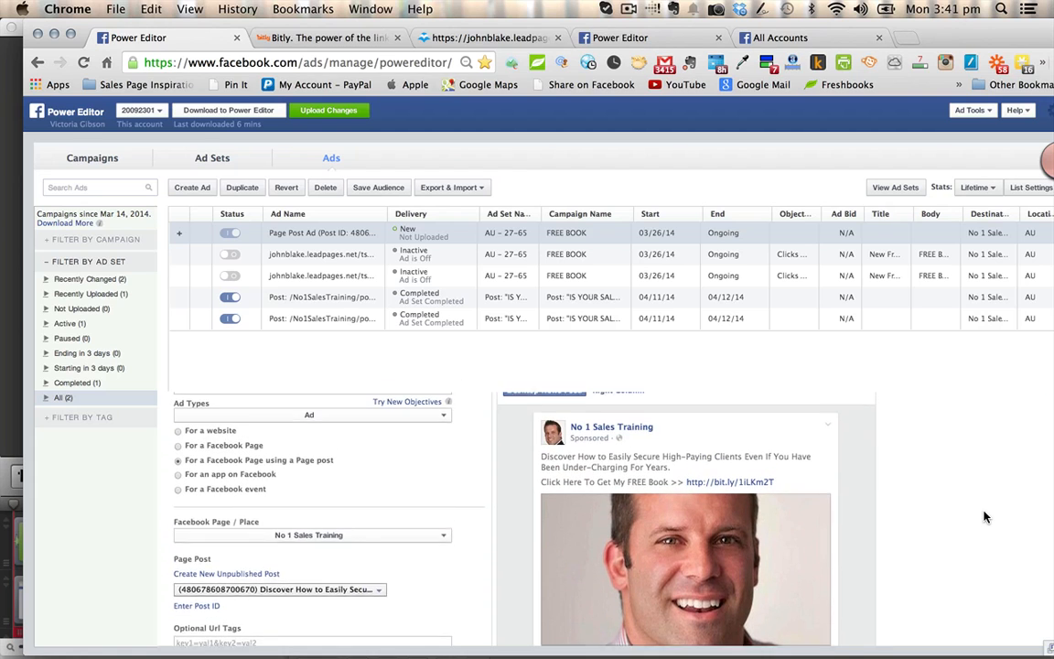
scroll(969, 508, "up", 1)
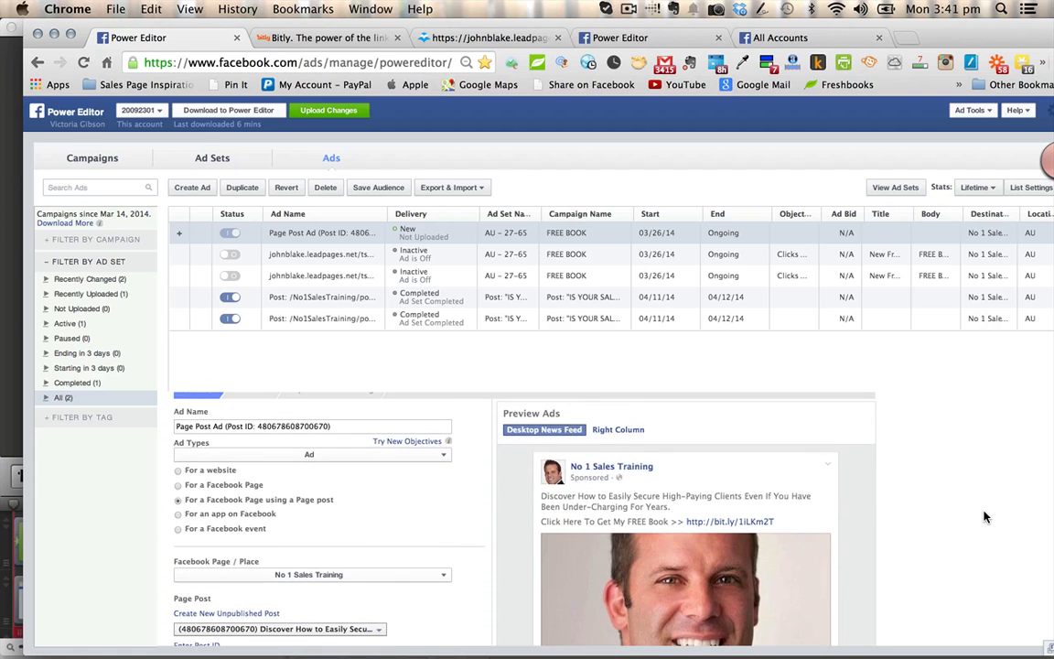
left_click(629, 431)
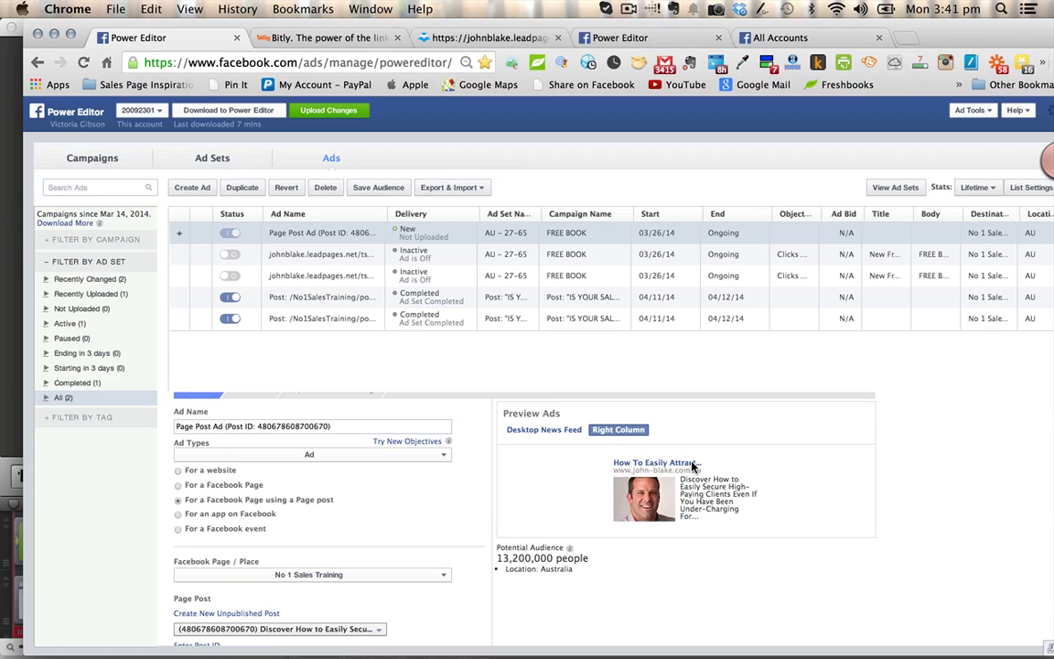
left_click(549, 430)
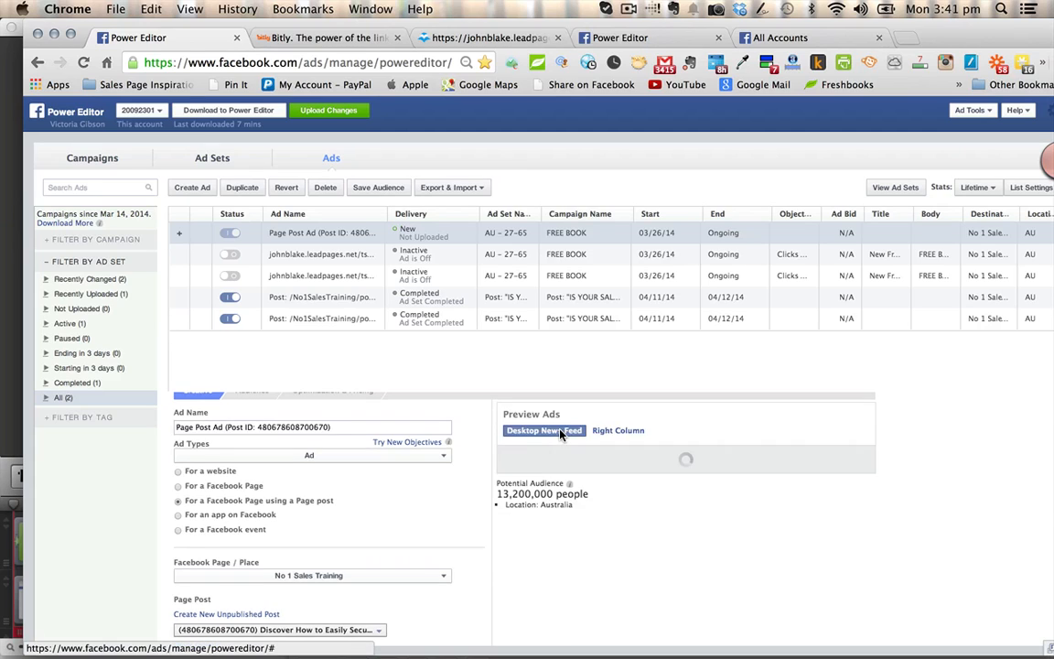
scroll(366, 530, "down", 4)
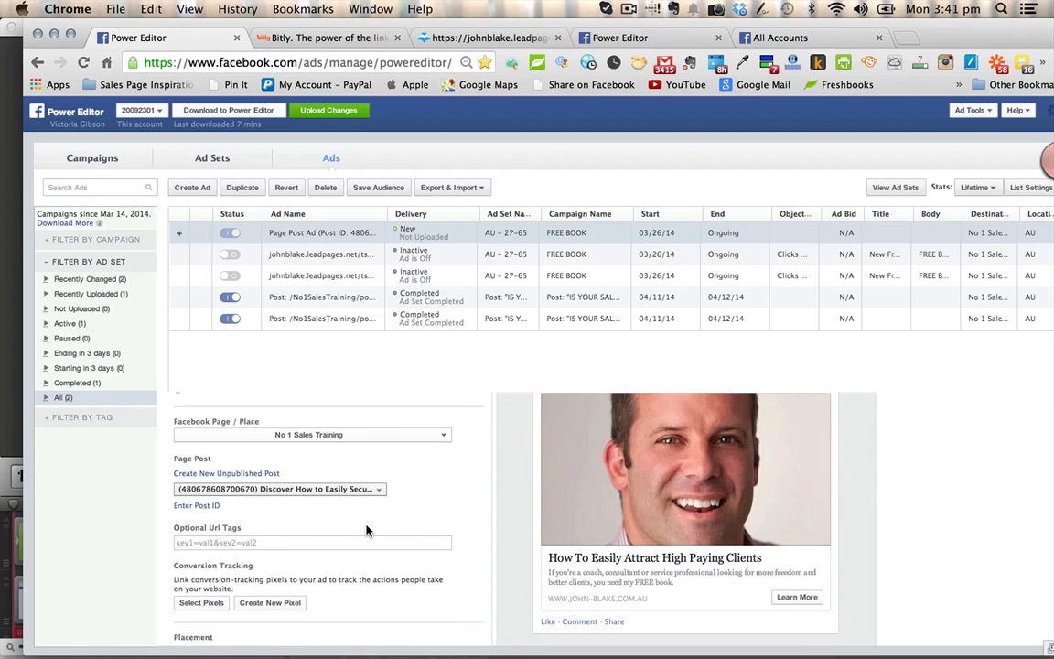
scroll(366, 530, "up", 5)
scroll(366, 531, "up", 1)
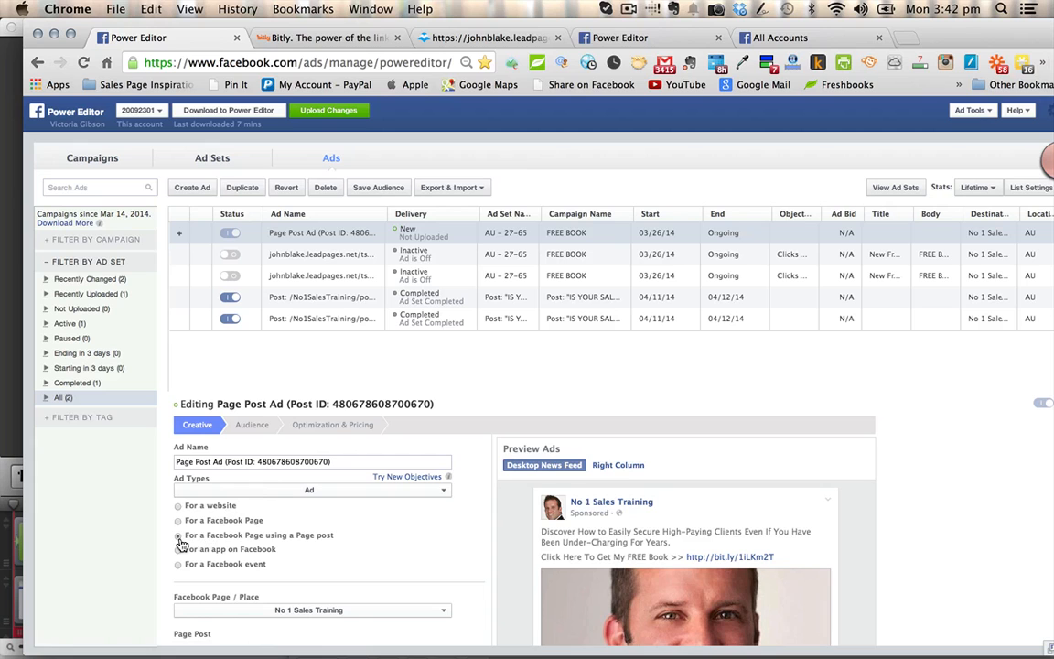
Examine the conversion-tracking pixels available for the ad without selecting any.
scroll(348, 527, "down", 4)
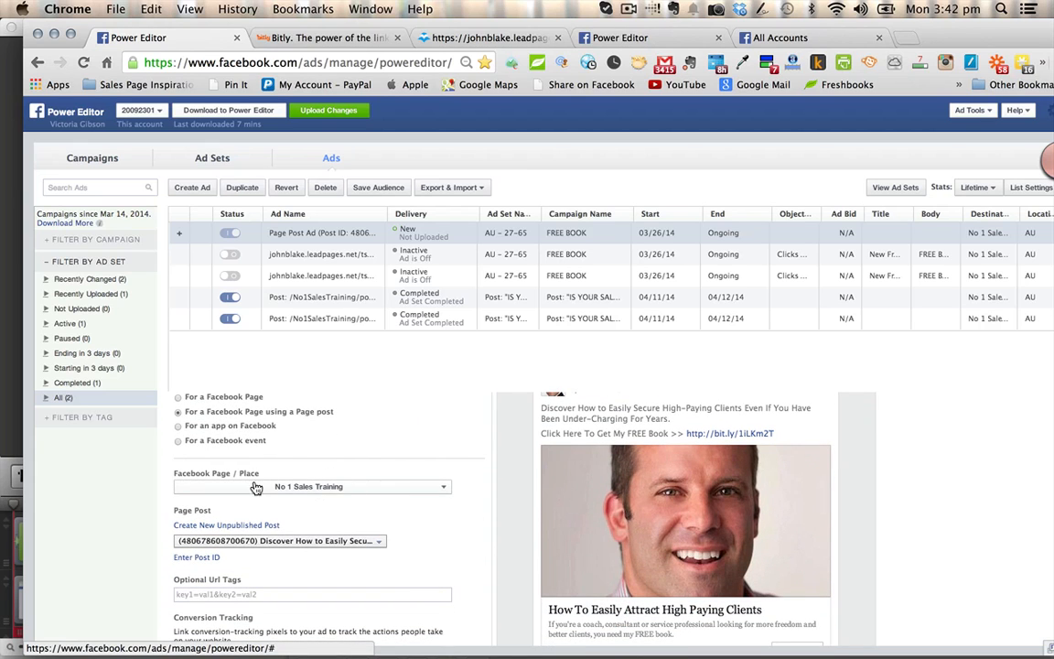
scroll(330, 498, "down", 3)
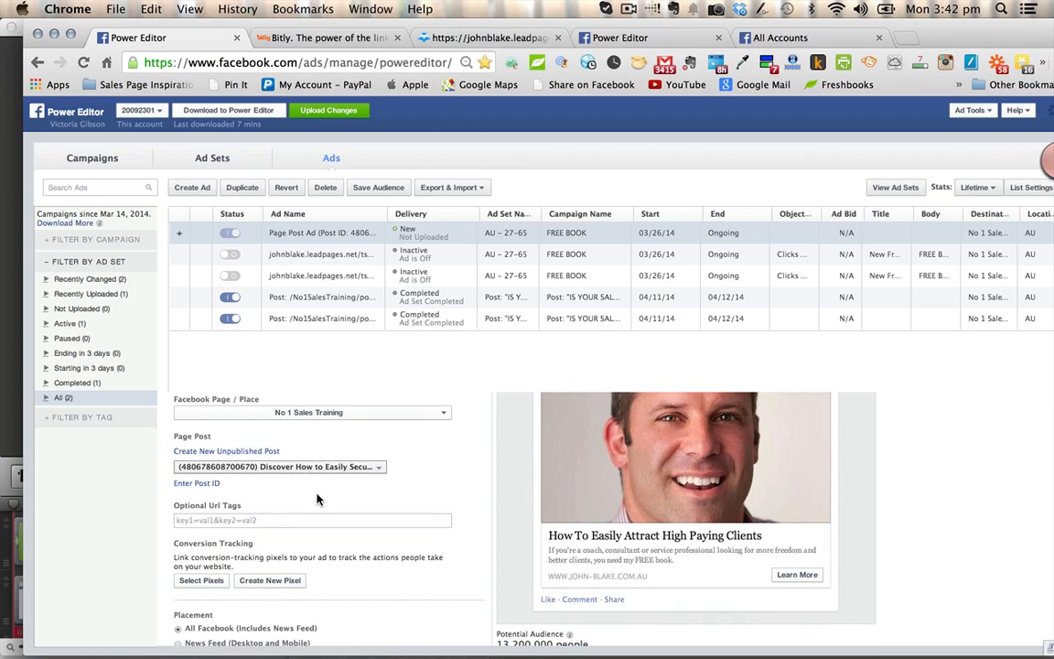
scroll(317, 498, "down", 1)
scroll(317, 498, "down", 1)
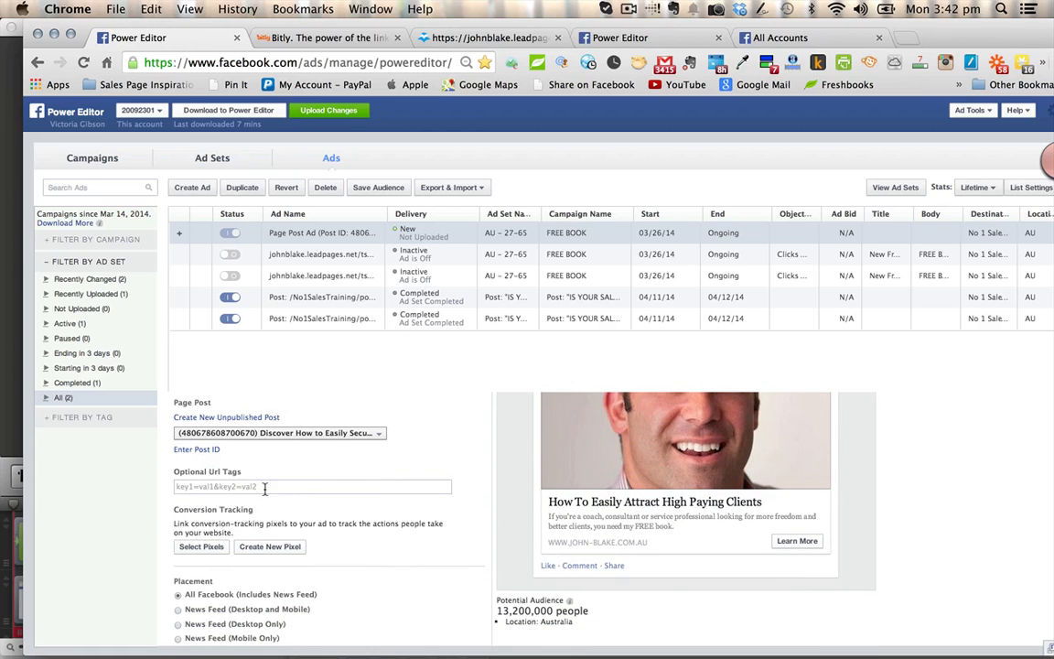
left_click(210, 552)
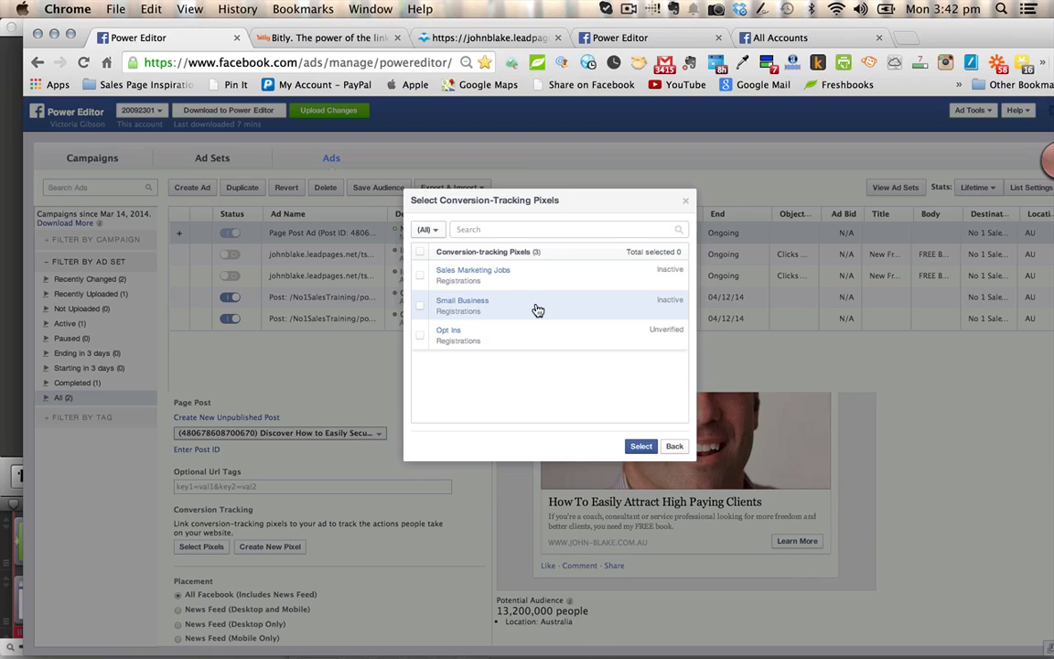
left_click(673, 447)
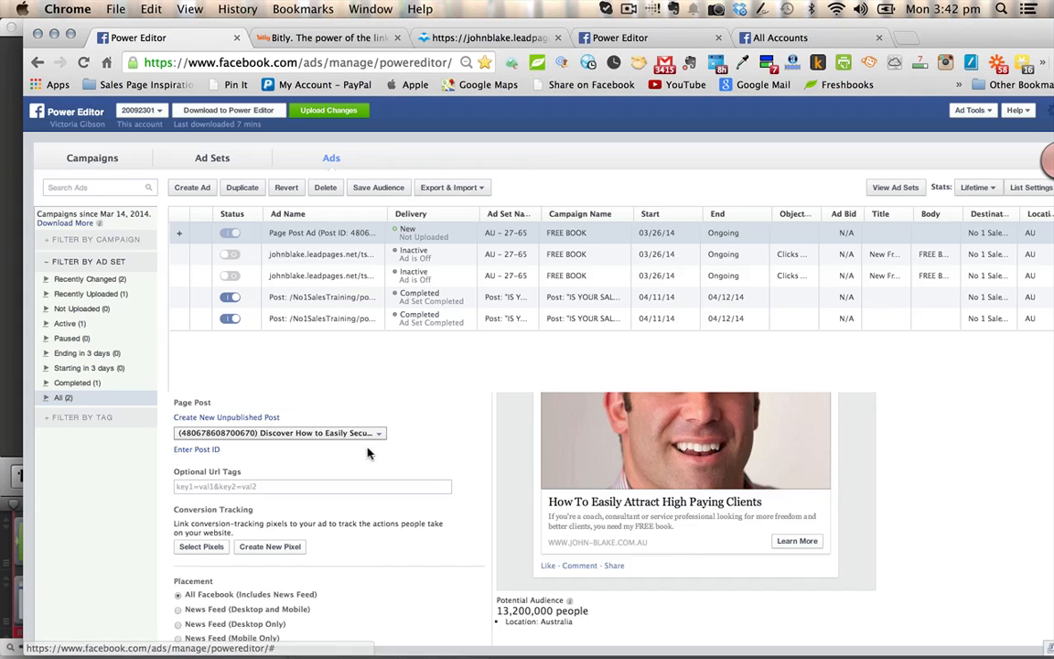
Create a new conversion-tracking pixel for the ad with the category Leads and the name "Free Book Opt Ins".
scroll(314, 595, "down", 1)
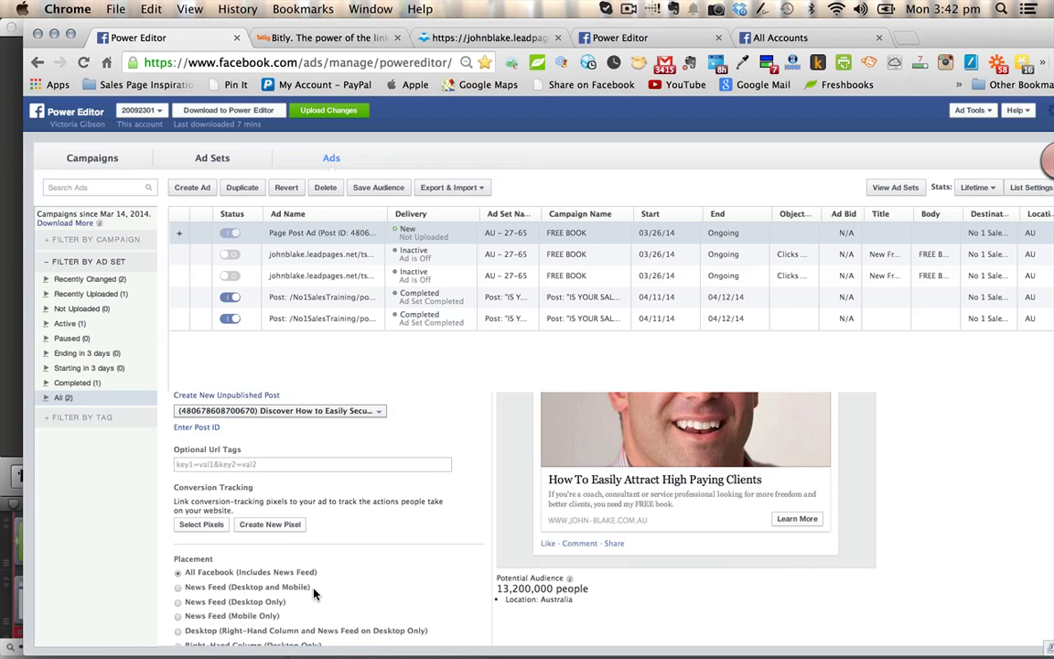
left_click(282, 517)
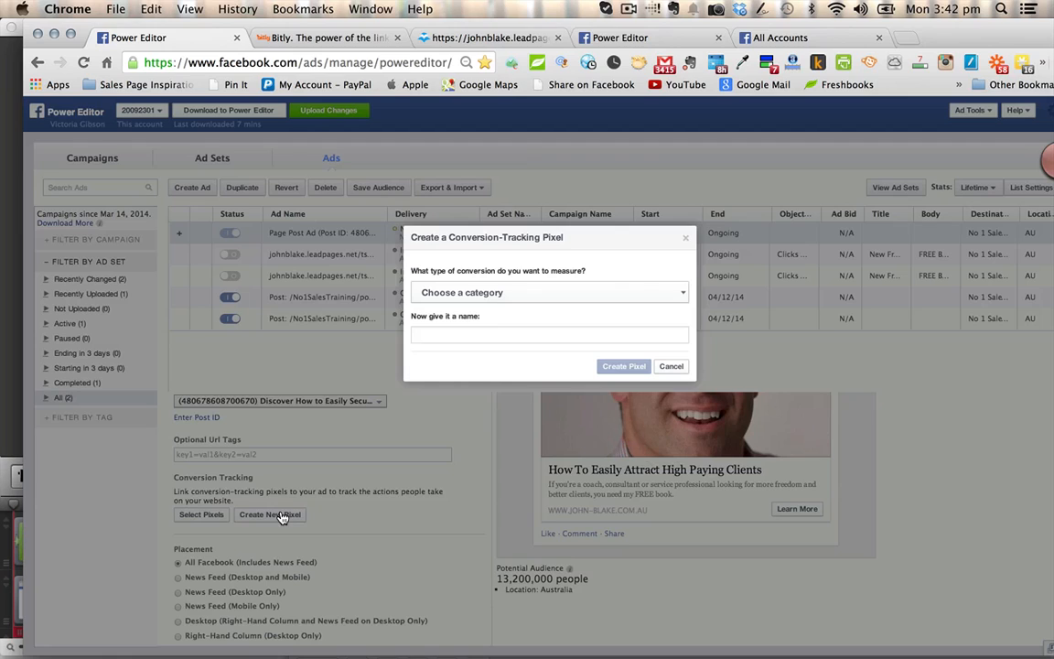
left_click(564, 296)
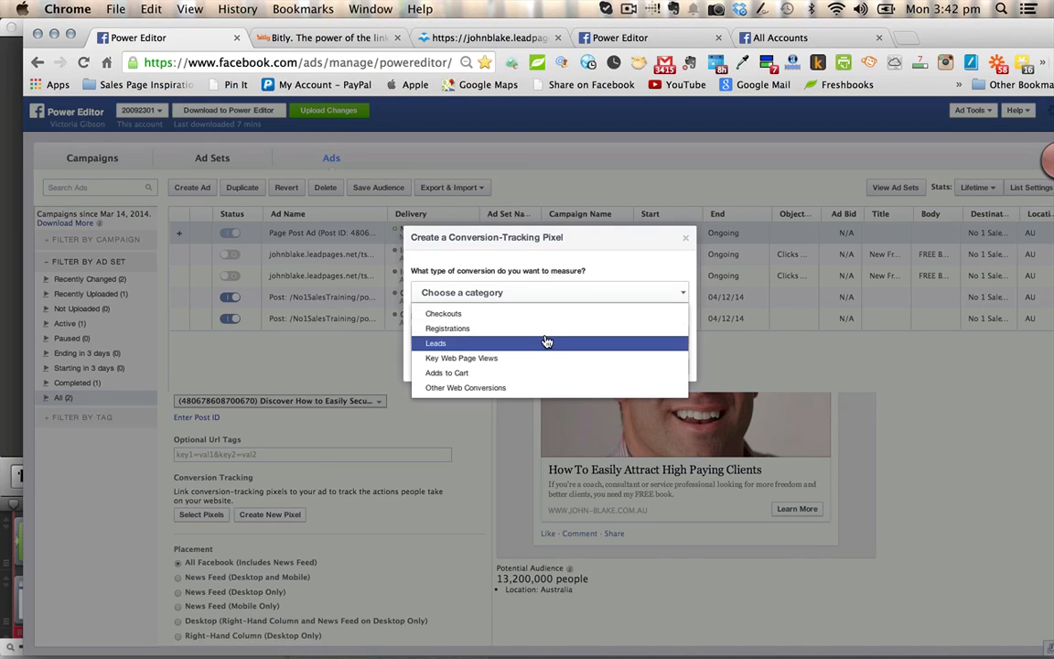
left_click(546, 342)
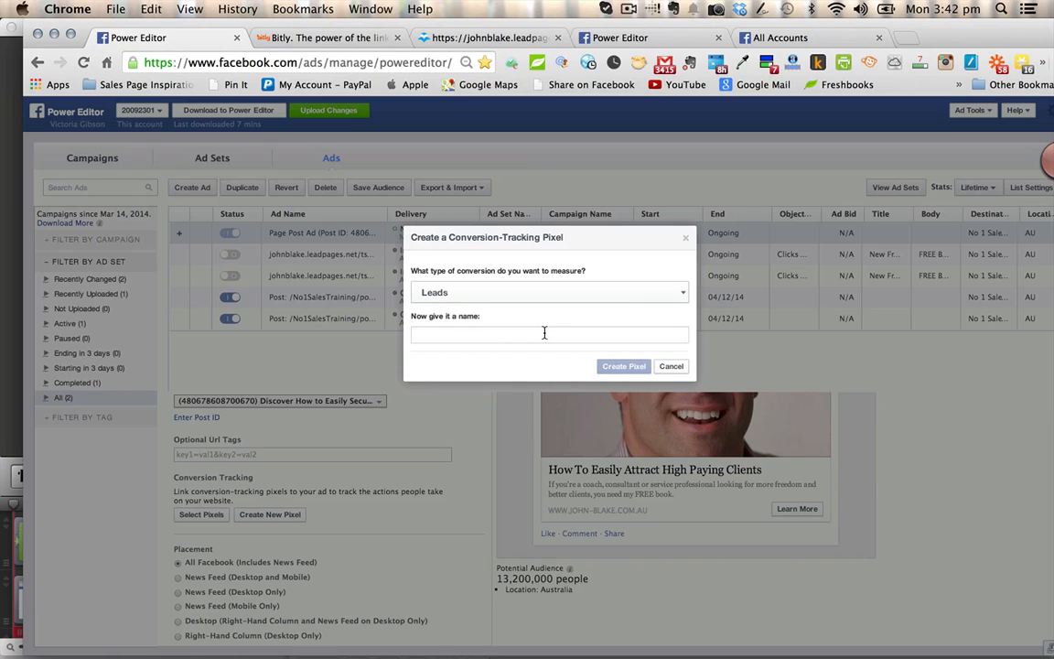
left_click(544, 333)
type("E")
key("BackSpace")
type("Free Book Opt Ins")
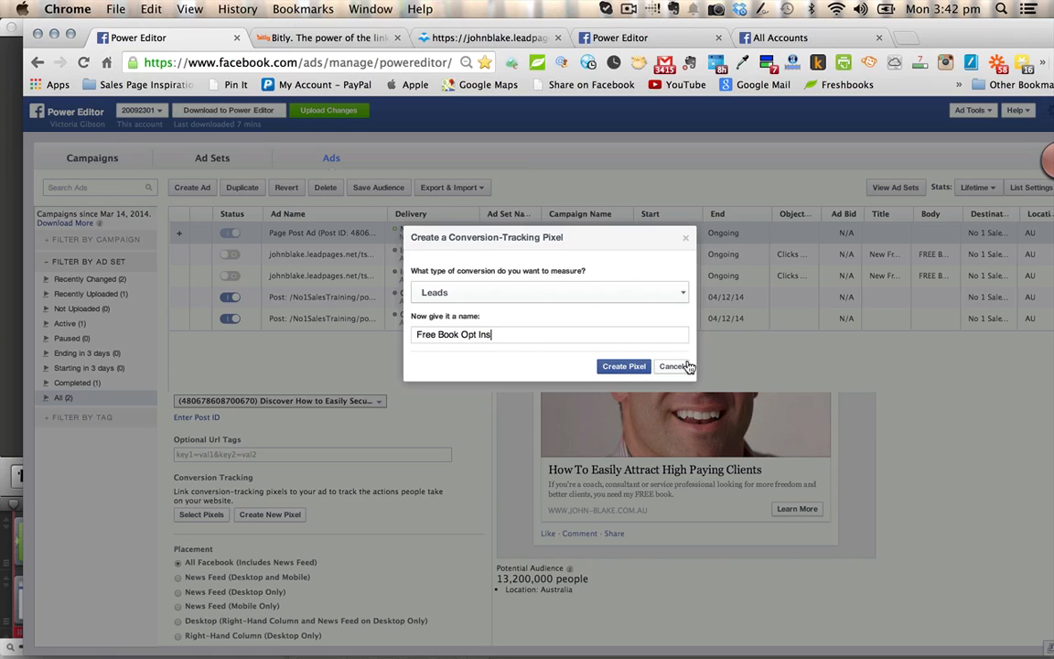
left_click(627, 367)
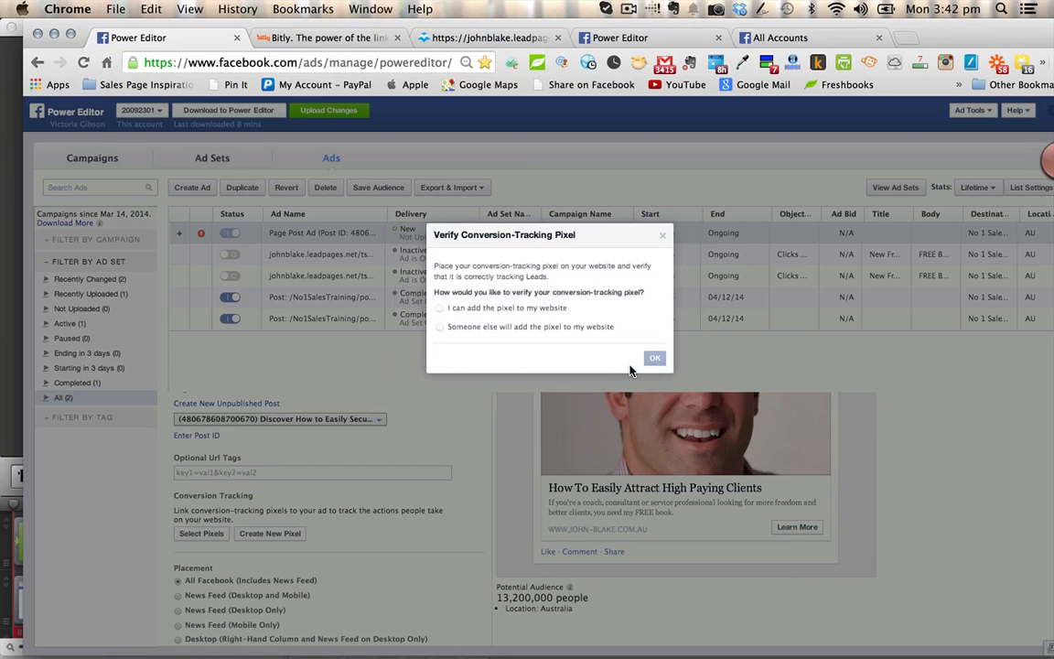
Choose "I can add the pixel to my website" to verify the pixel and copy its full conversion code.
left_click(439, 308)
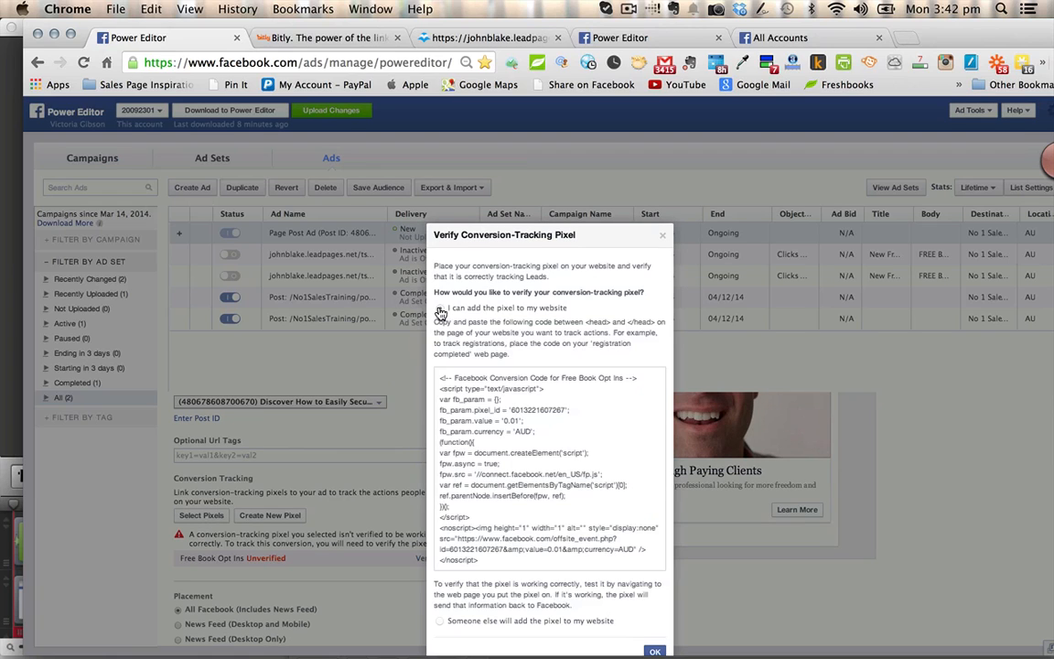
left_click_drag(437, 375, 638, 580)
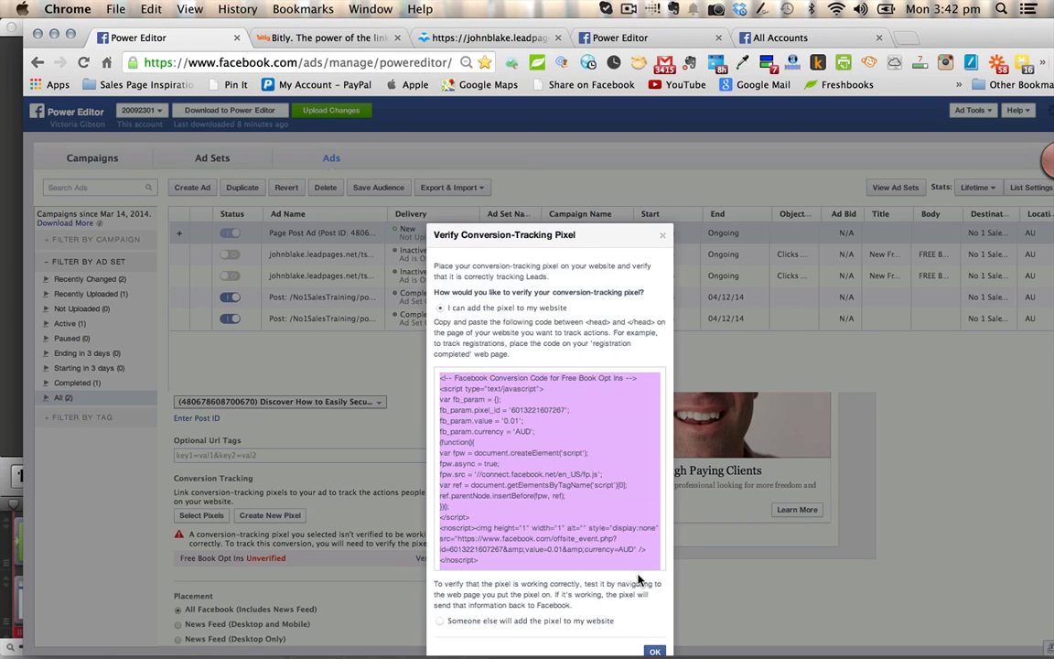
left_click(151, 8)
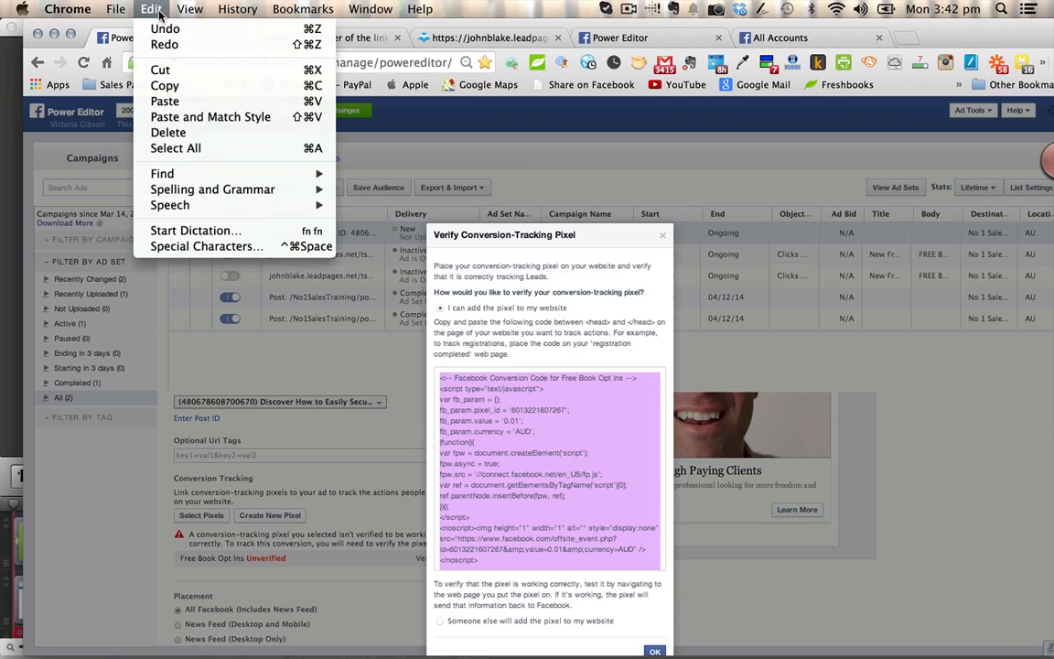
left_click(202, 91)
left_click(494, 37)
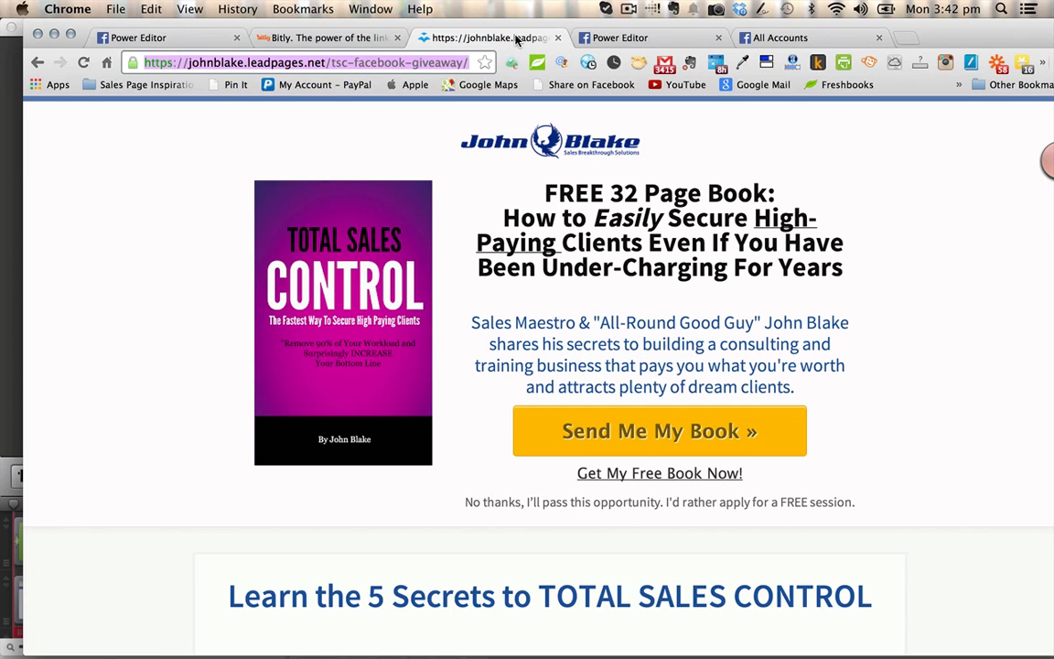
left_click(41, 63)
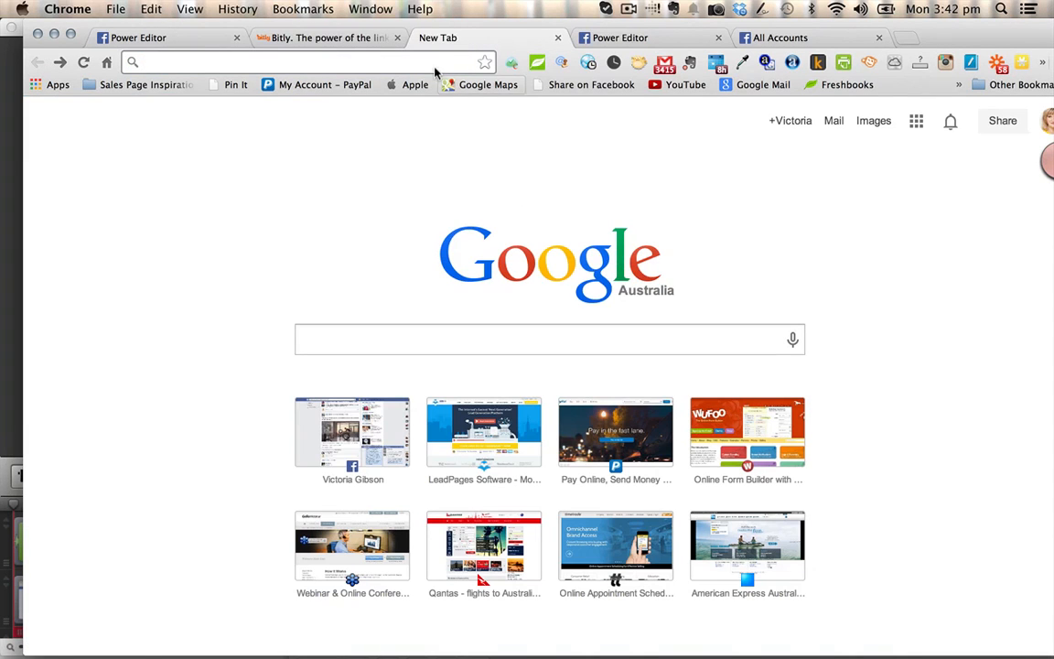
left_click(60, 63)
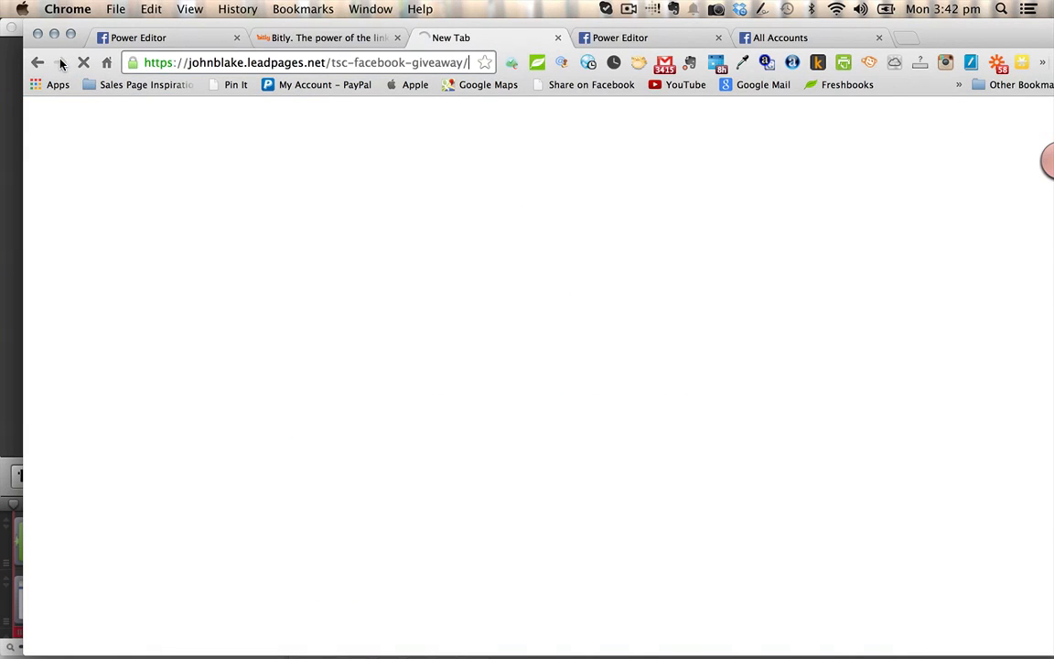
Switch to LeadPages in Safari, dismiss the publishing dialog and open the TSC Facebook Giveaway page for editing.
mouse_move(405, 656)
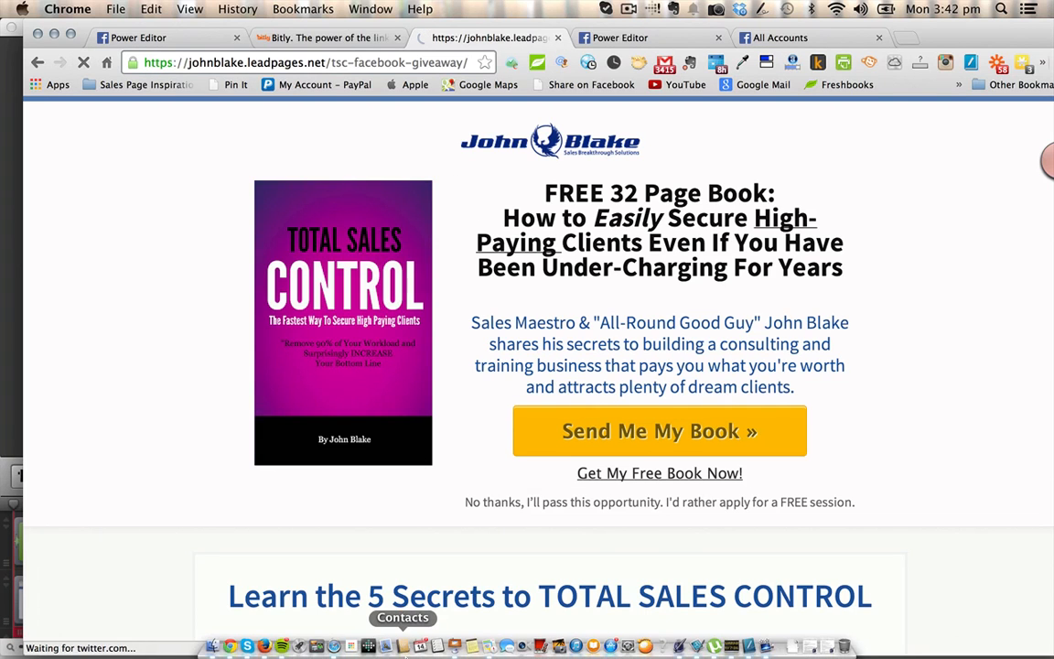
left_click(335, 647)
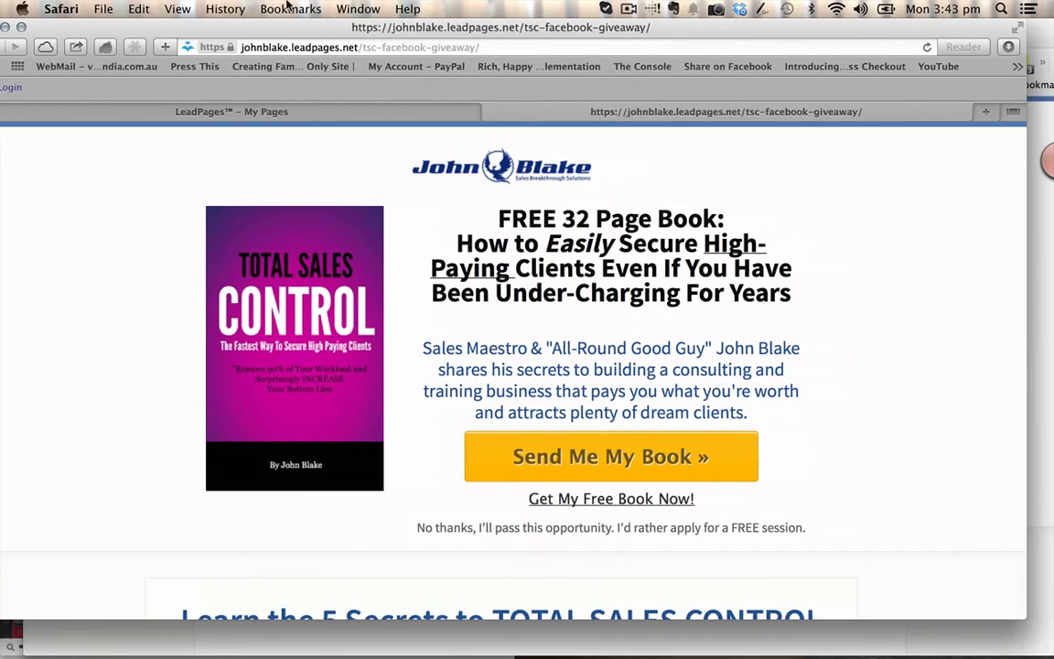
left_click_drag(287, 4, 314, 7)
left_click(207, 112)
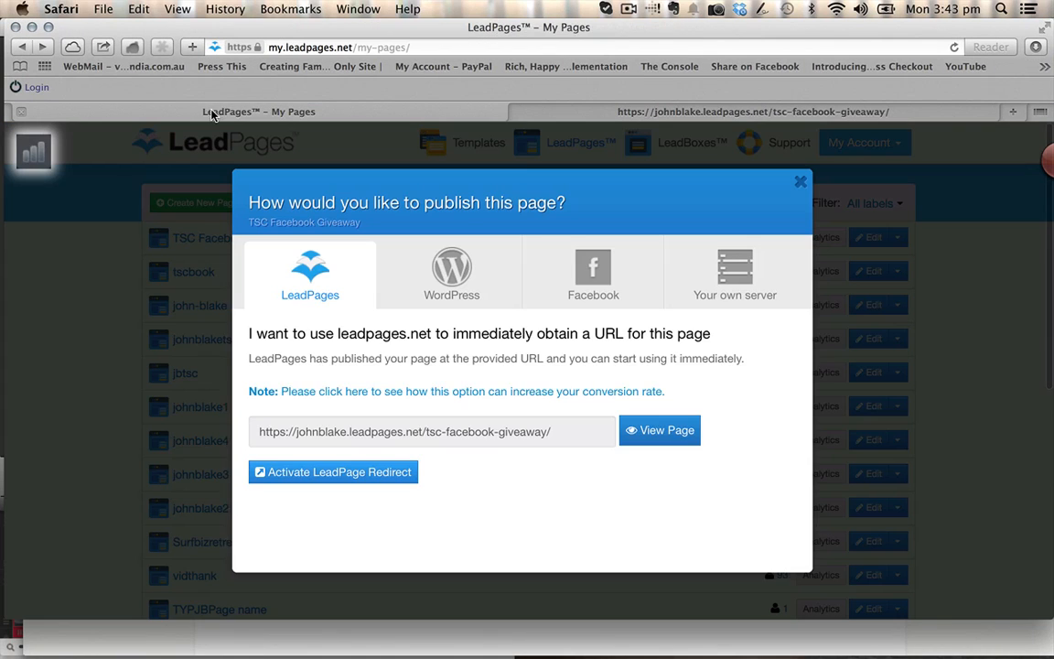
left_click(801, 186)
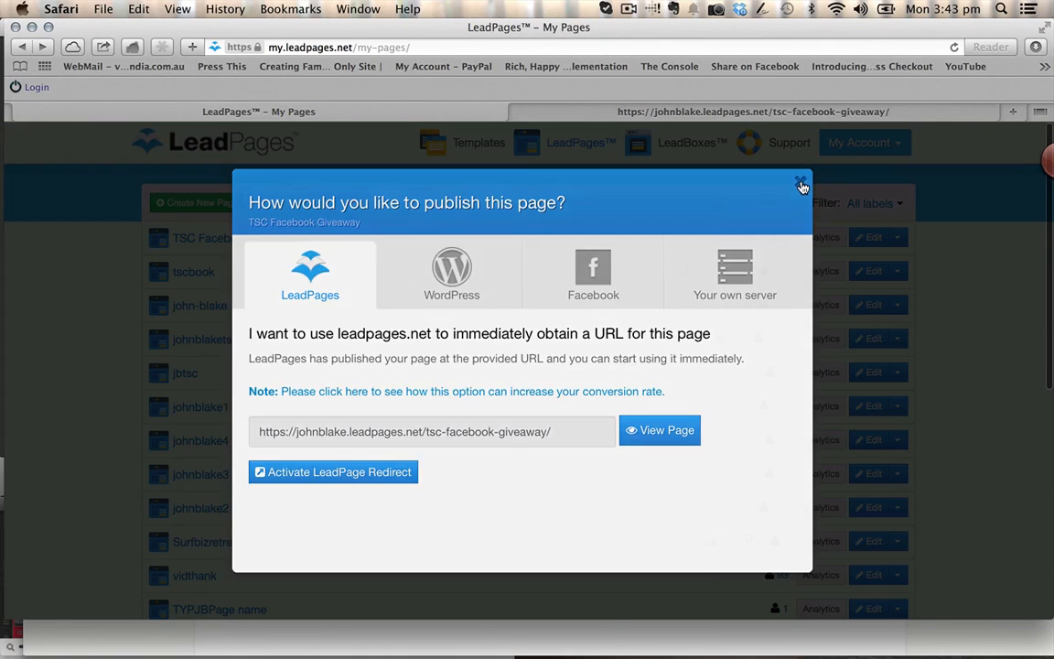
left_click(873, 238)
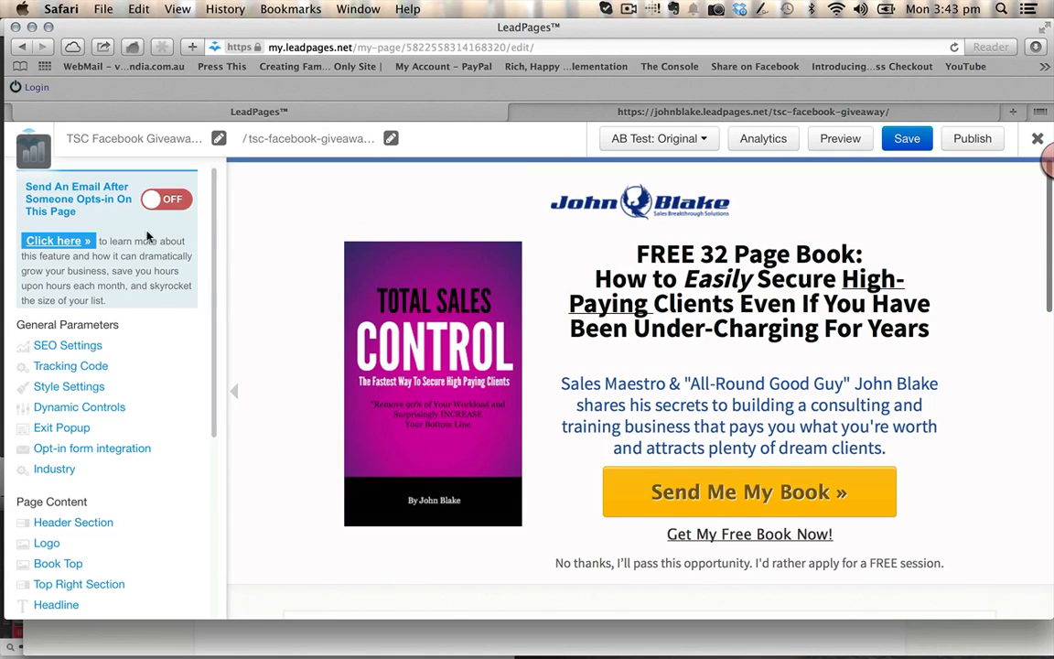
Paste the copied conversion code into the page's end of body tag tracking code and accept it.
left_click(75, 366)
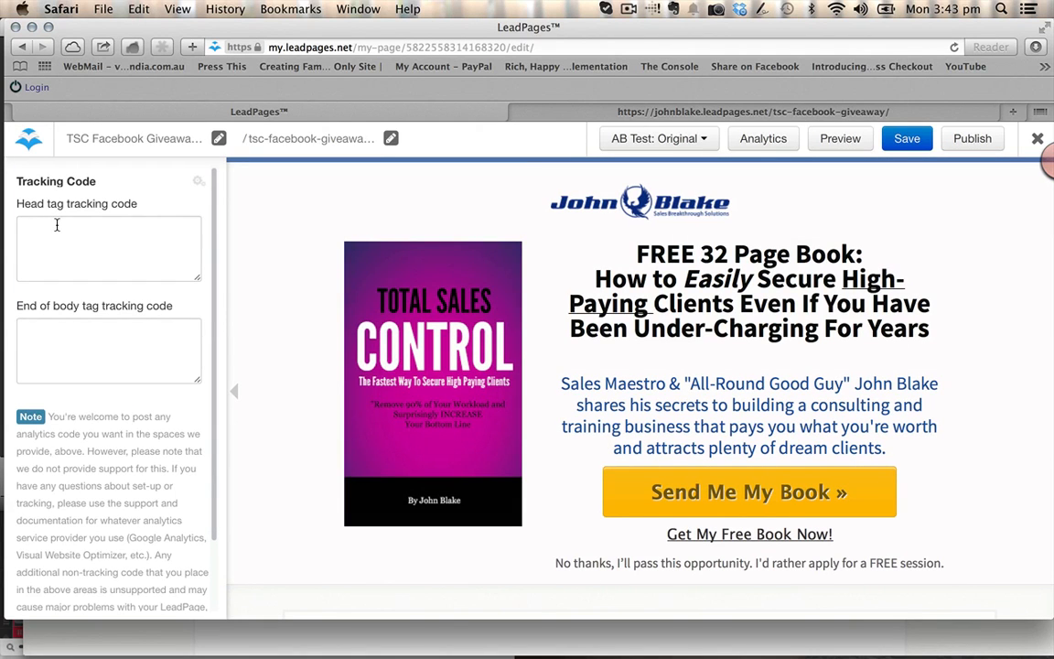
left_click(57, 338)
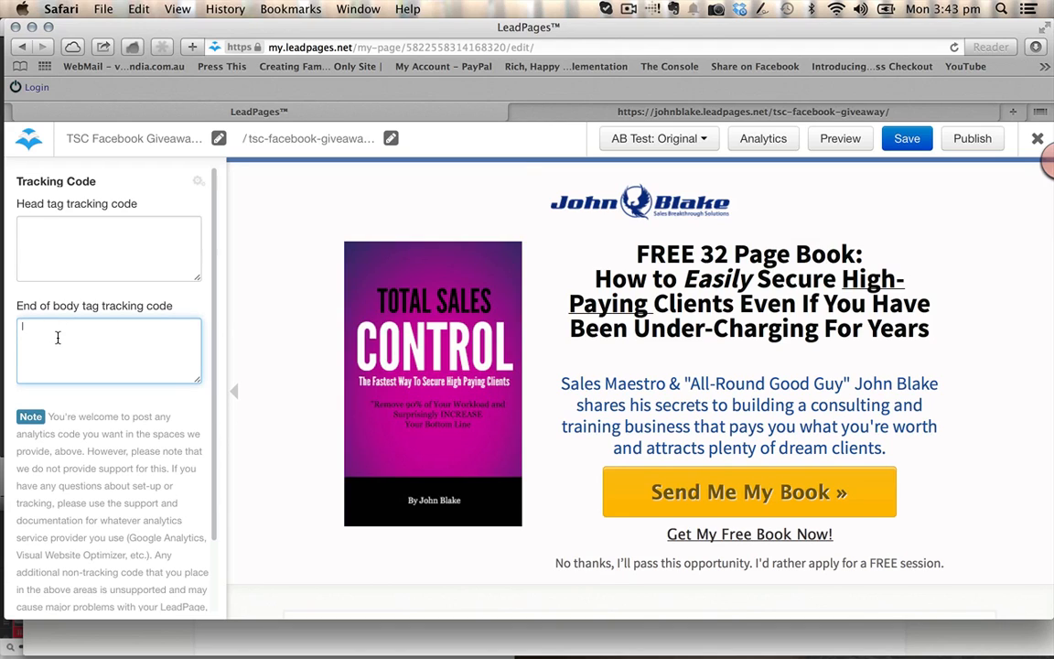
left_click(138, 9)
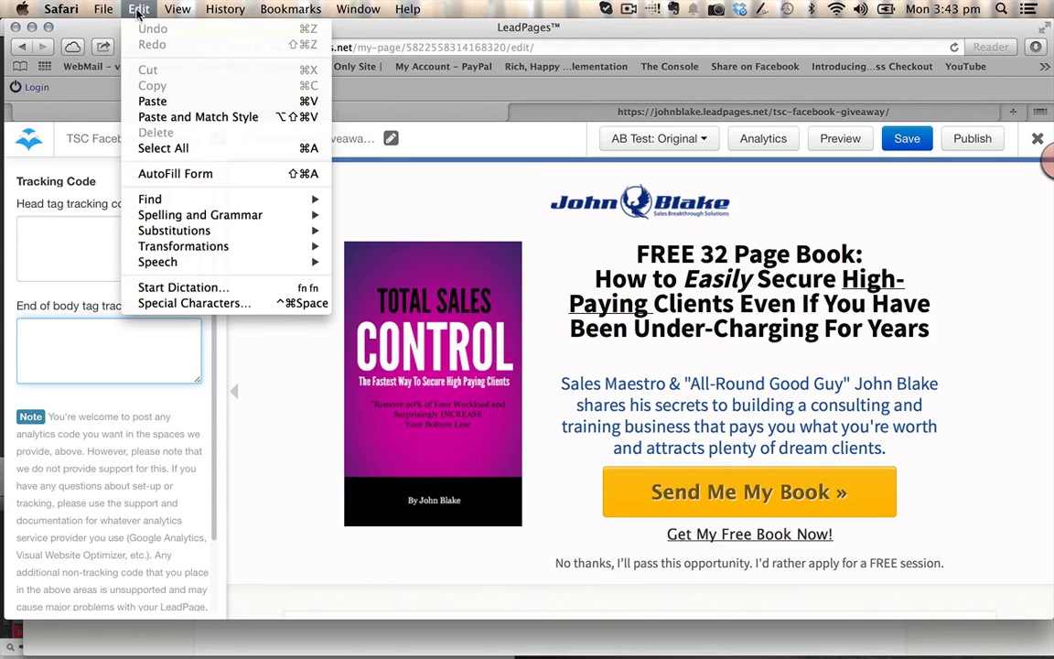
left_click(154, 101)
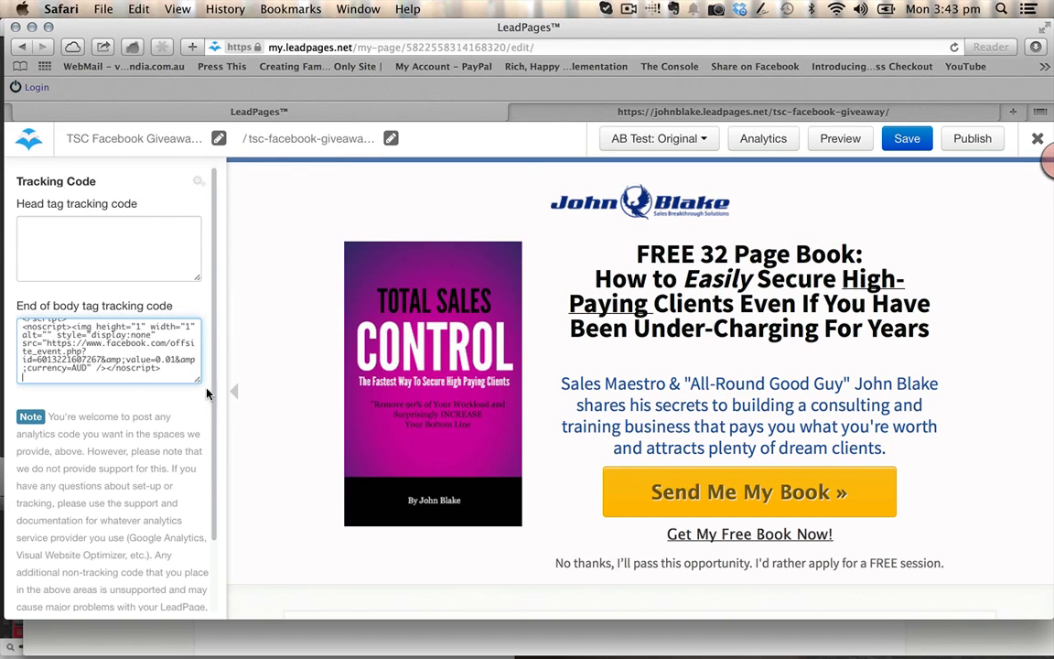
scroll(207, 394, "down", 5)
left_click(83, 597)
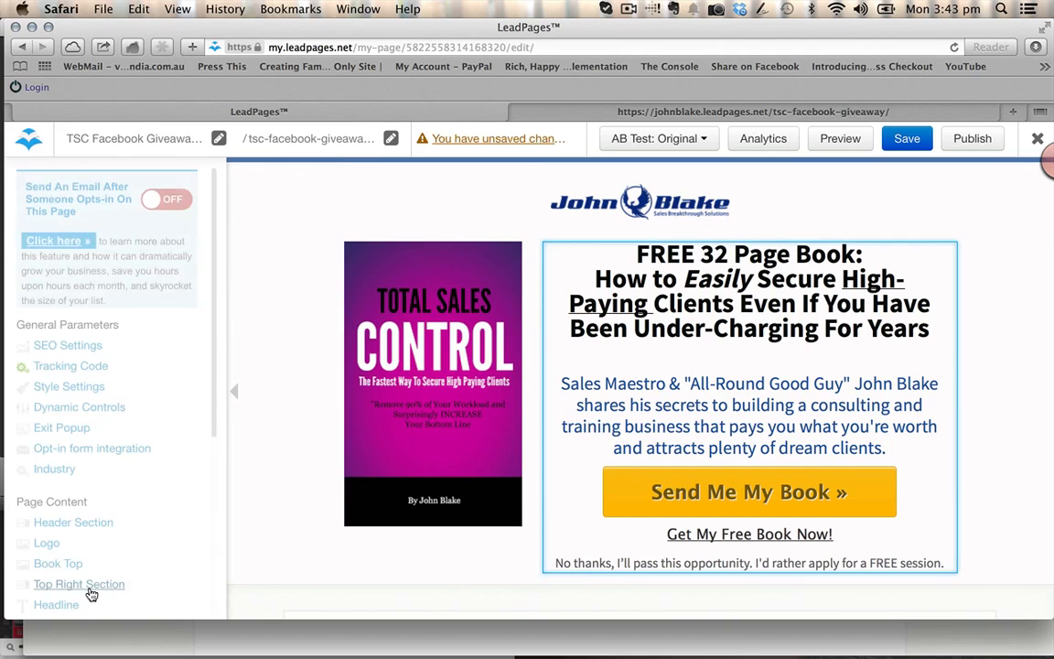
Switch to Power Editor in Chrome and check the instructions for where the pixel code must be placed.
left_click_drag(368, 30, 757, 648)
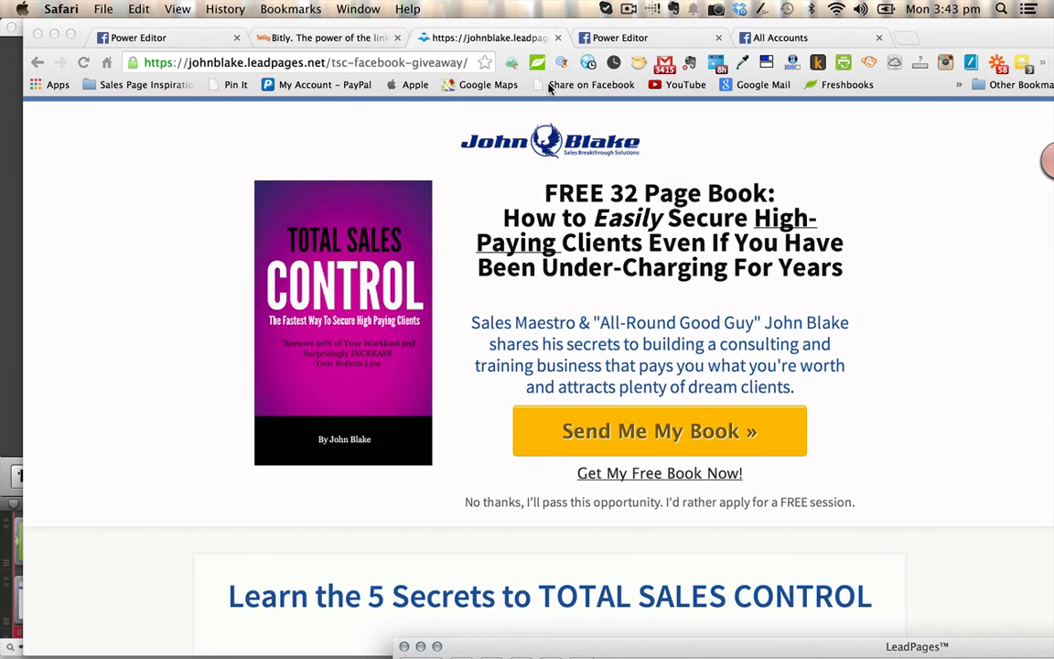
left_click(152, 39)
left_click(152, 40)
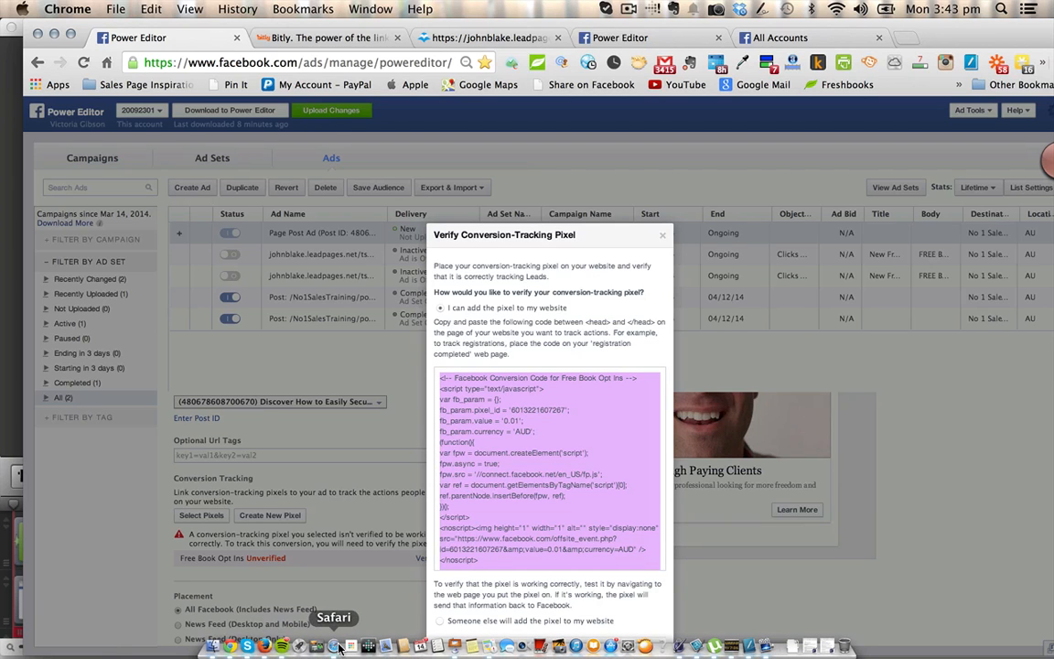
Return to LeadPages in Safari and paste the conversion code into the page's head tag tracking code.
left_click(336, 647)
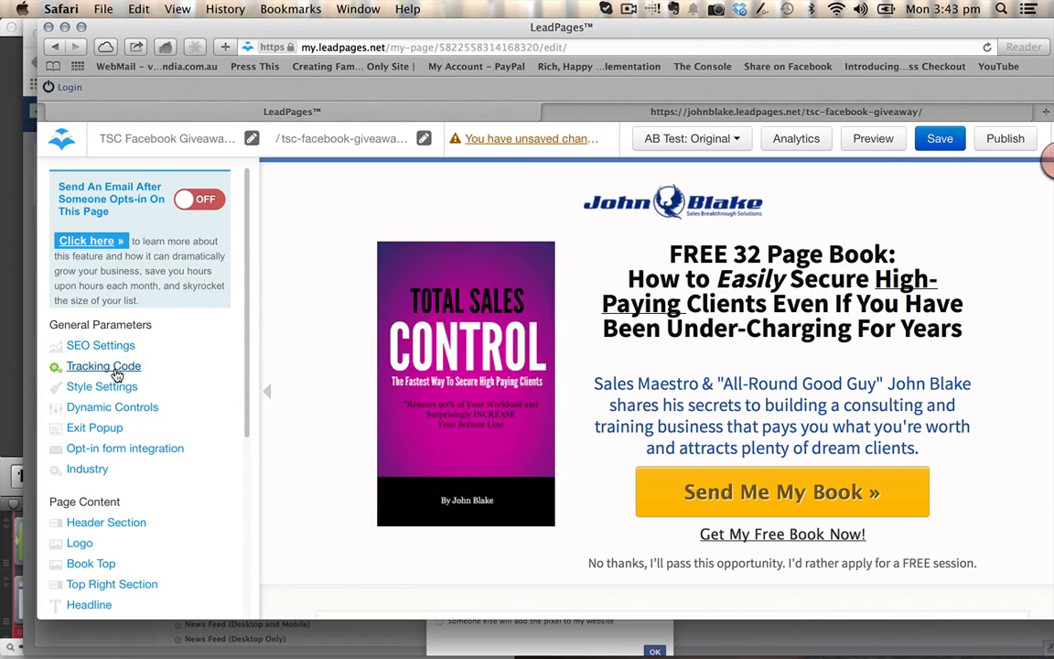
left_click(108, 366)
left_click(92, 189)
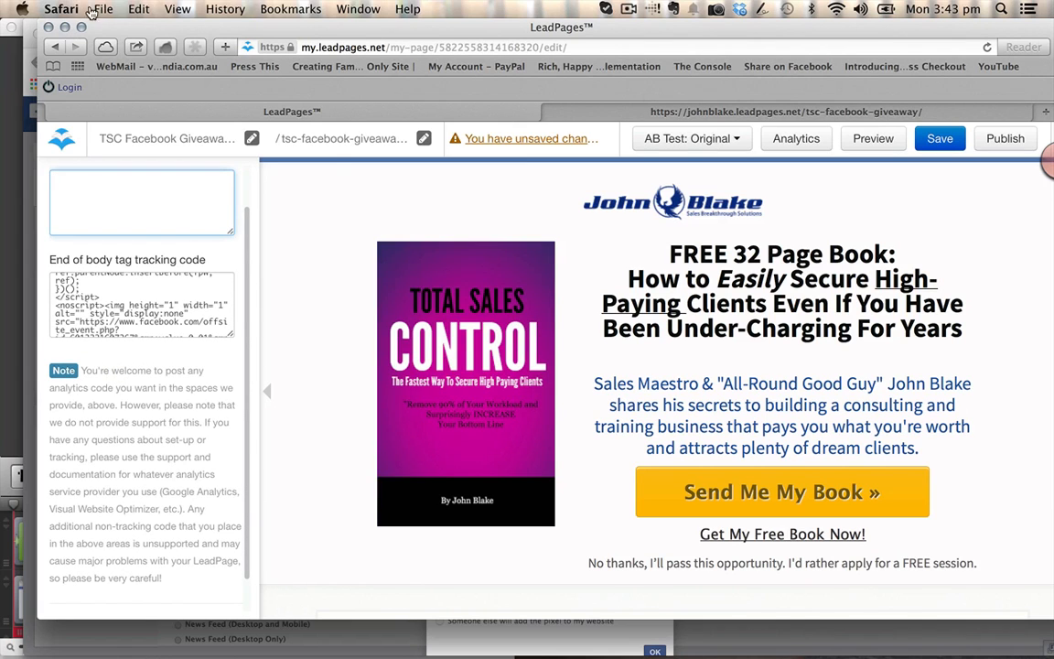
left_click(125, 11)
left_click(152, 101)
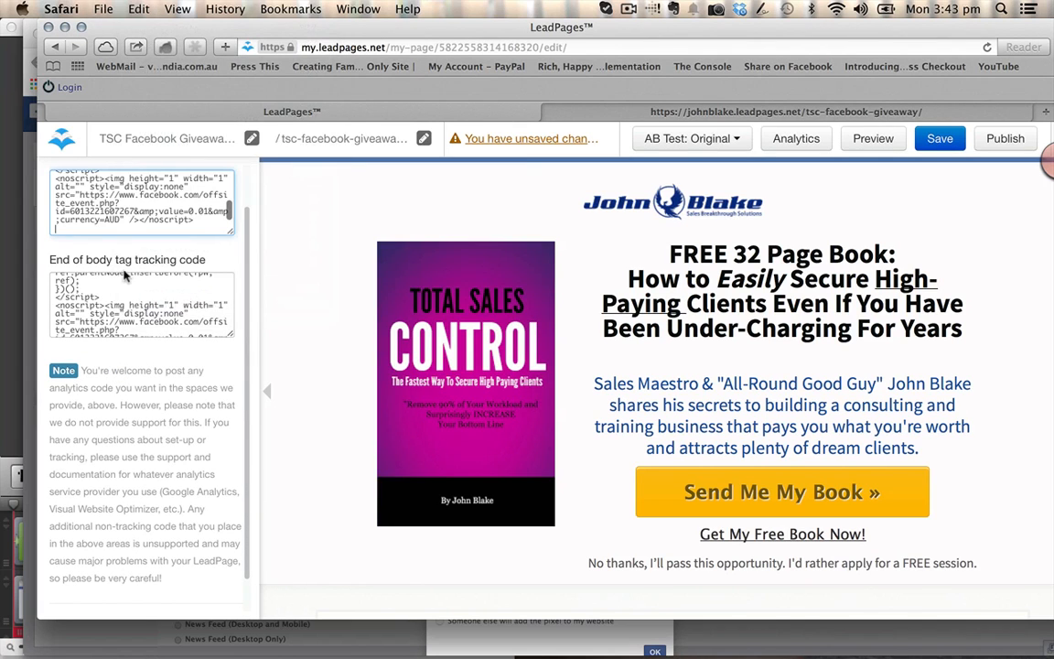
Clear the conversion code from the end of body tag tracking code and accept the tracking code settings.
left_click_drag(53, 274, 267, 363)
key("super+v")
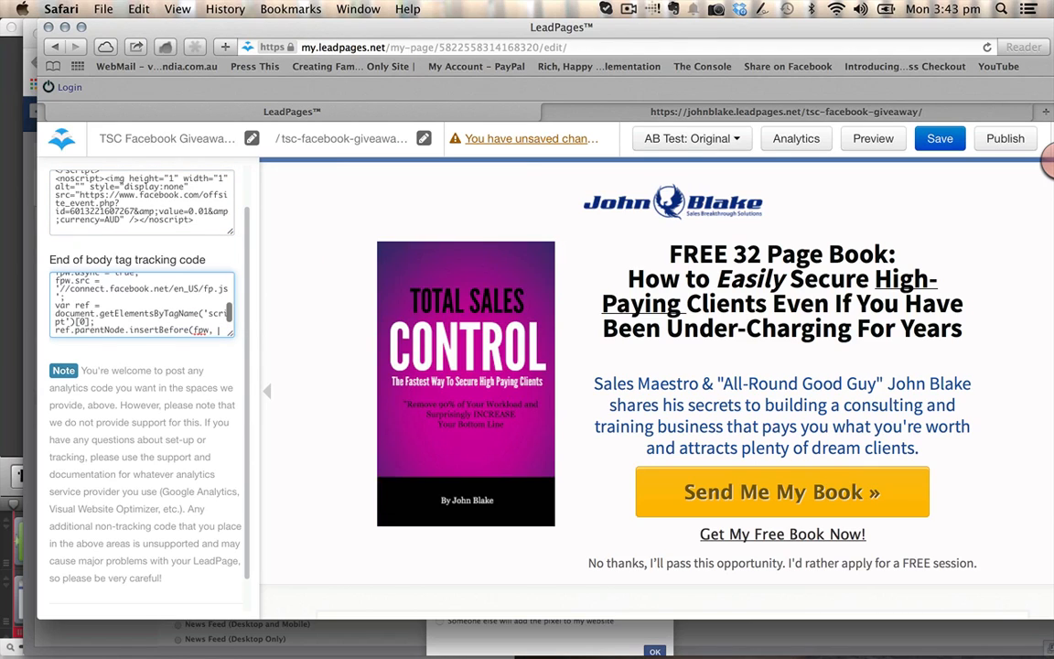
key("super+a")
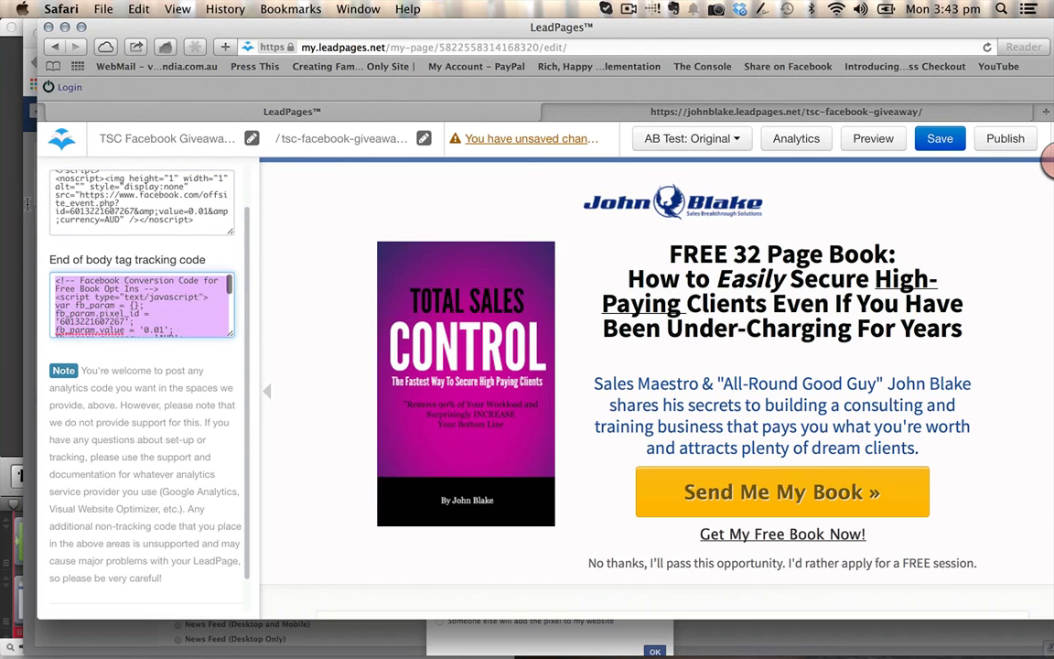
key("BackSpace")
scroll(92, 366, "down", 2)
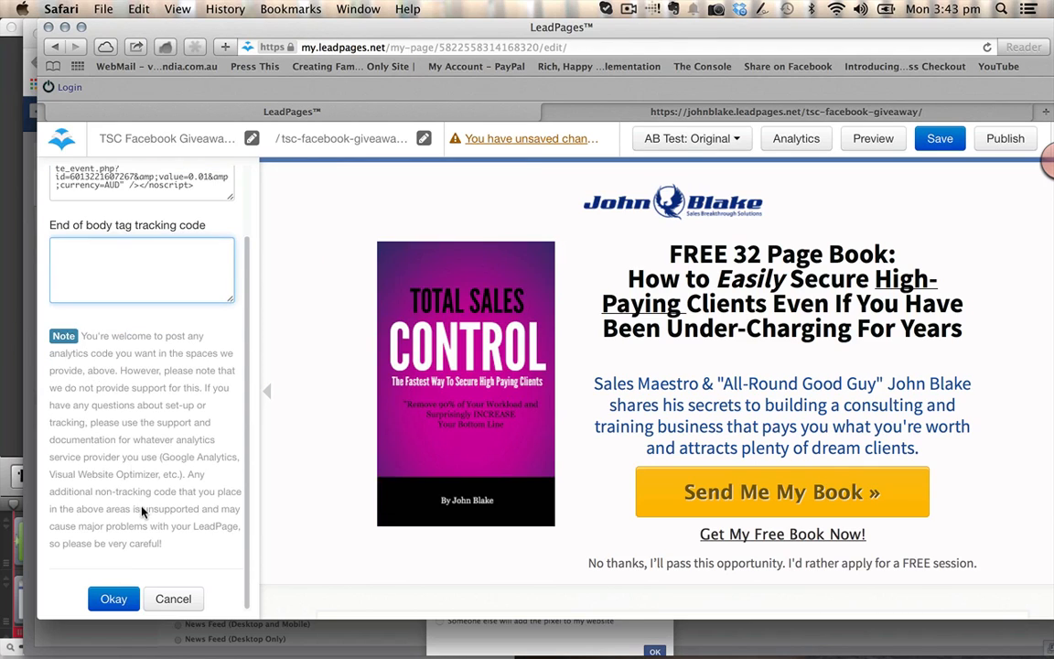
left_click(110, 597)
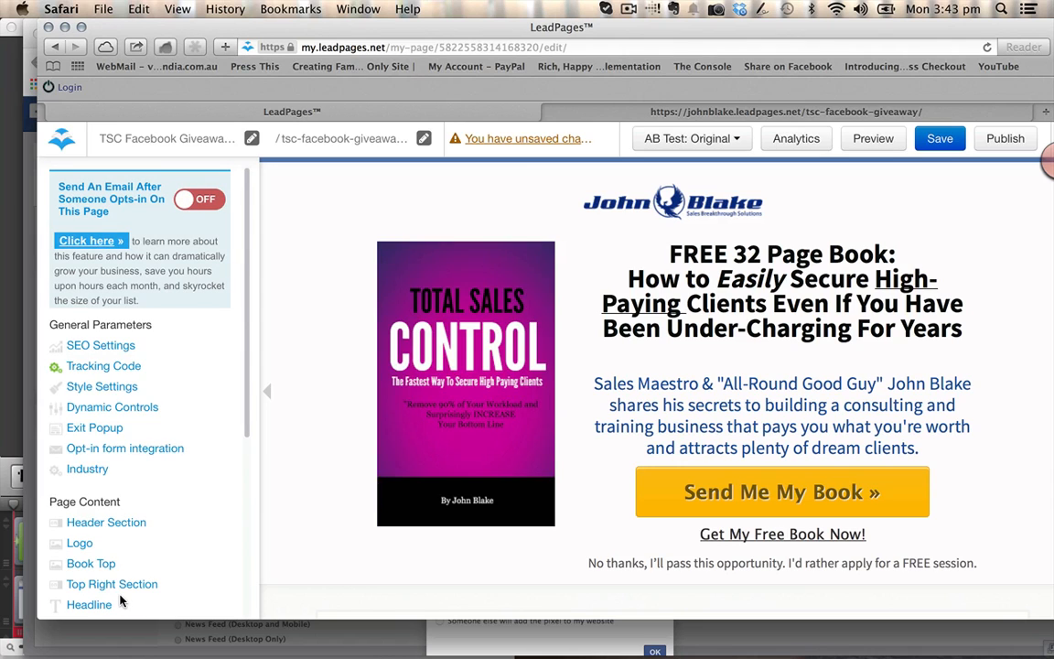
Save the edited TSC Facebook Giveaway page and publish it.
left_click(941, 141)
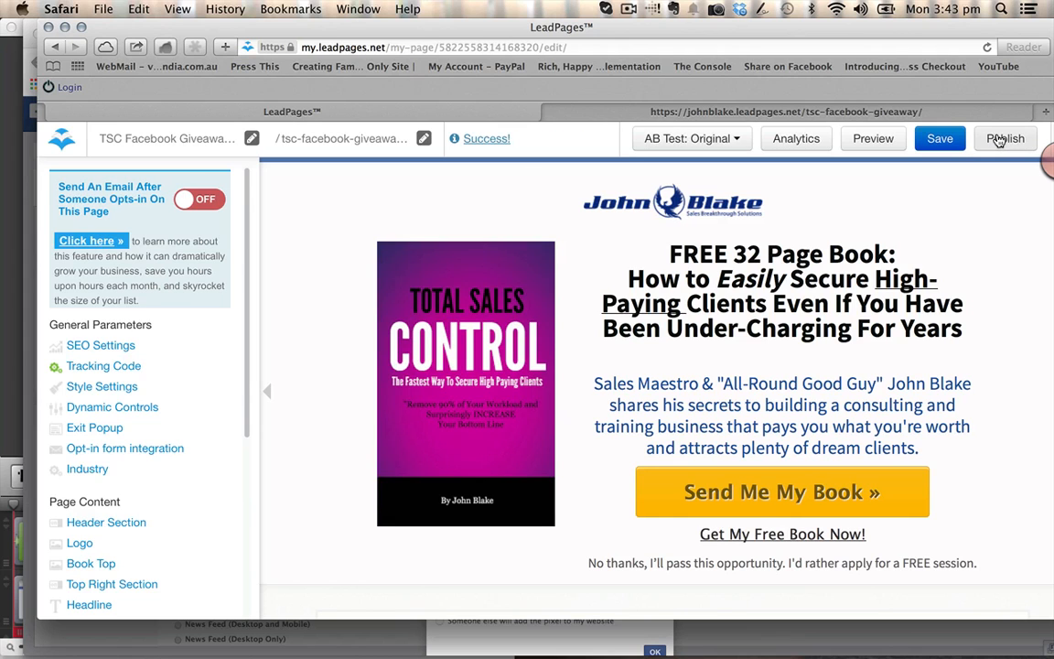
left_click(1004, 139)
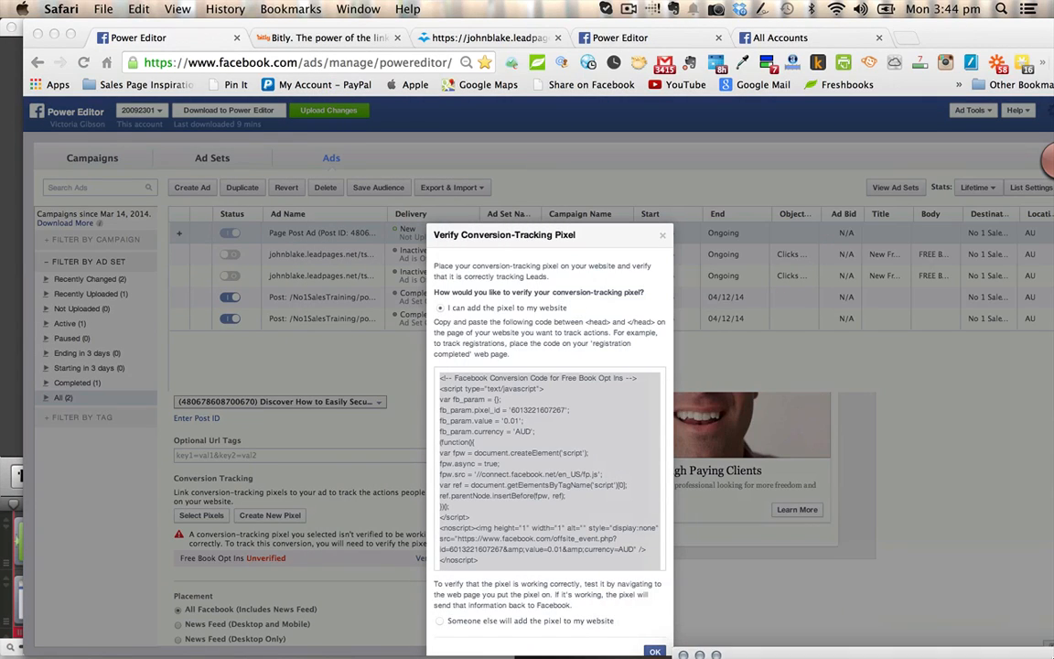
Switch to Power Editor in Chrome, accept the pixel verification dialog, and review the verification and placement options of the page post ad.
left_click(653, 652)
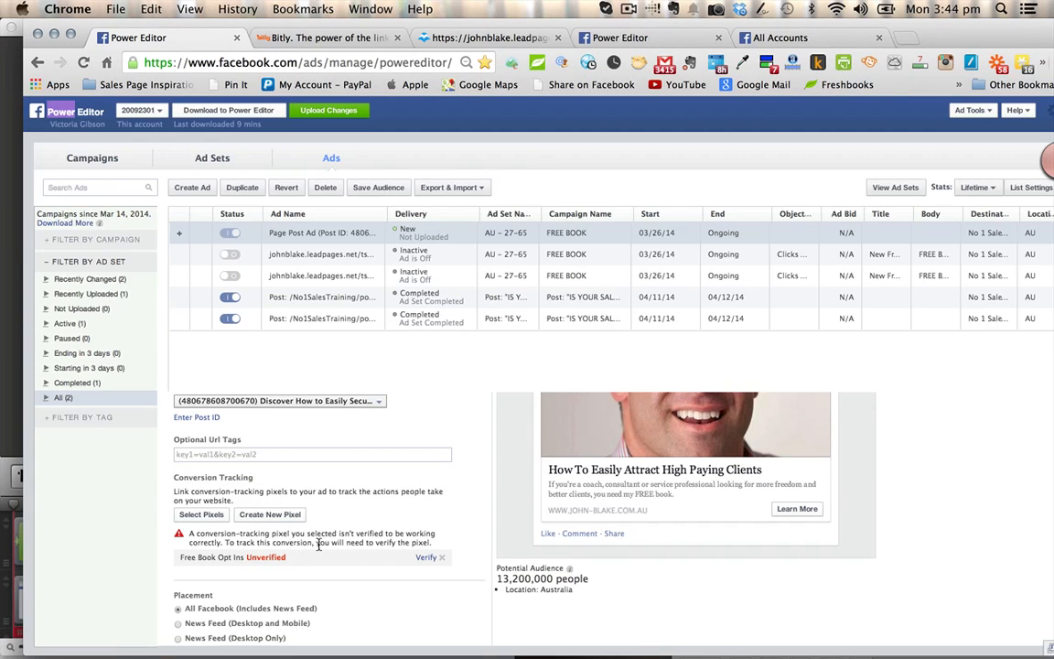
left_click(427, 559)
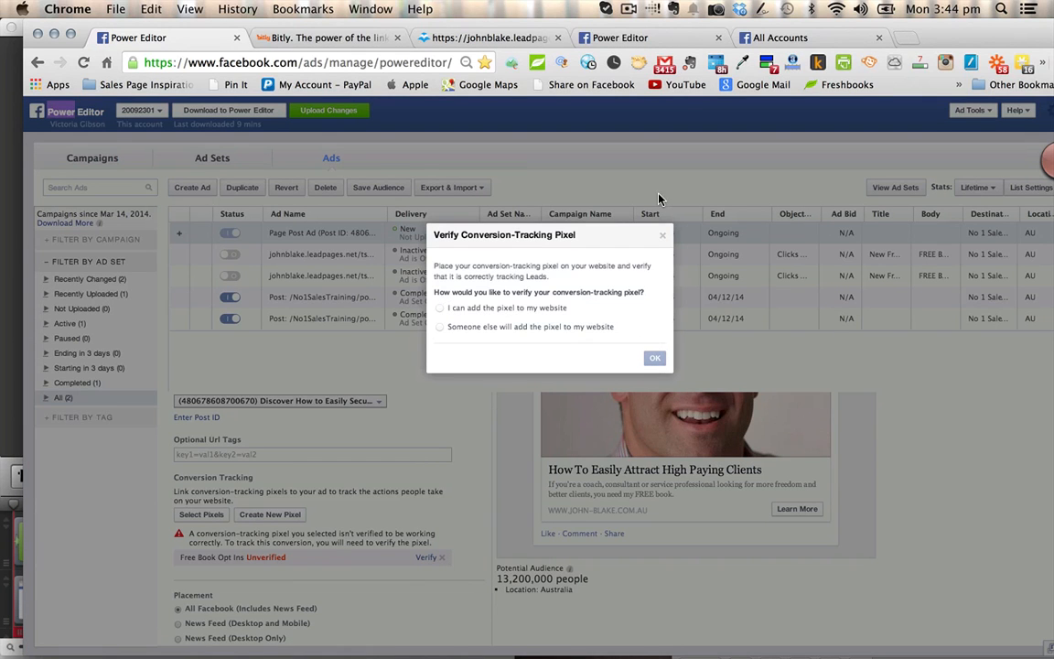
left_click(660, 239)
scroll(402, 485, "down", 3)
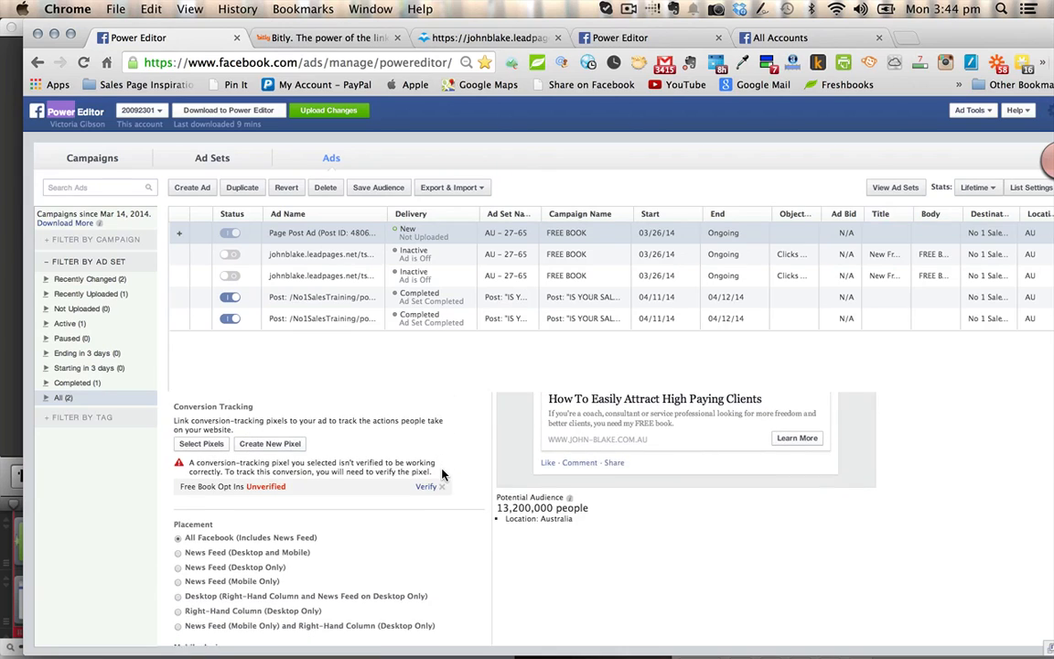
scroll(317, 458, "down", 1)
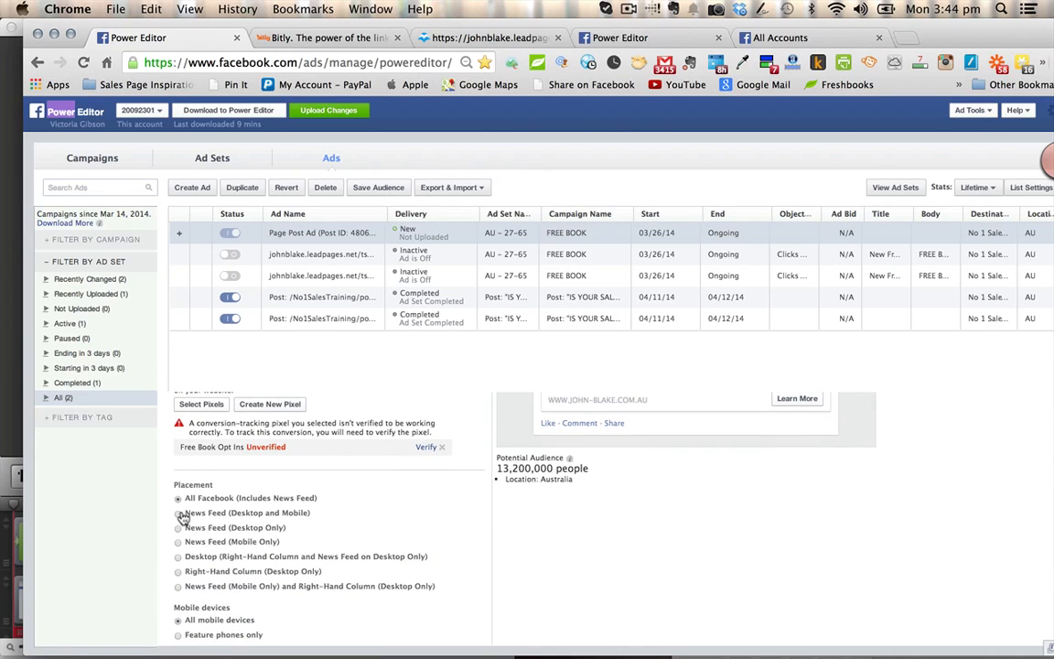
scroll(376, 441, "up", 5)
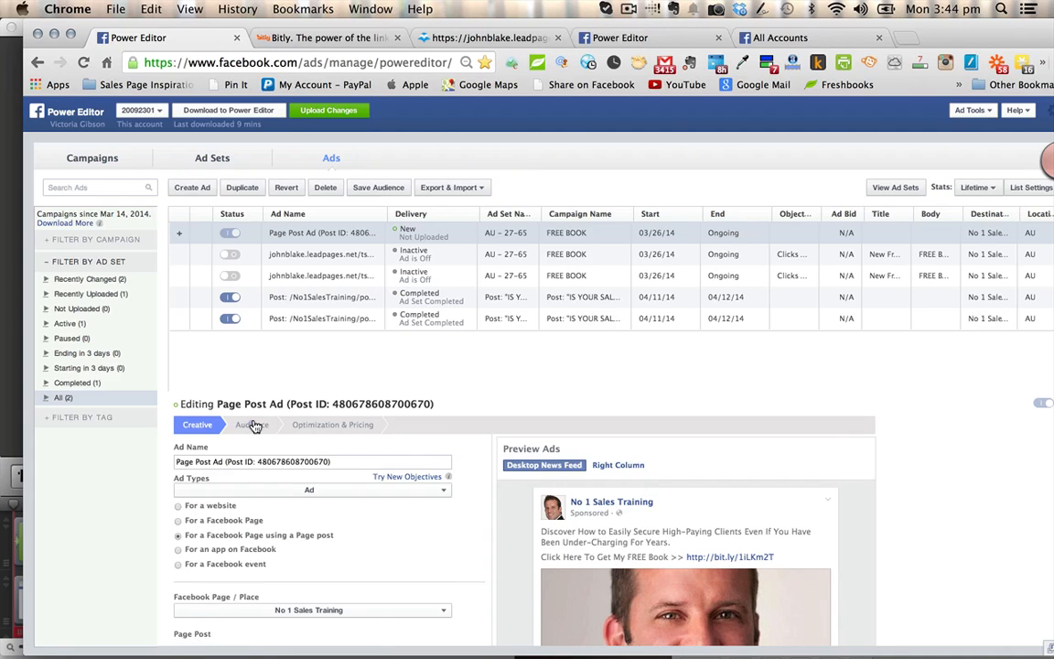
Open the page post ad's audience settings and set the target age range to 30–55.
left_click(255, 426)
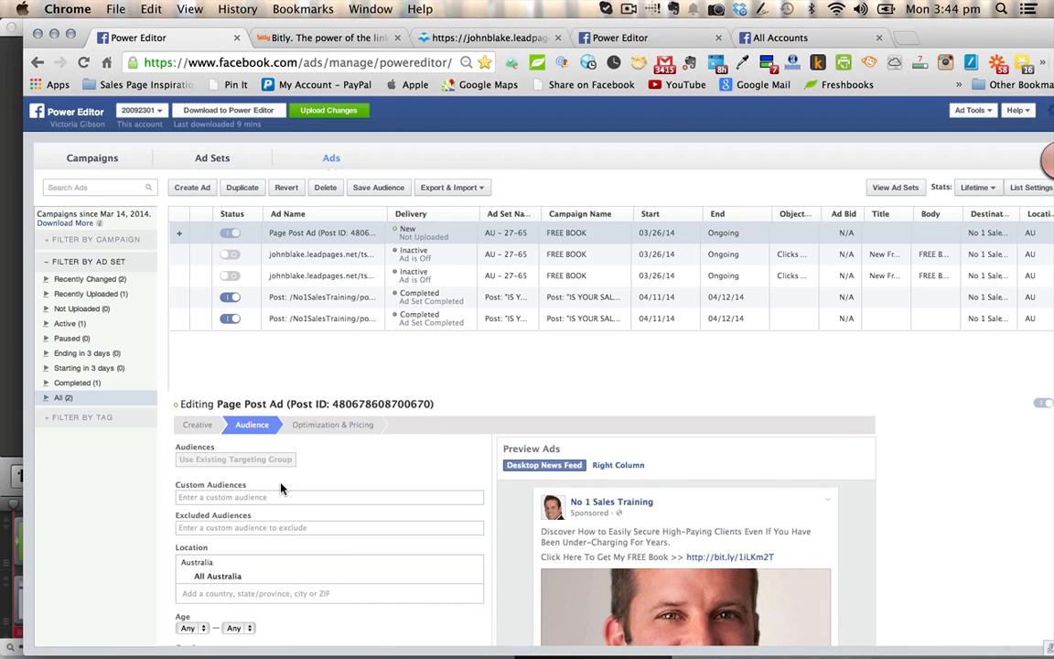
scroll(274, 490, "down", 2)
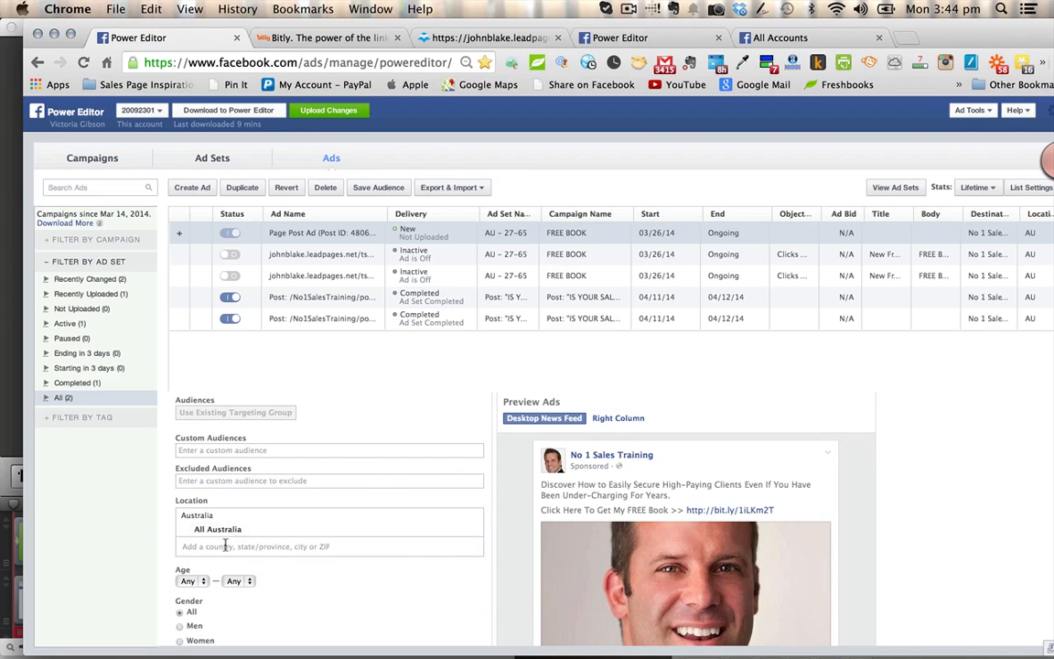
left_click(201, 584)
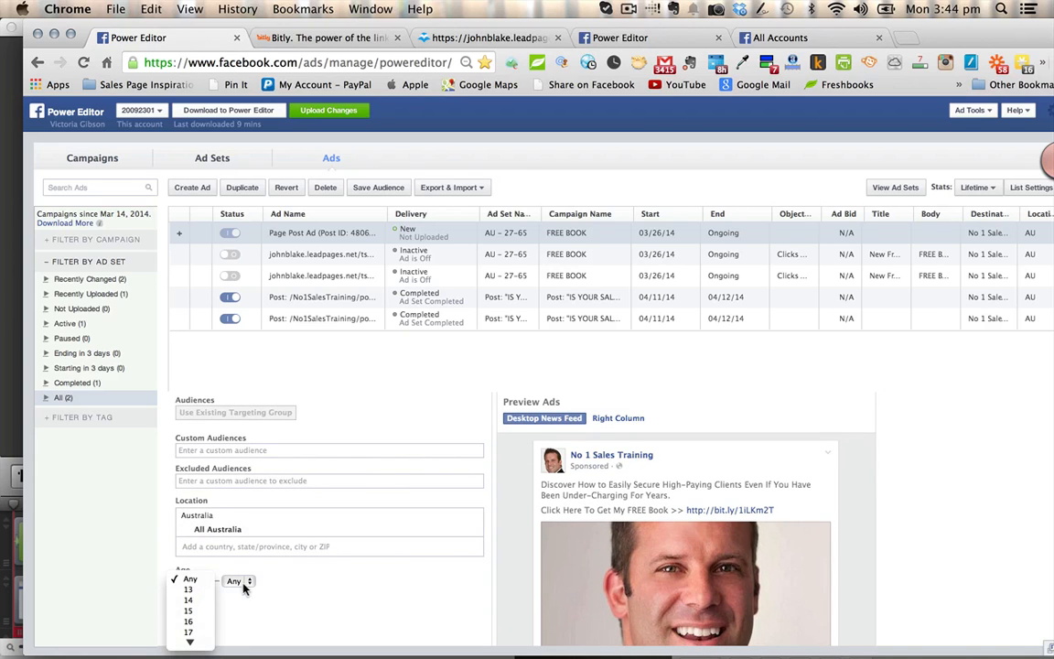
scroll(209, 611, "down", 3)
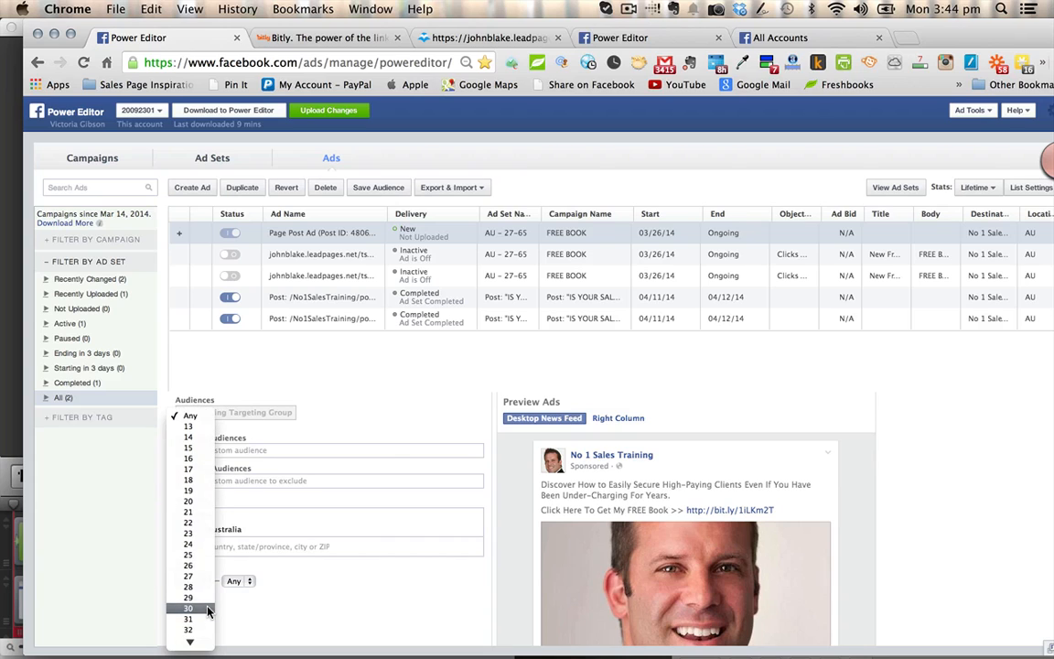
left_click(220, 593)
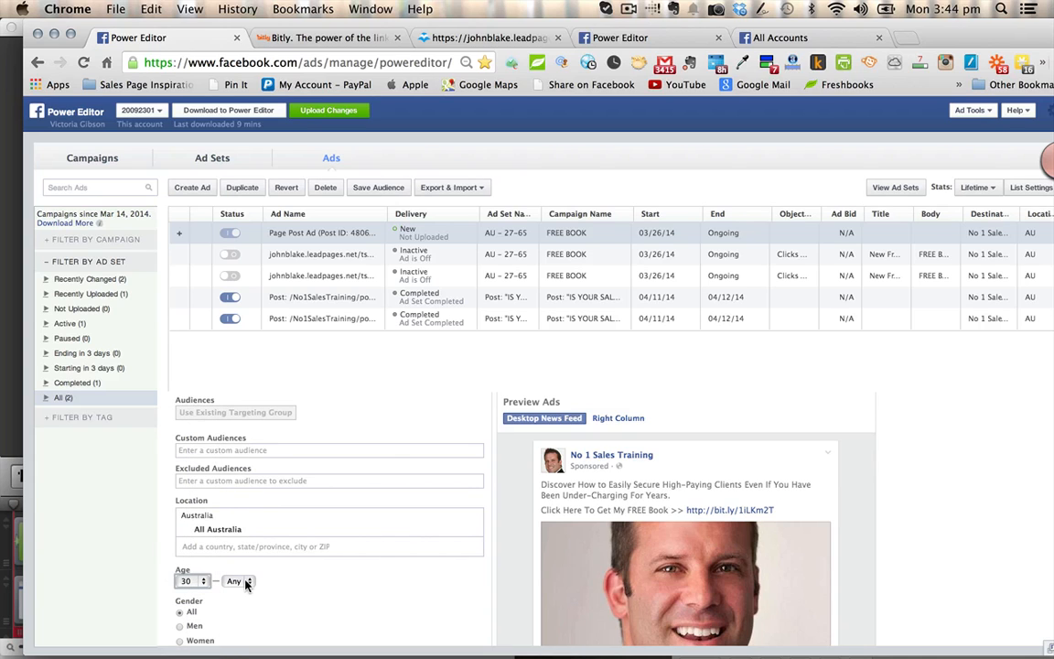
scroll(306, 571, "down", 2)
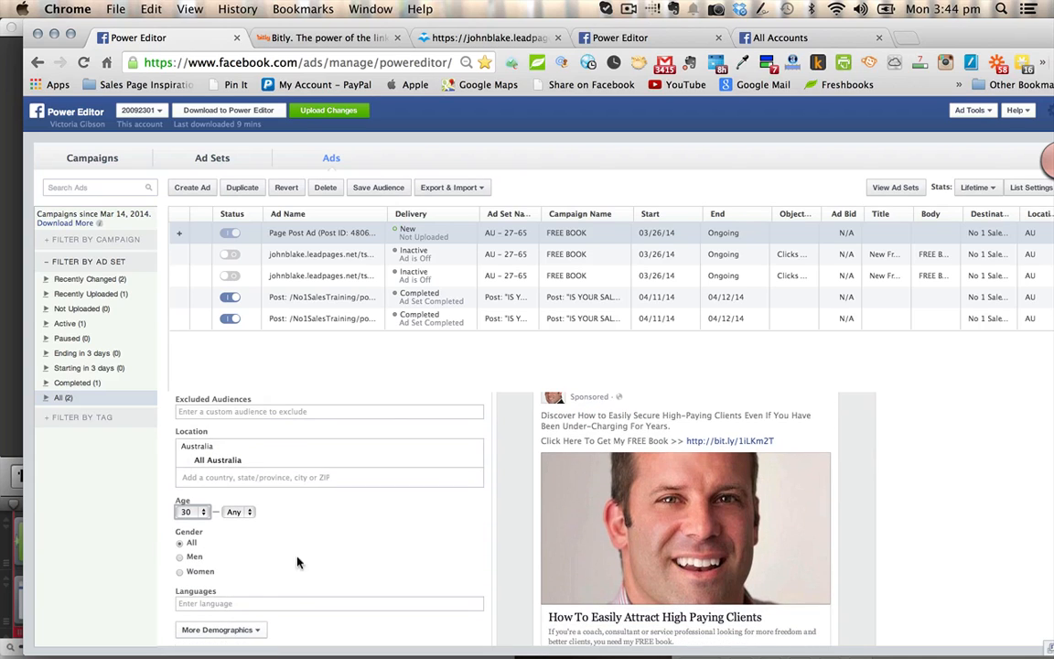
left_click(239, 511)
scroll(253, 558, "down", 5)
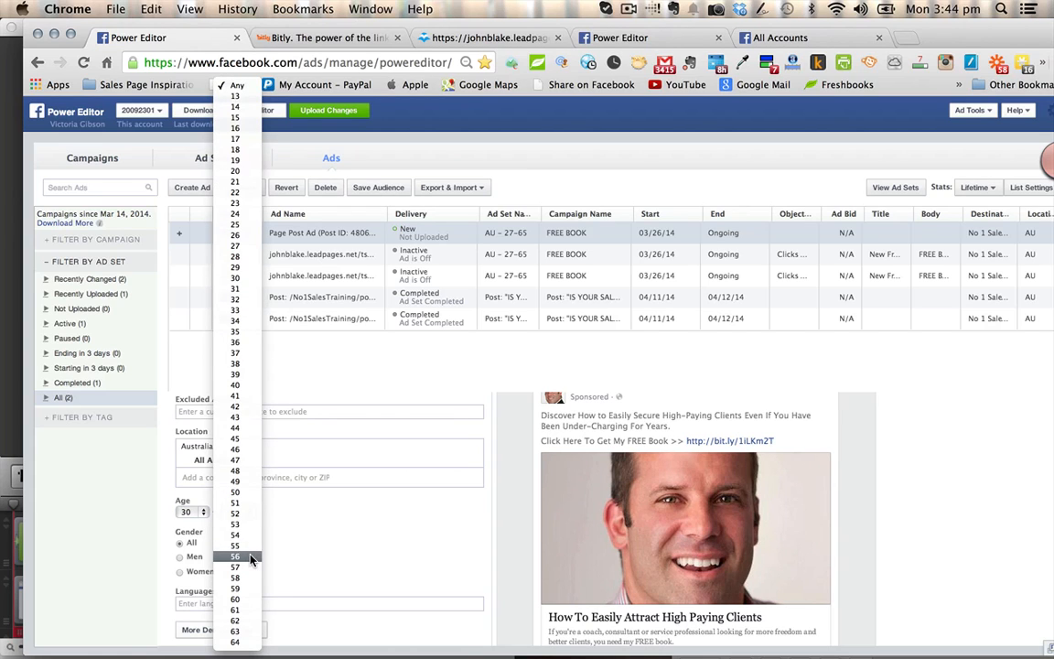
left_click(253, 548)
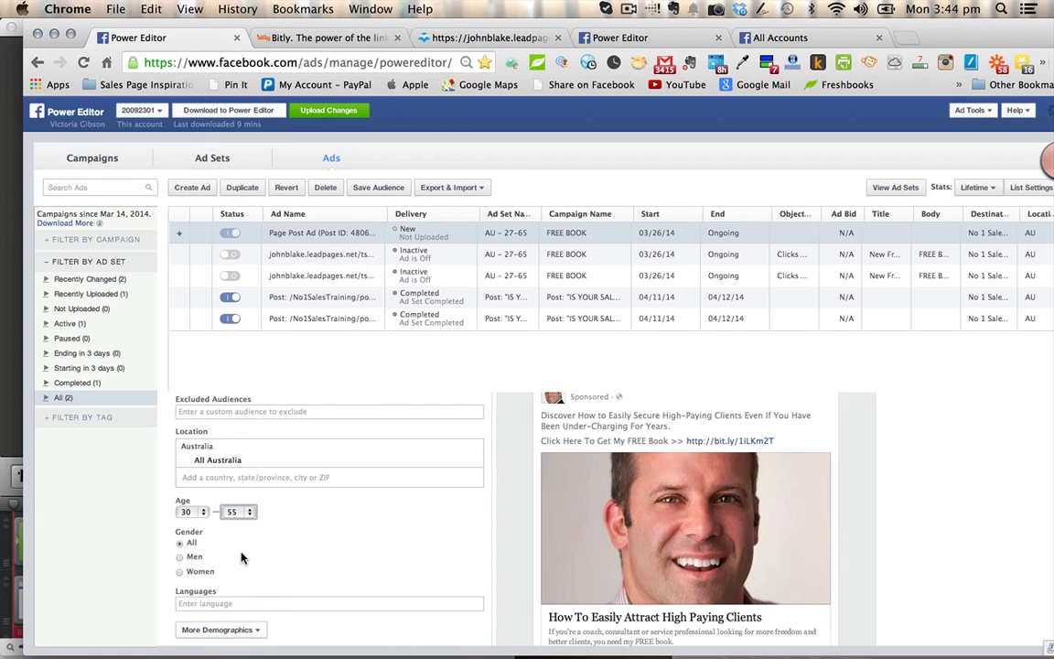
Add Brian Tracy and Zig Ziglar as targeted interests for the ad's audience.
scroll(247, 549, "down", 2)
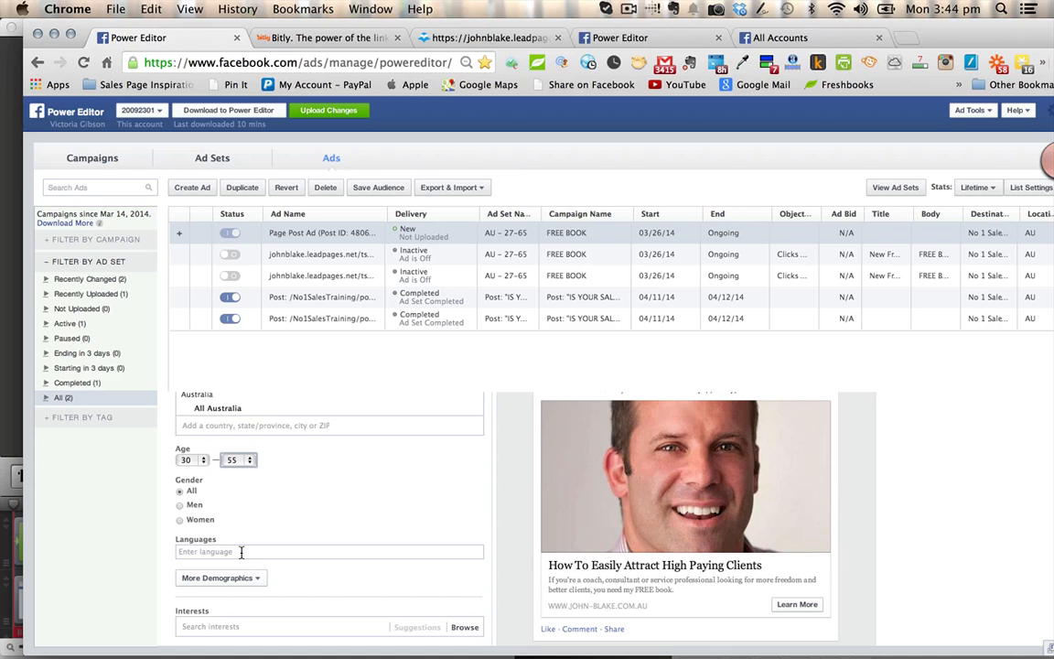
scroll(241, 552, "down", 3)
left_click(238, 549)
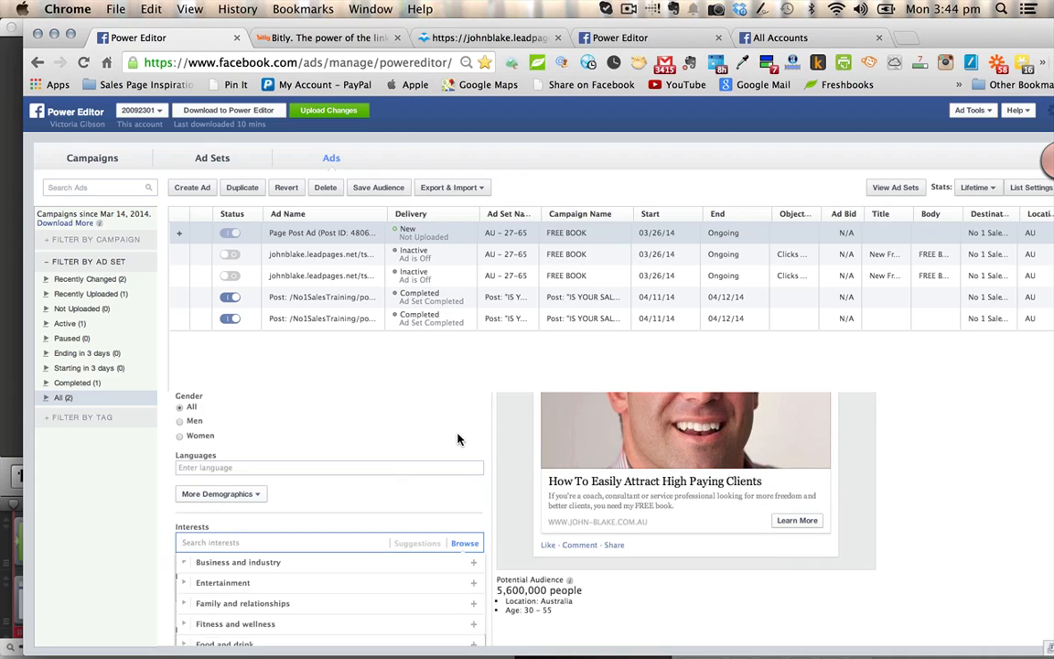
scroll(458, 438, "down", 3)
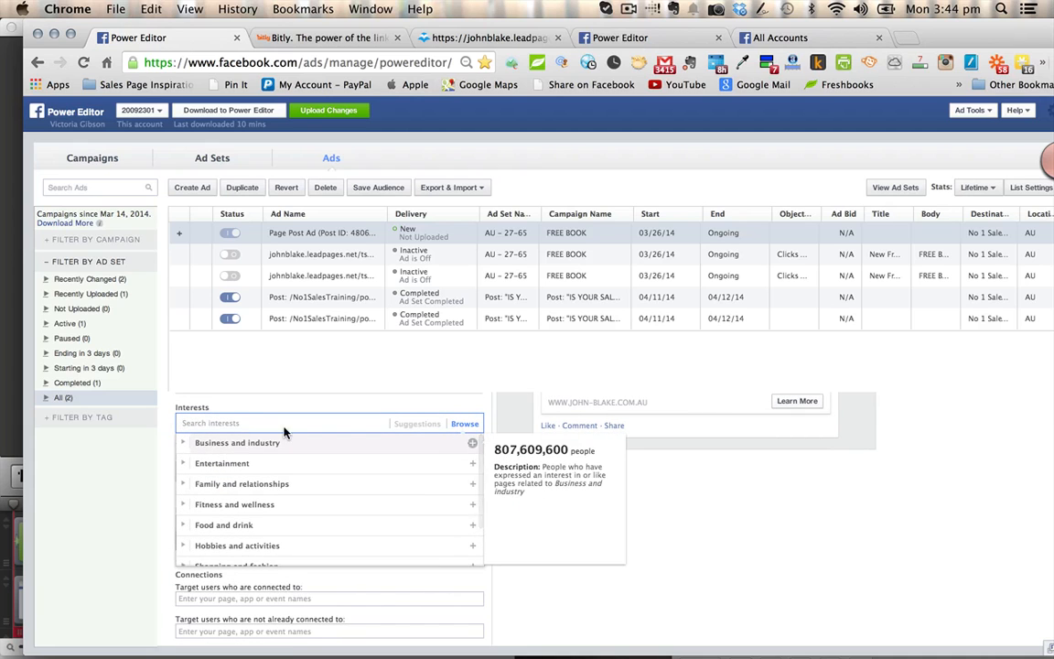
scroll(693, 504, "up", 2)
scroll(693, 505, "up", 5)
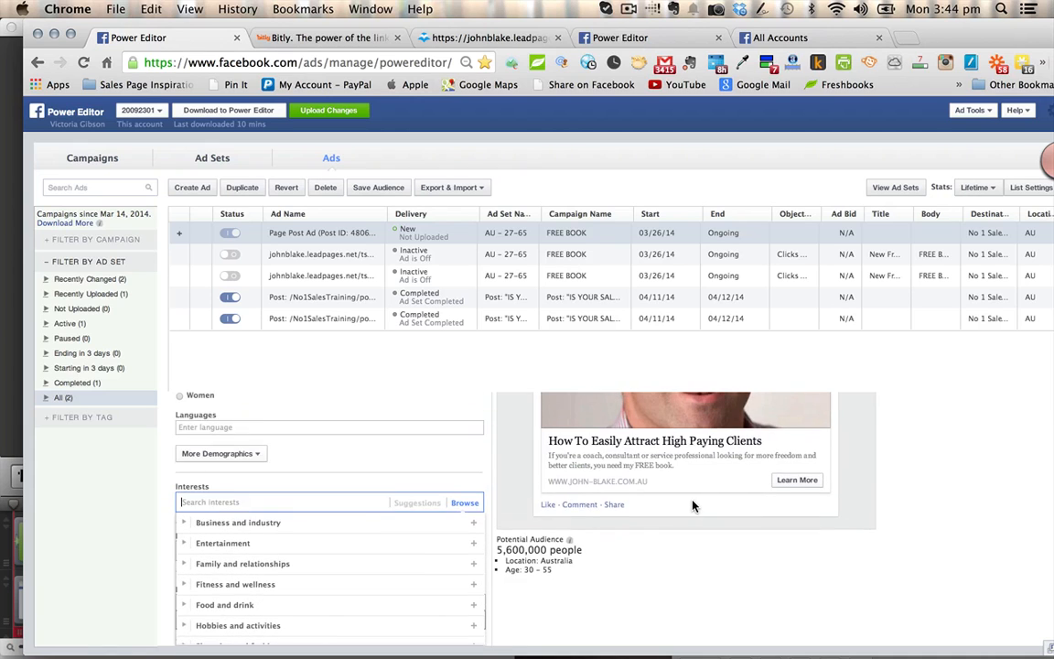
scroll(692, 504, "up", 3)
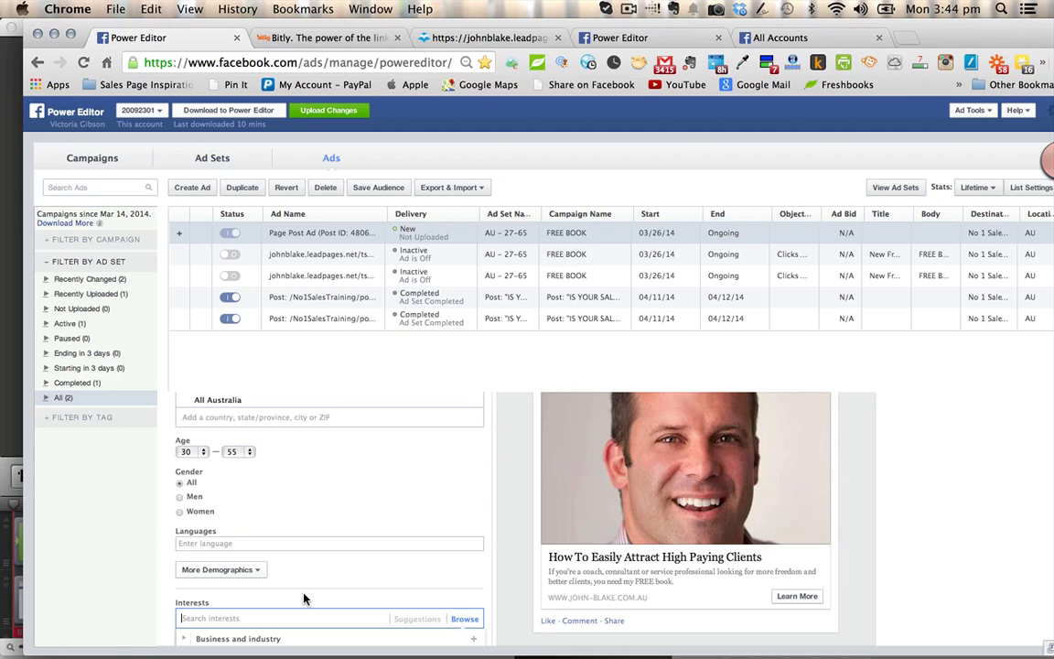
type("Brian Tracy")
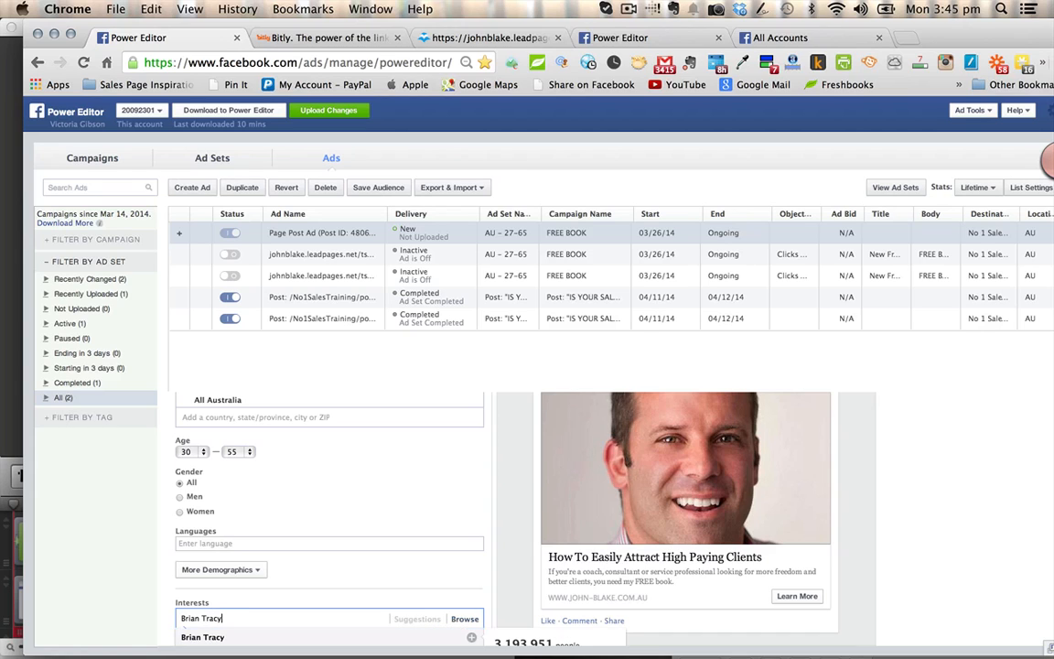
left_click(304, 638)
type("Zig Ziglar")
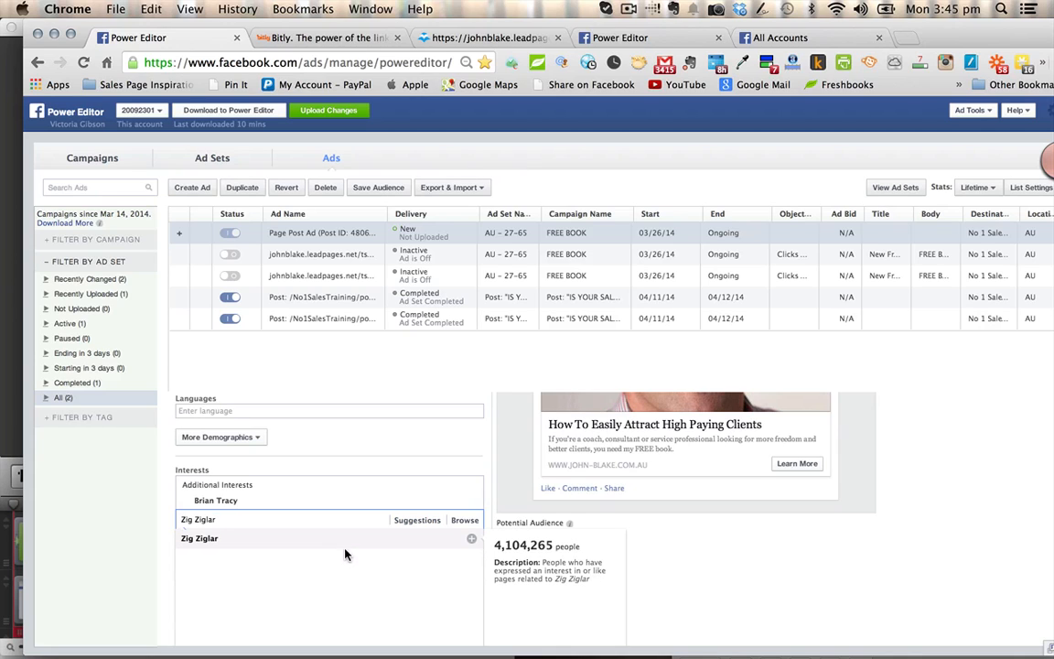
left_click(344, 547)
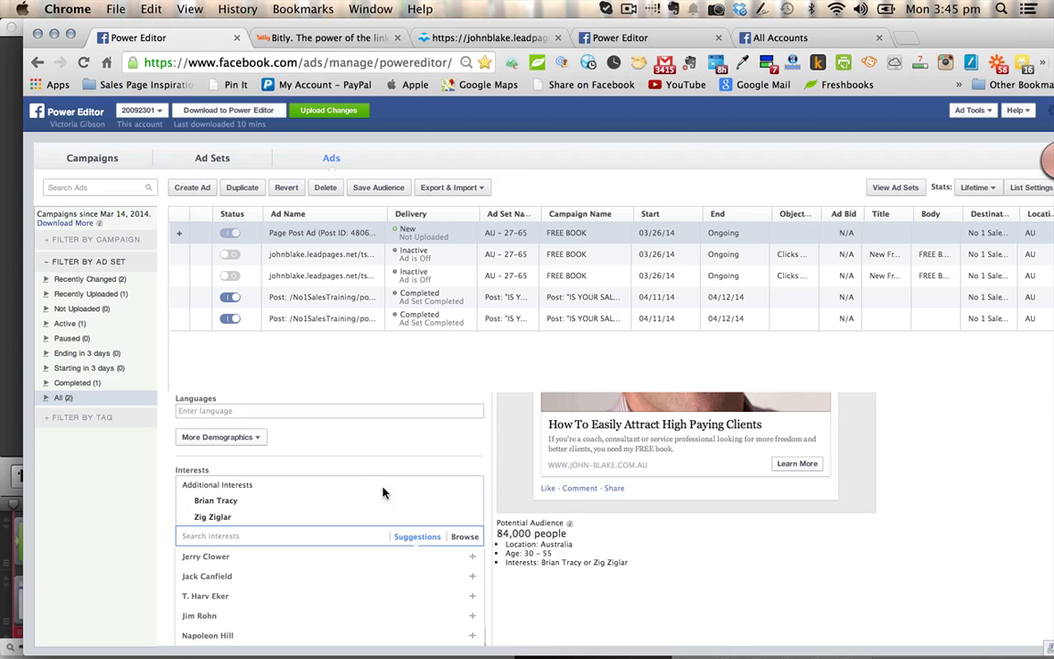
Add New Zealand to the audience's target locations alongside Australia.
scroll(363, 479, "up", 3)
scroll(363, 479, "up", 1)
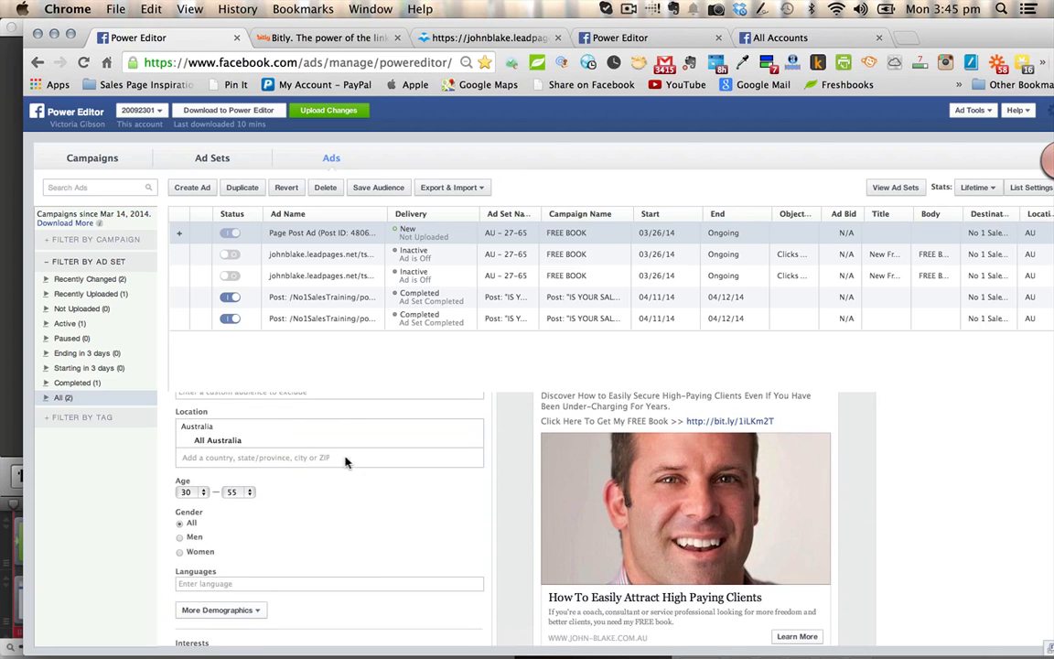
left_click(226, 458)
type("New")
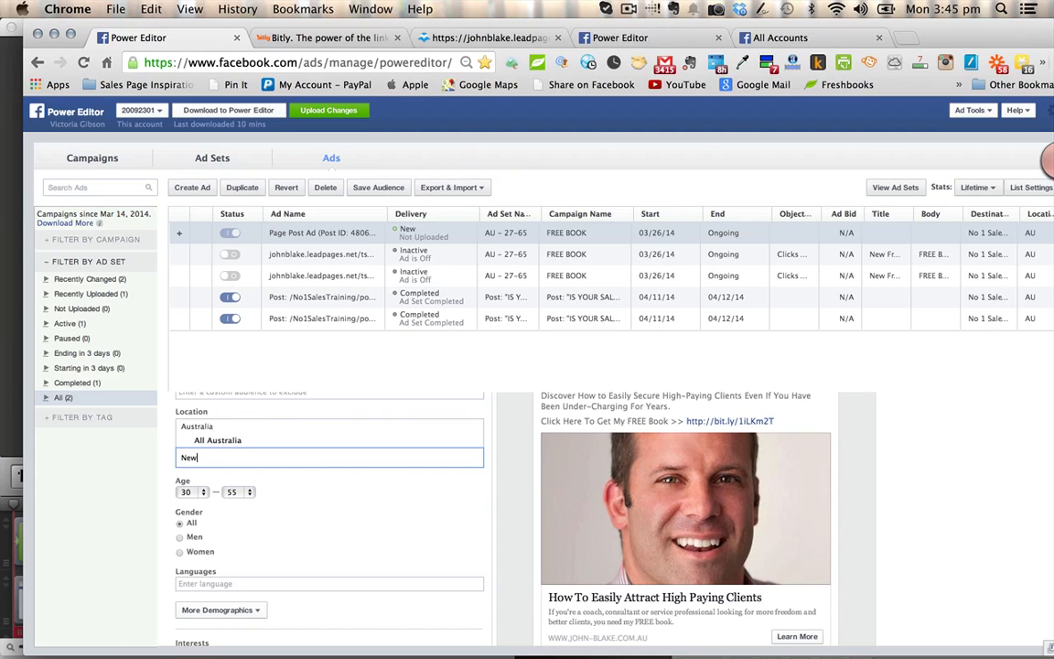
type(" Zealand")
key("Return")
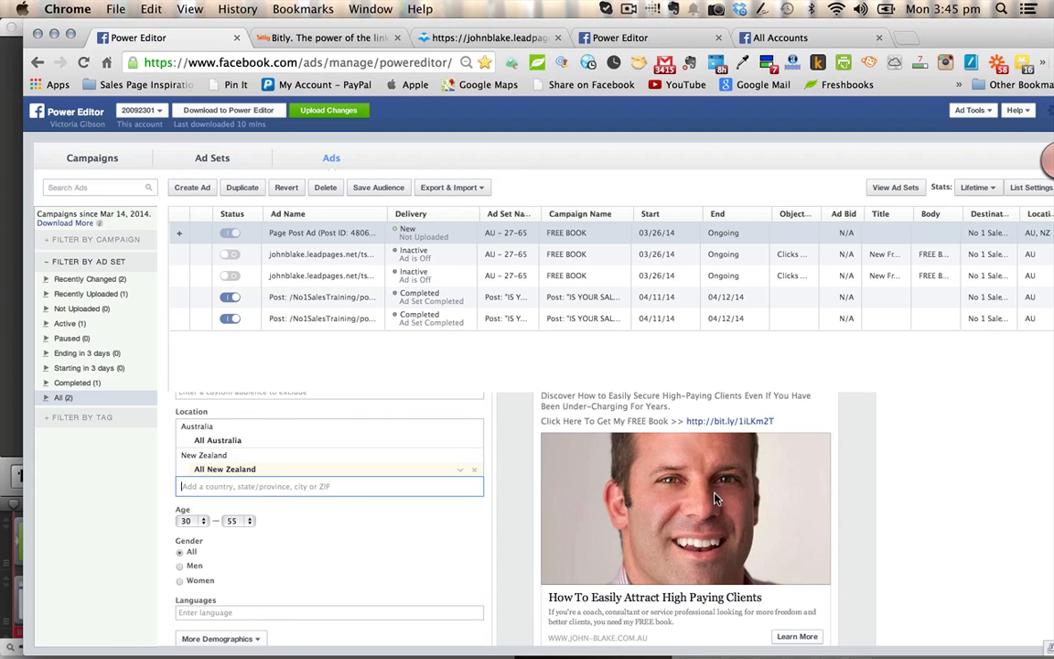
Search the interests for T. Harv and add T. Harv Eker to the audience's targeted interests.
scroll(882, 509, "down", 3)
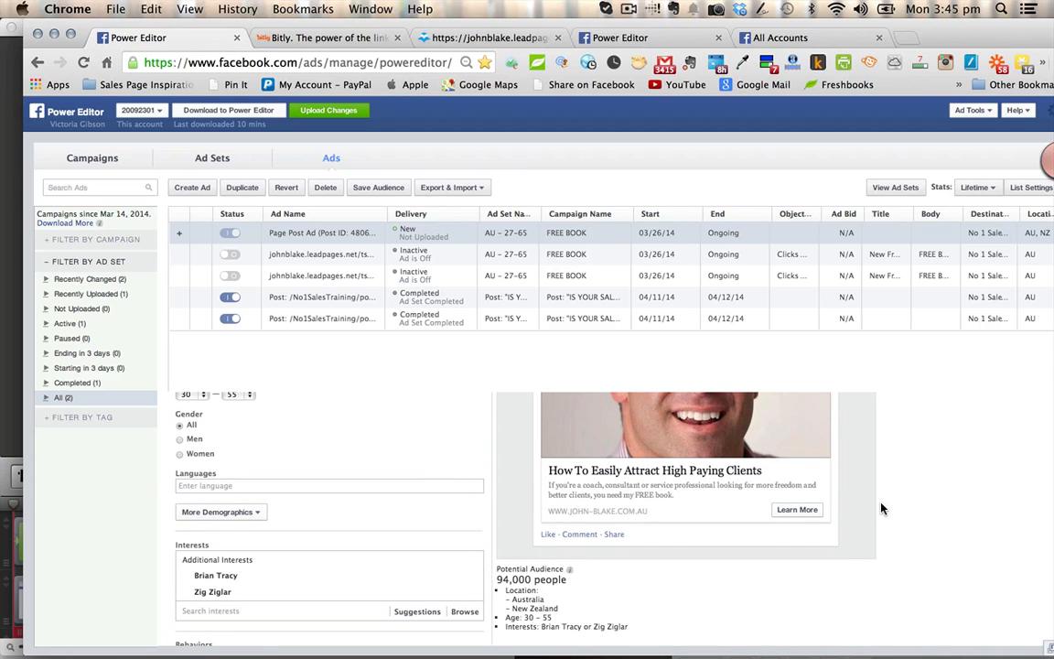
scroll(420, 511, "down", 2)
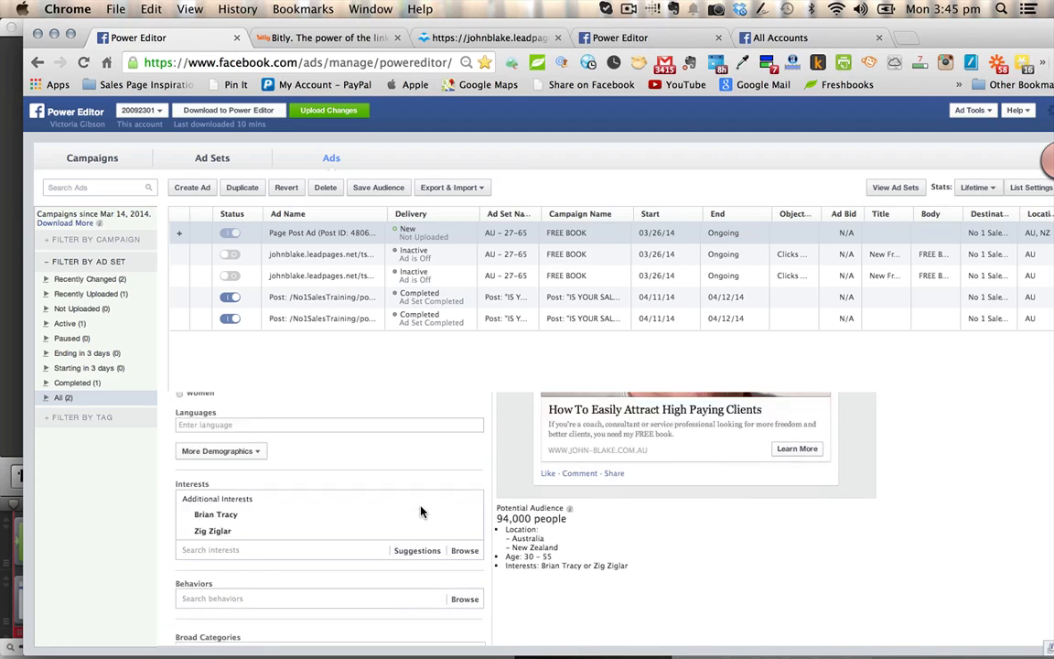
scroll(421, 511, "down", 1)
scroll(421, 512, "down", 2)
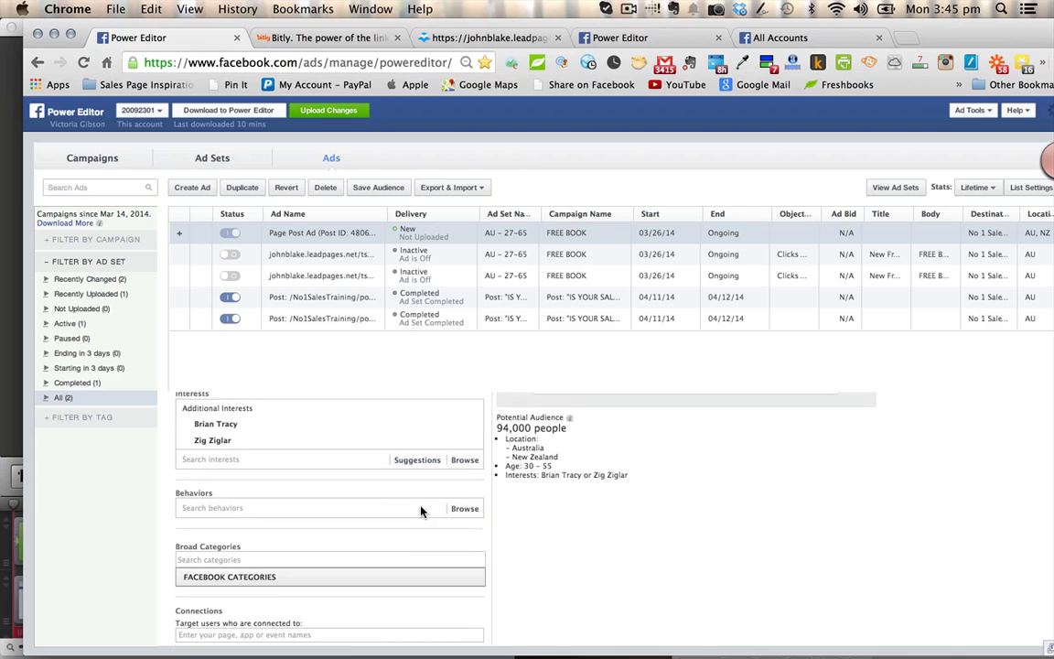
left_click(202, 477)
type("T")
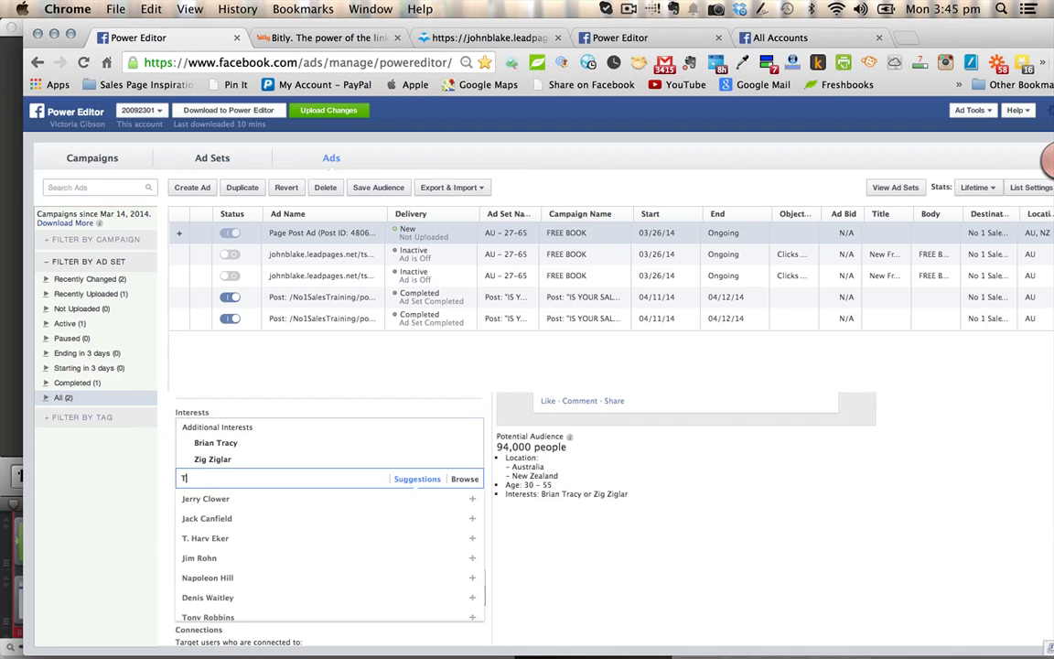
type(". Harv")
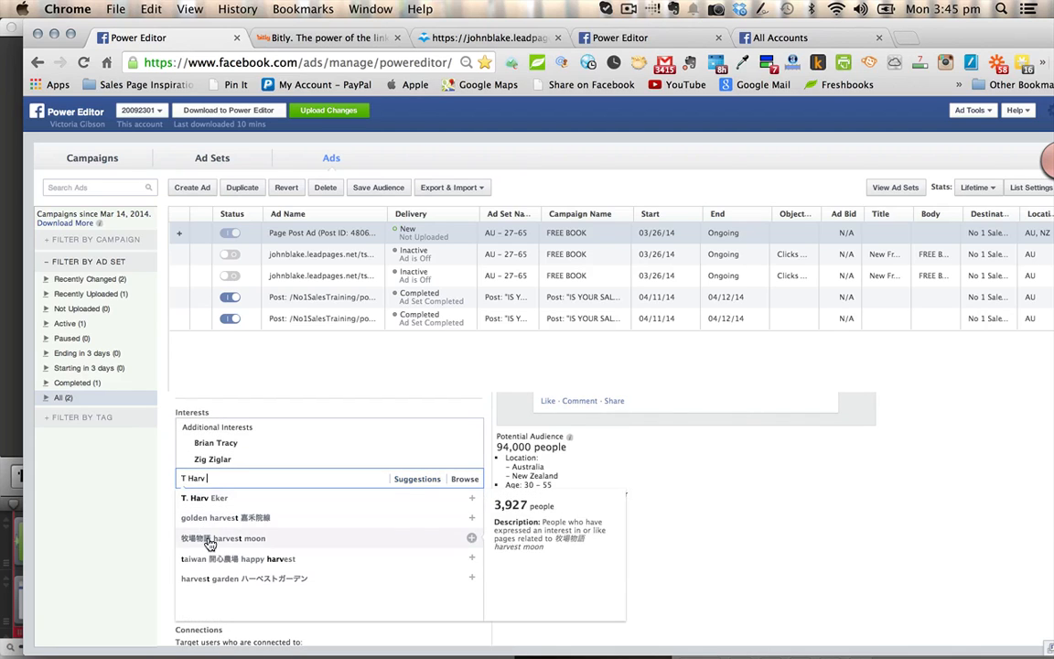
left_click(217, 496)
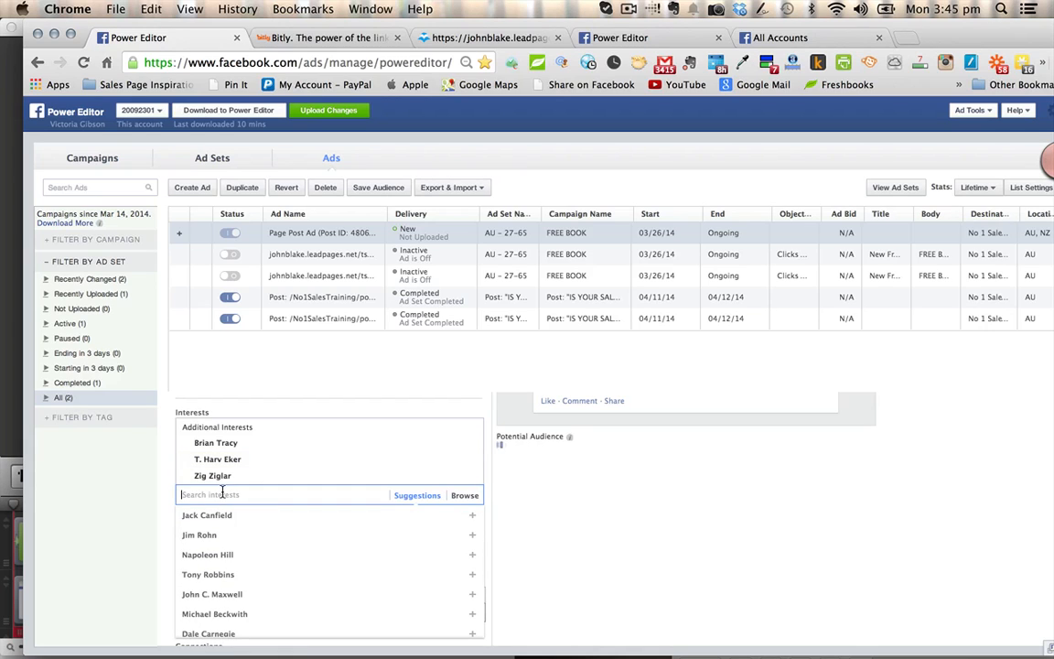
Add dale beaumont to the audience's targeted interests and close the suggestions list.
type("Dale Ca")
type("au")
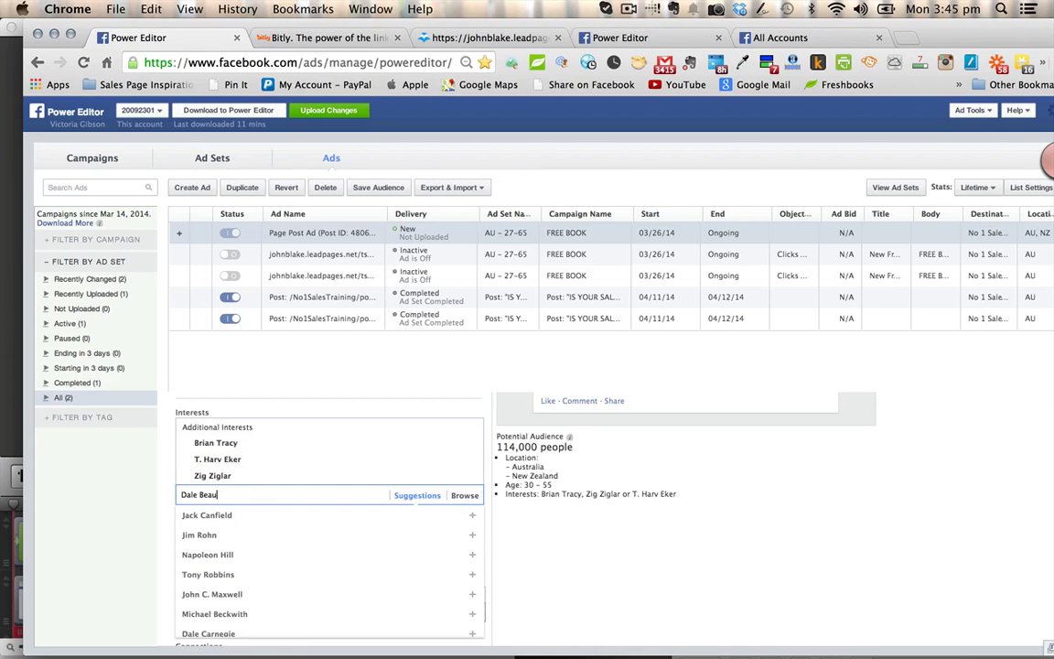
type("m ont")
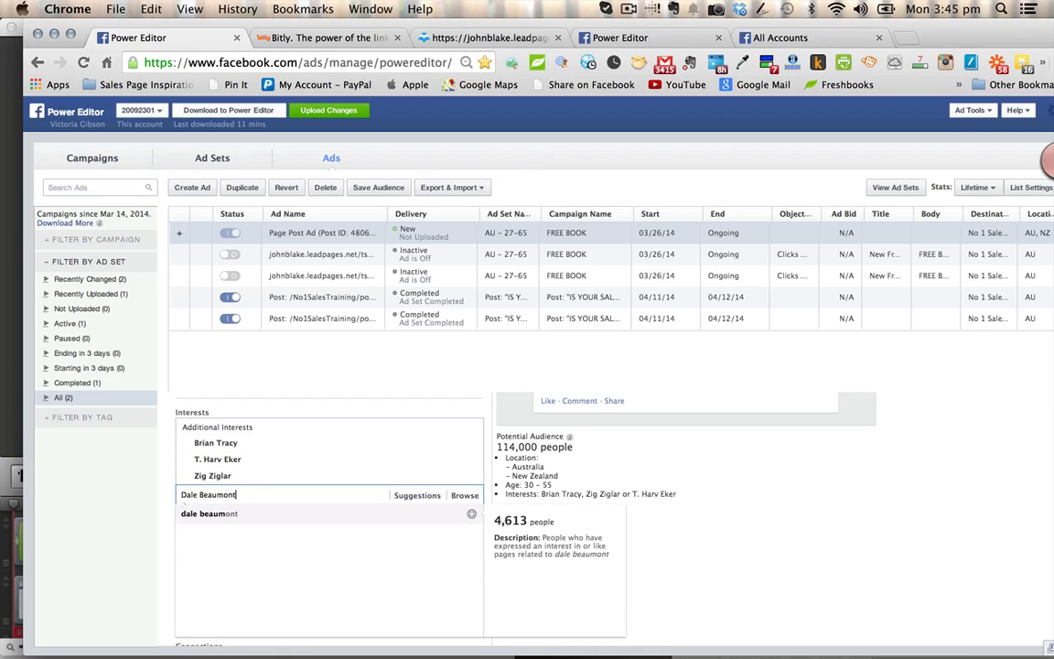
left_click(233, 513)
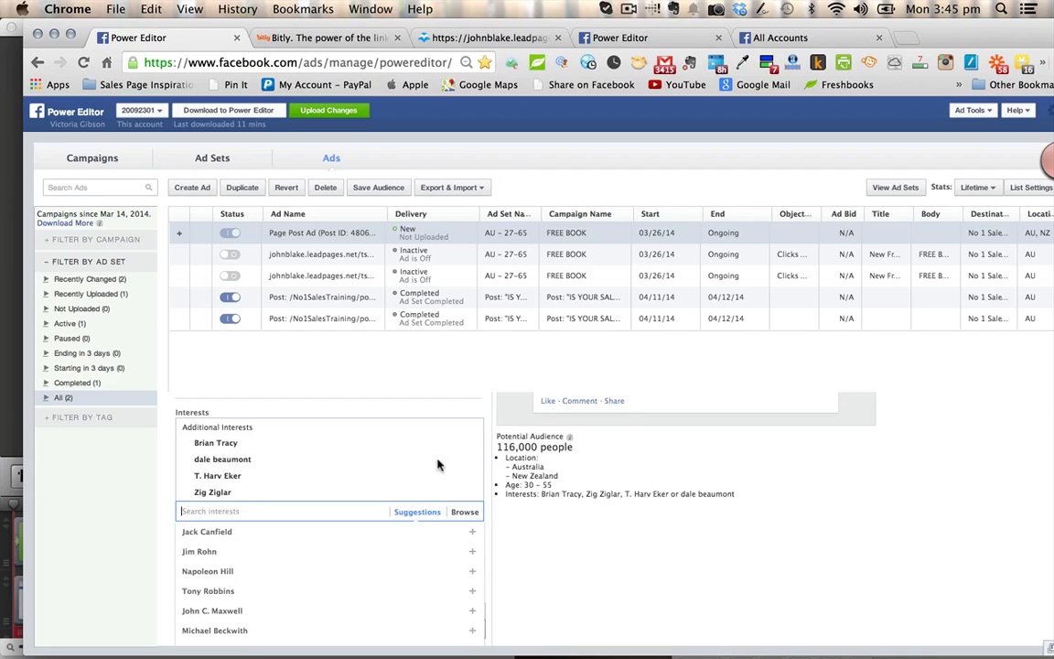
mouse_move(355, 441)
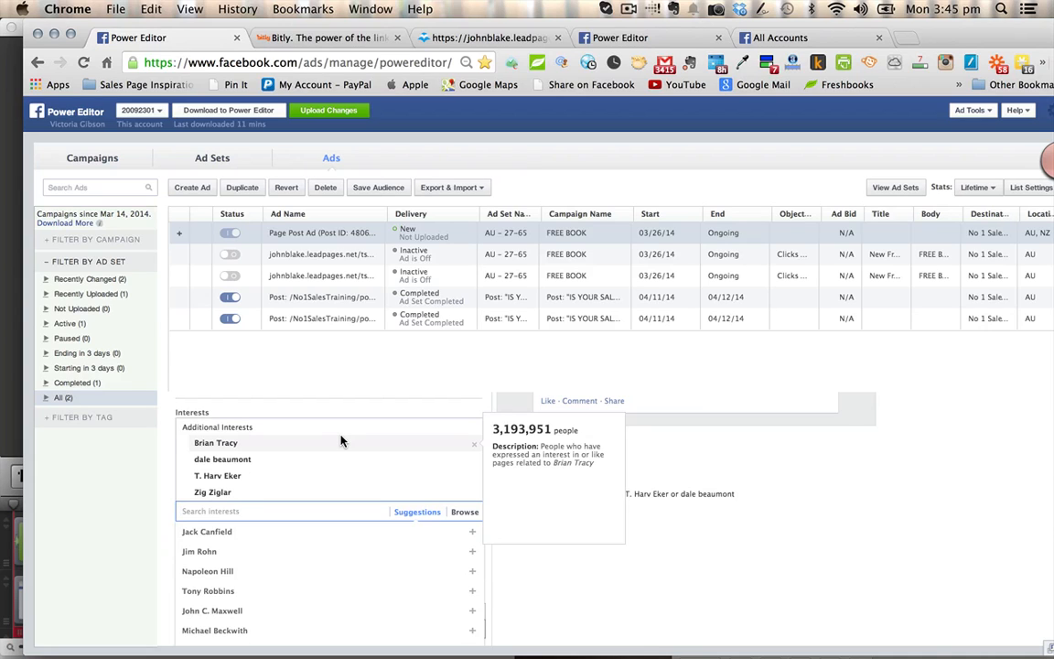
left_click(537, 600)
scroll(538, 600, "down", 1)
scroll(537, 600, "up", 5)
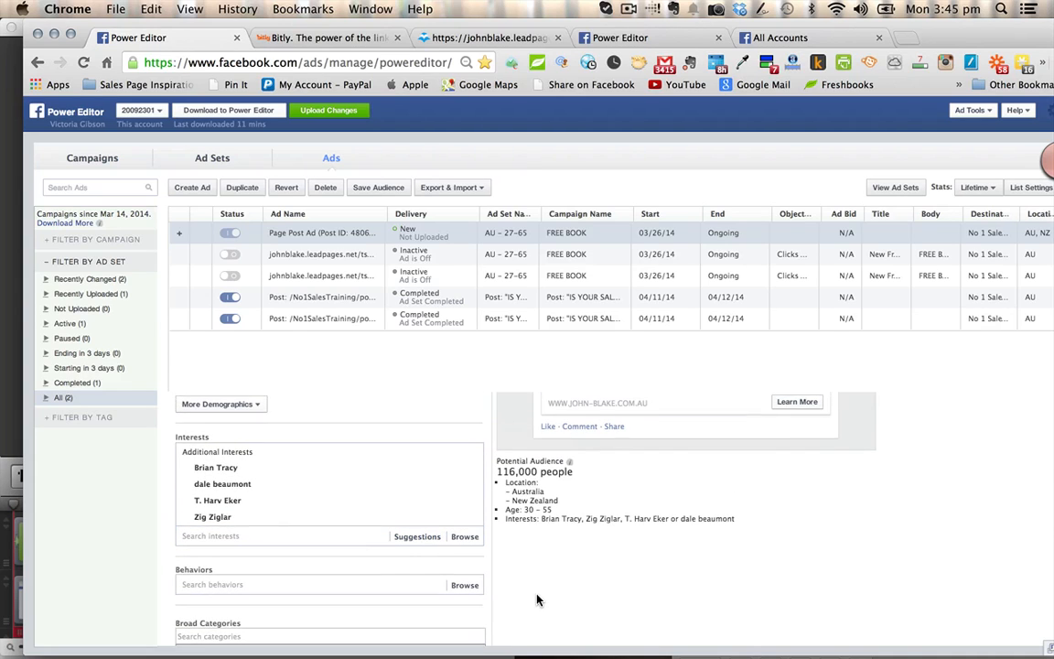
Review the ad's audience settings from location and age through interests, behaviors, broad categories and connections.
scroll(537, 600, "up", 5)
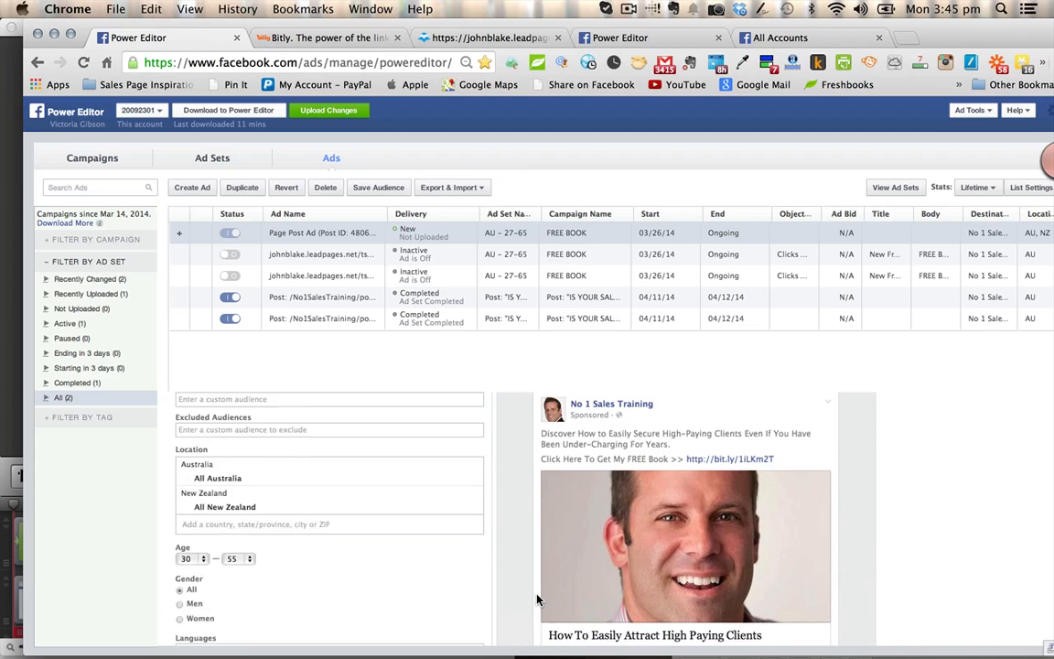
scroll(471, 561, "down", 5)
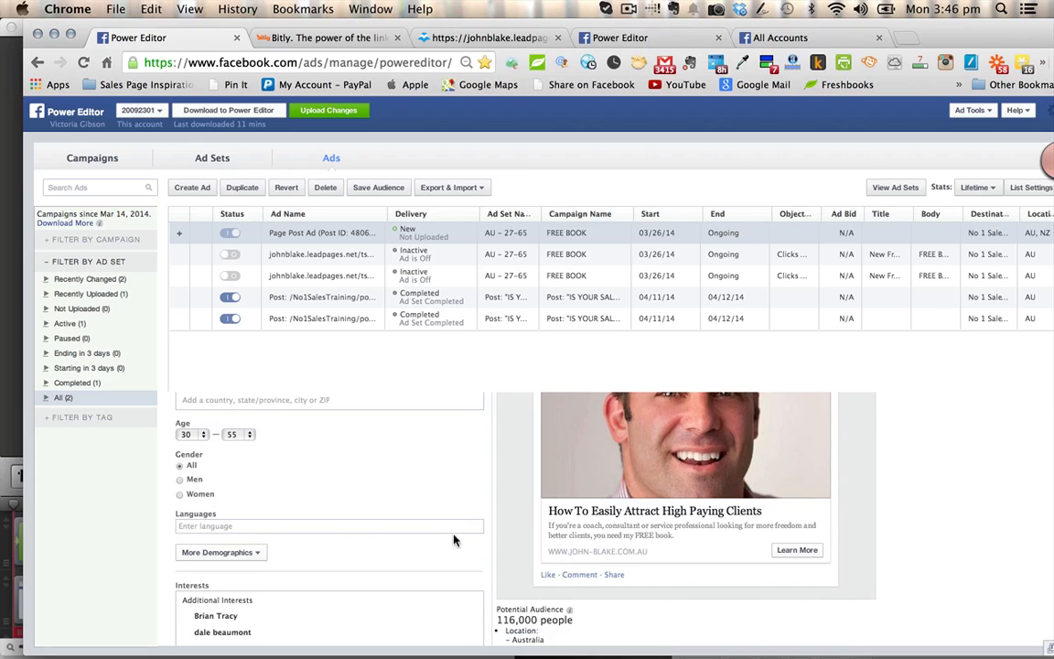
scroll(440, 561, "down", 5)
scroll(439, 561, "down", 3)
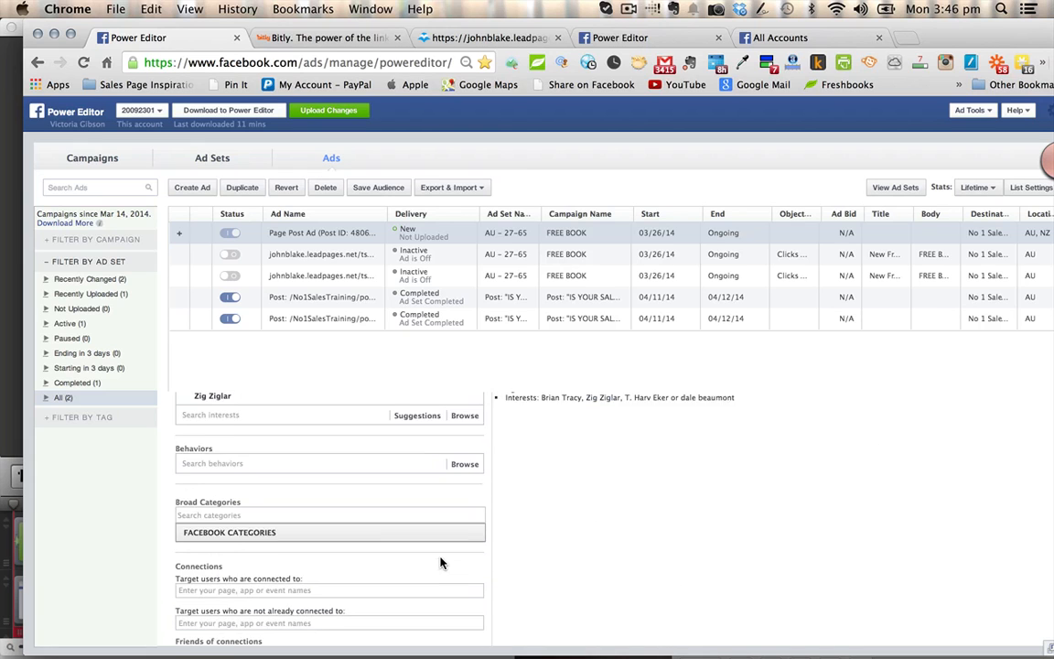
scroll(439, 562, "up", 3)
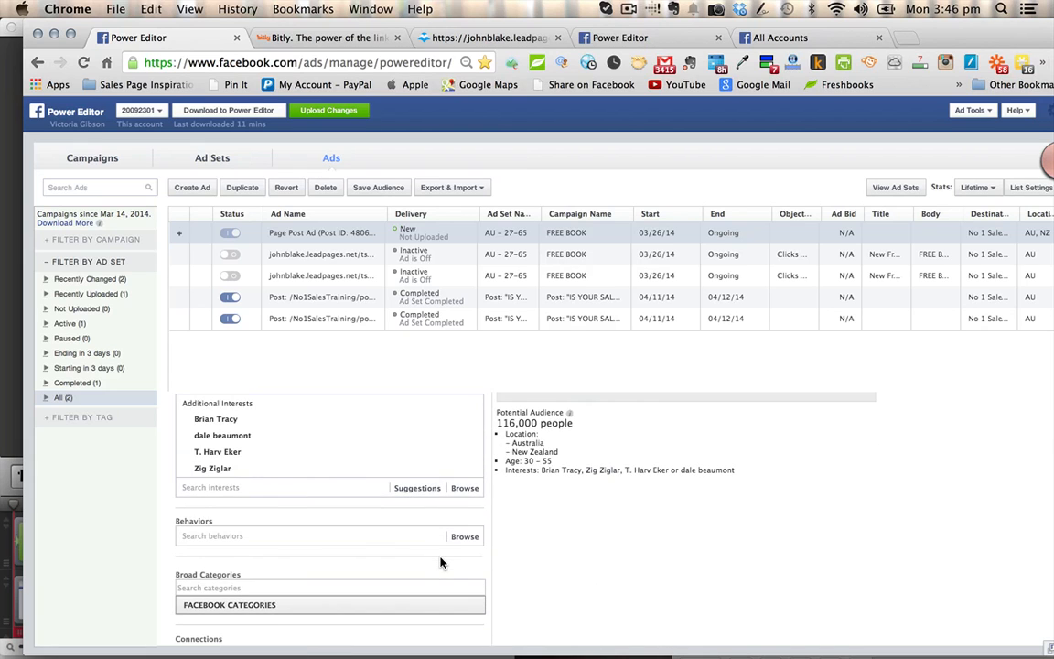
scroll(440, 562, "down", 7)
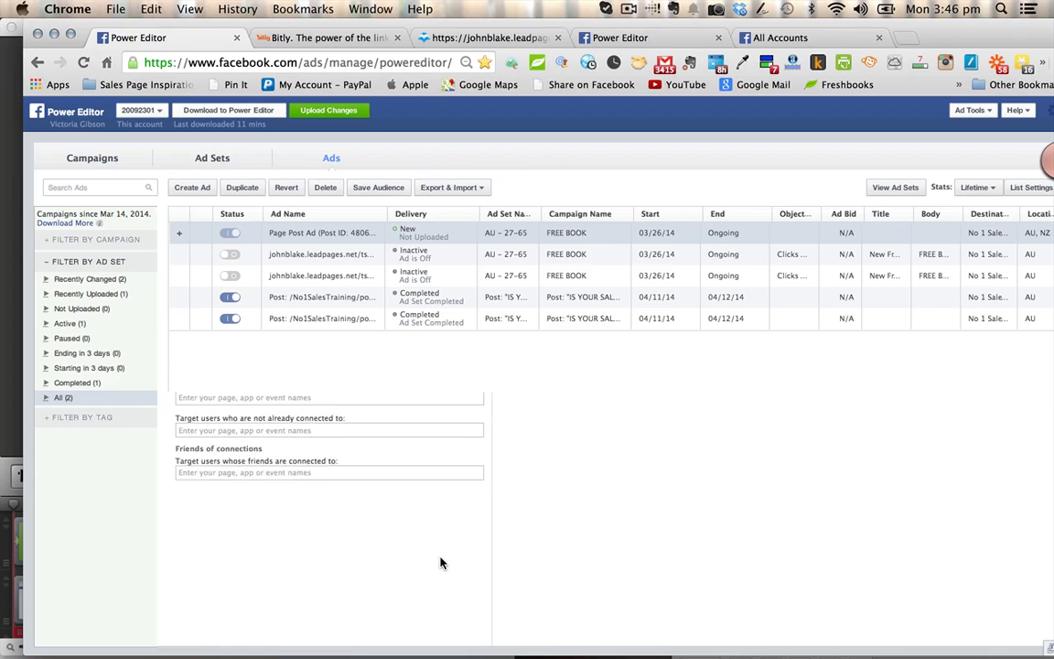
scroll(440, 562, "up", 12)
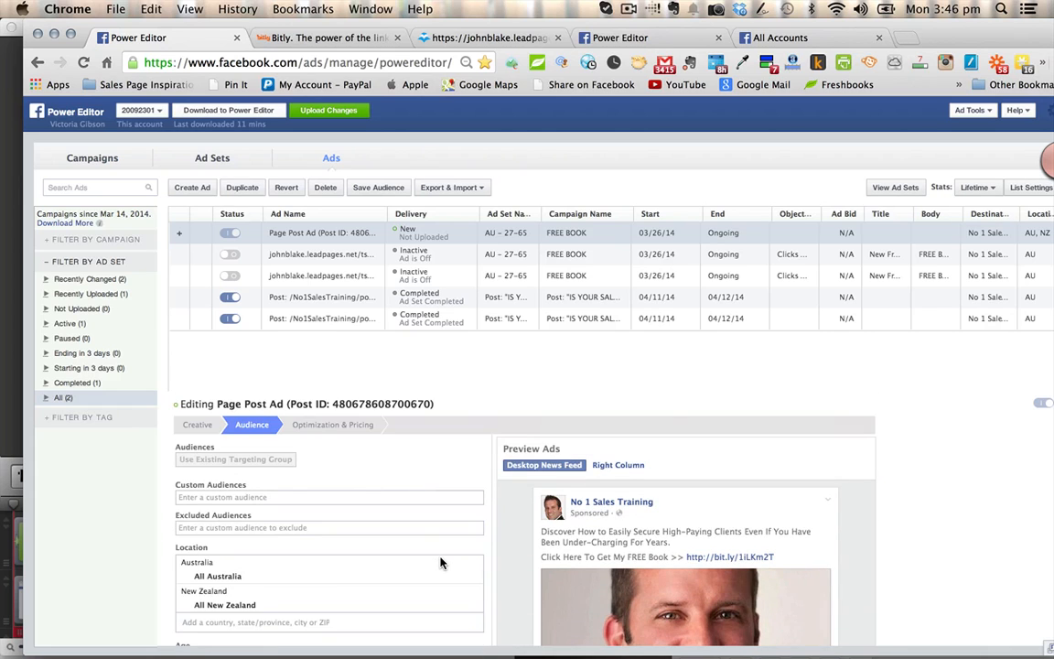
Switch the ad's pricing to CPC and set the maximum bid per click to 1.99 AUD.
left_click(326, 426)
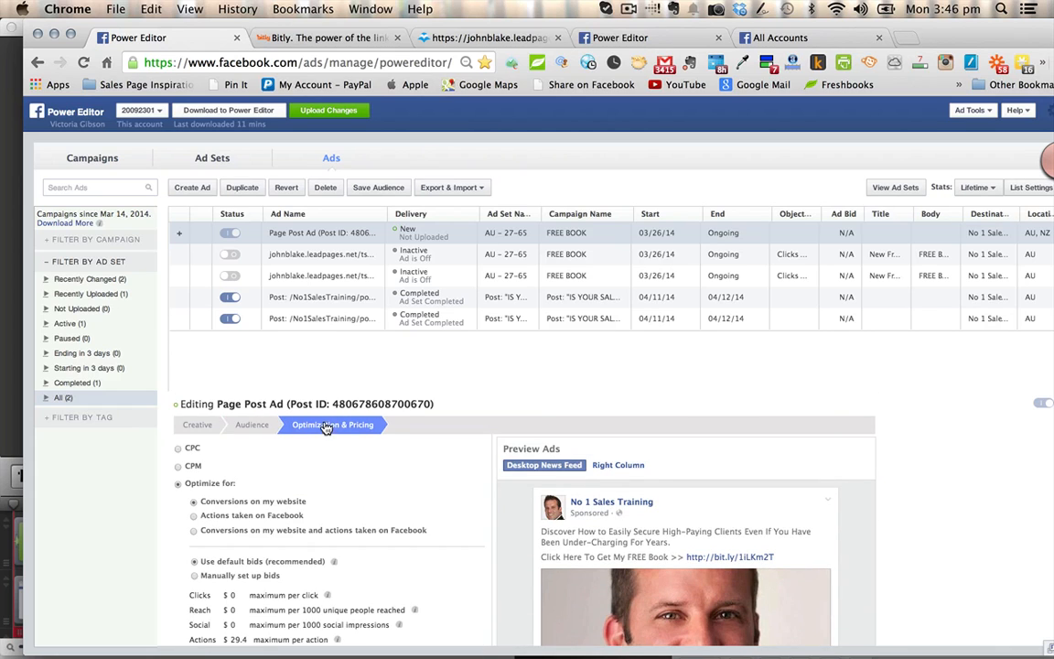
left_click(179, 452)
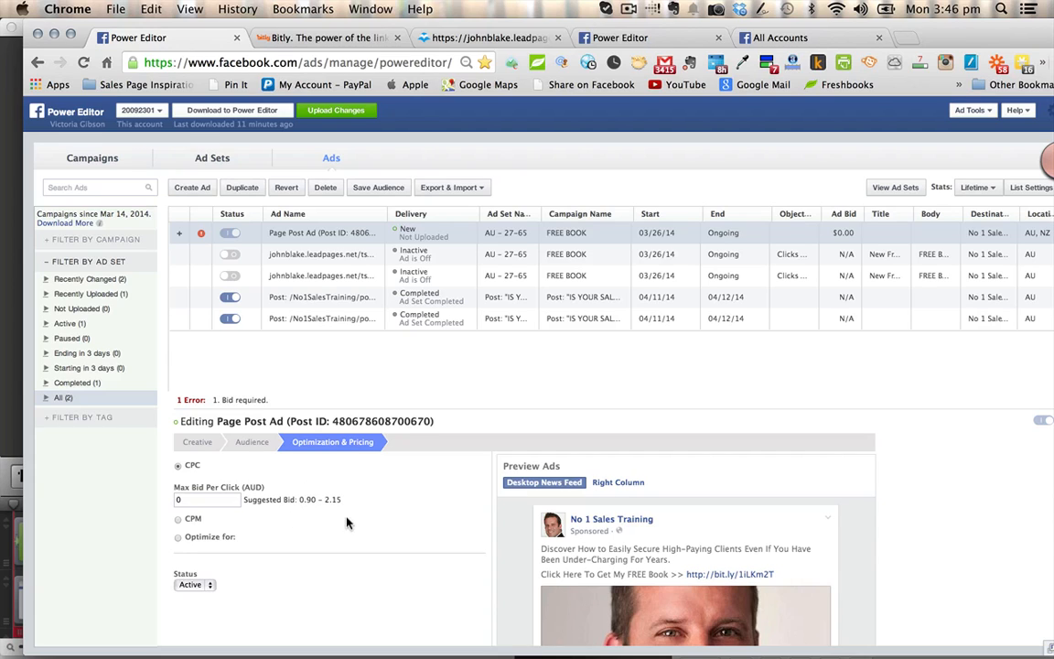
left_click(211, 500)
key("BackSpace")
type("1.")
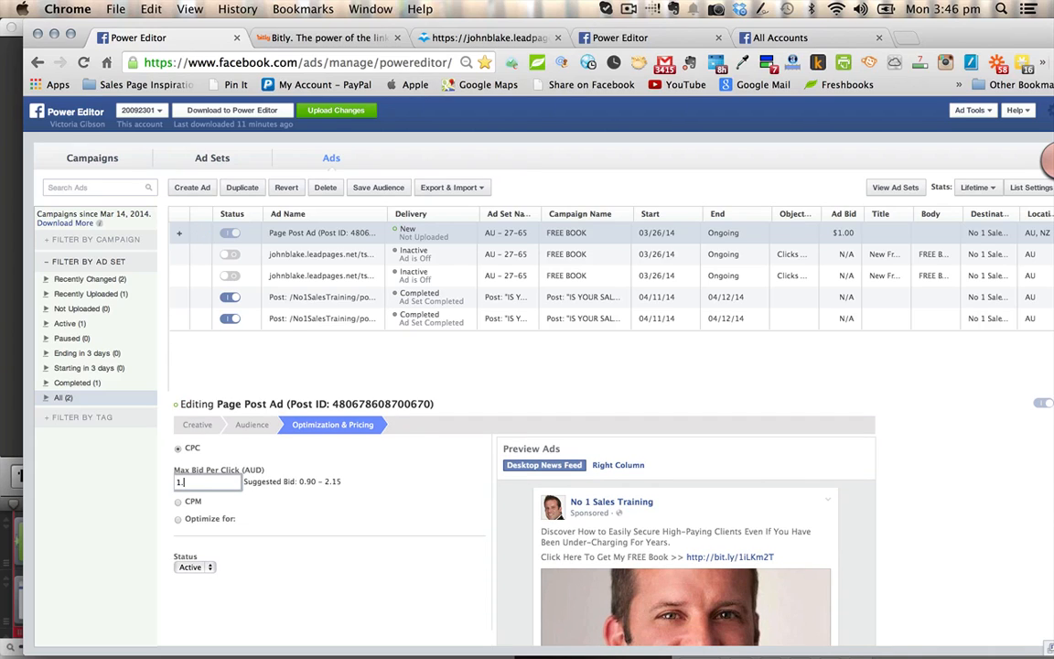
type("99")
left_click(286, 518)
scroll(257, 544, "down", 2)
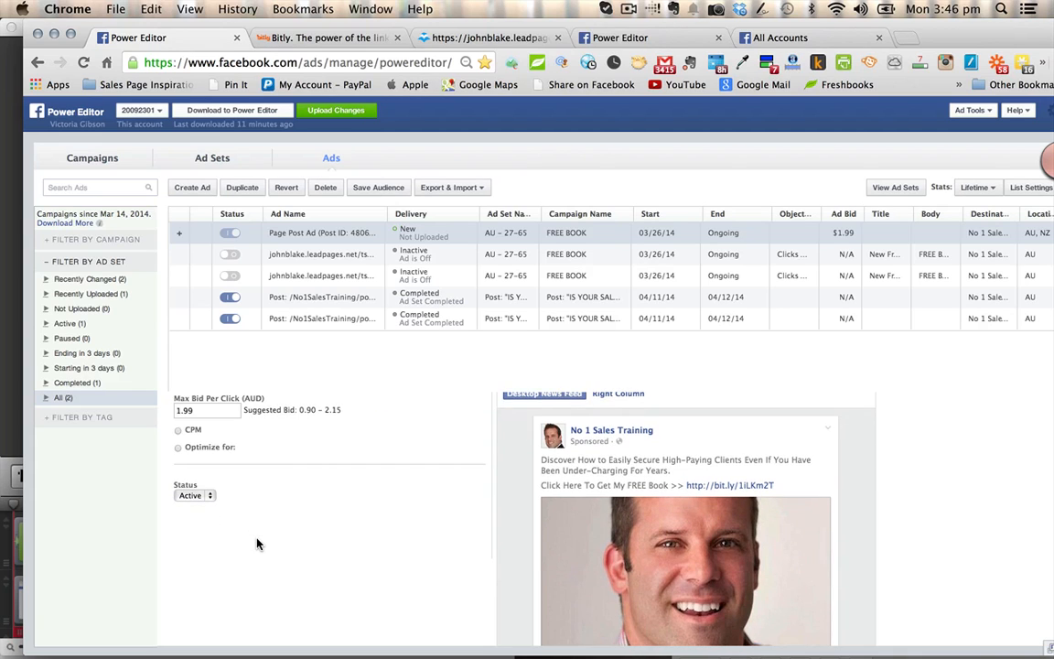
scroll(257, 544, "up", 2)
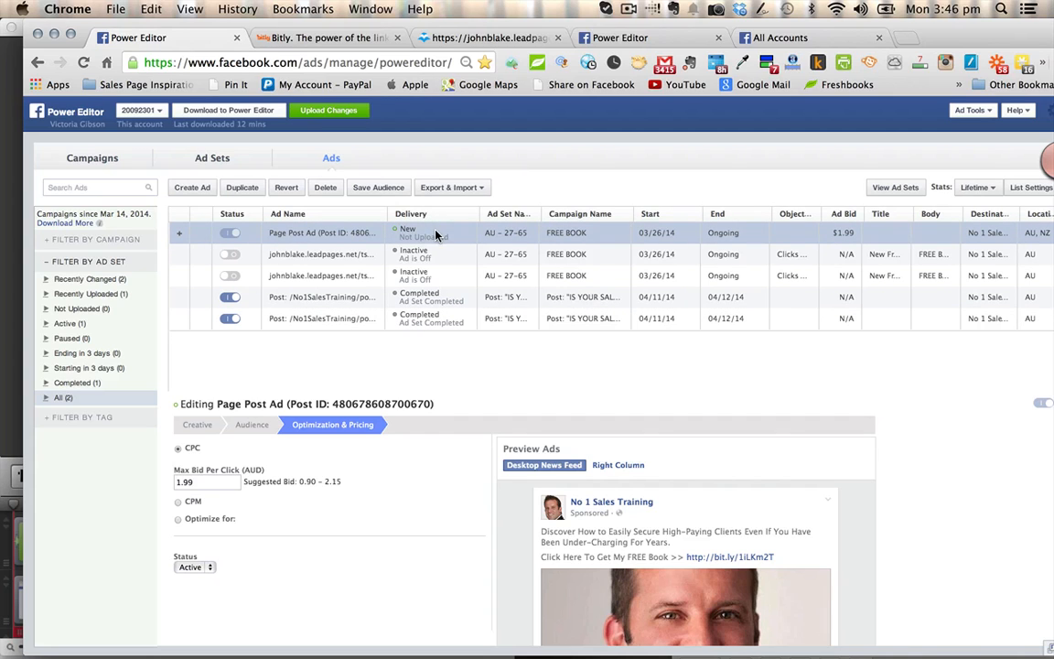
Rename the page post ad as Headshot Ad For Free Book VG.
left_click(207, 425)
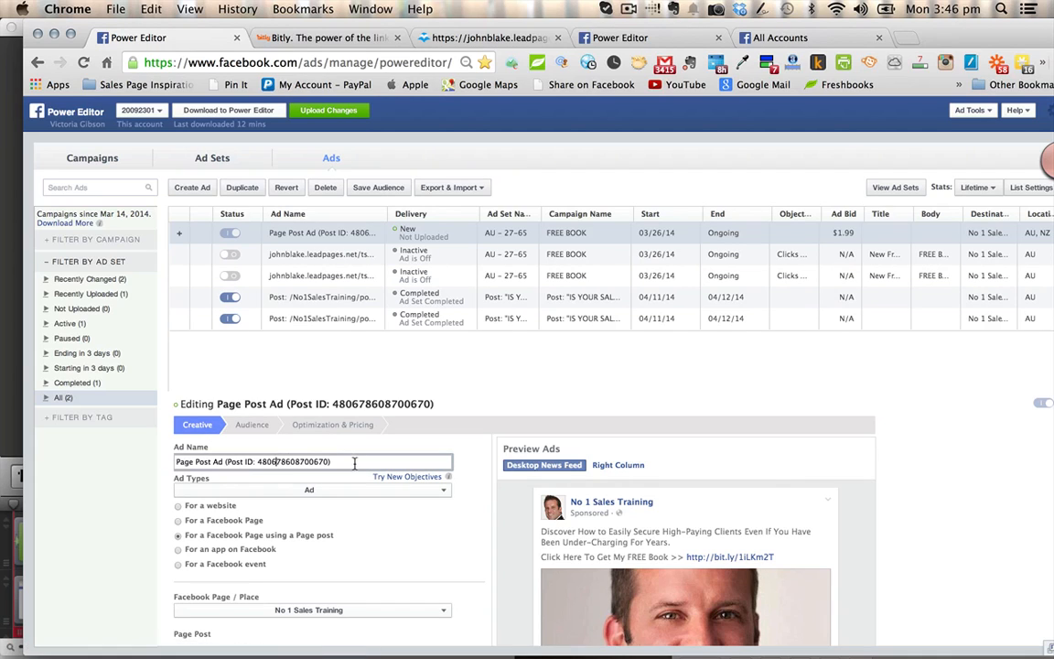
left_click_drag(320, 462, 121, 454)
type("Headsh")
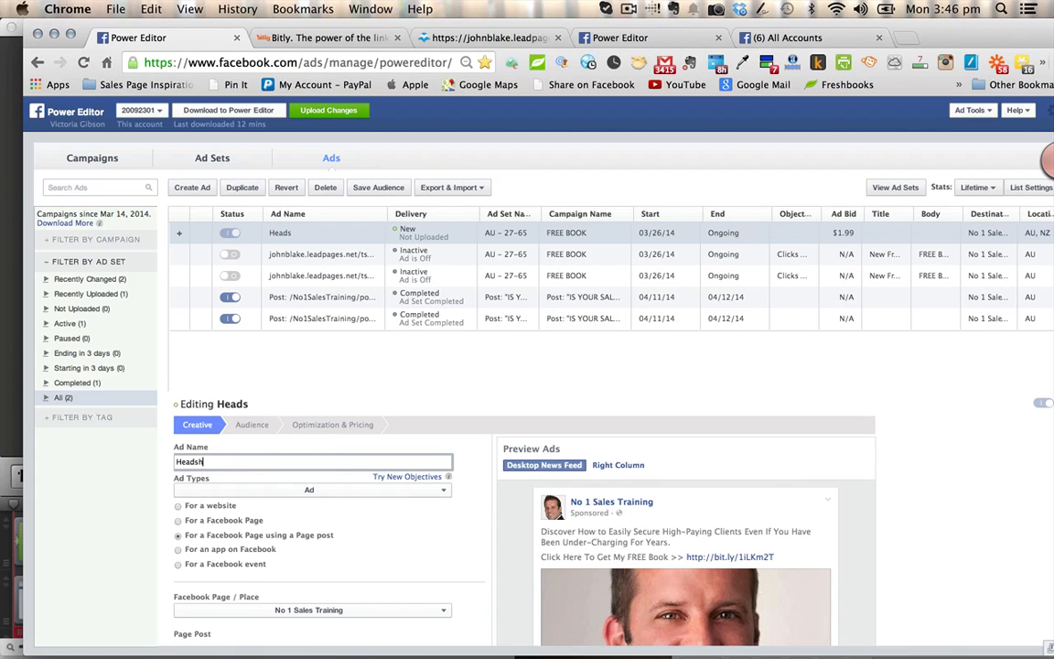
type("ot Ad For Free Book ")
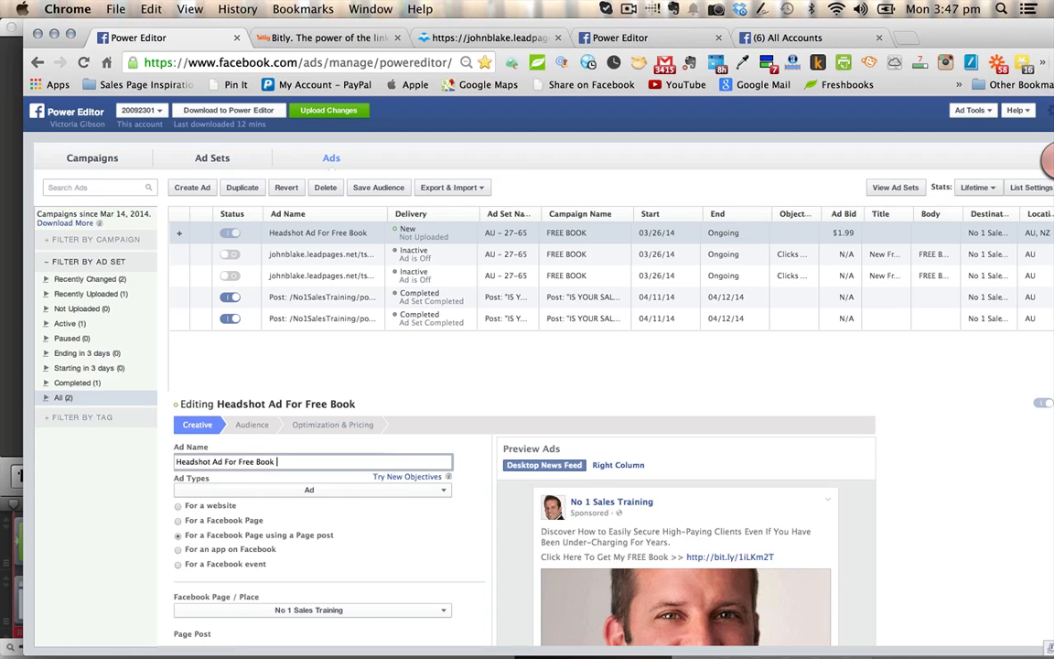
type("VG")
scroll(363, 450, "down", 2)
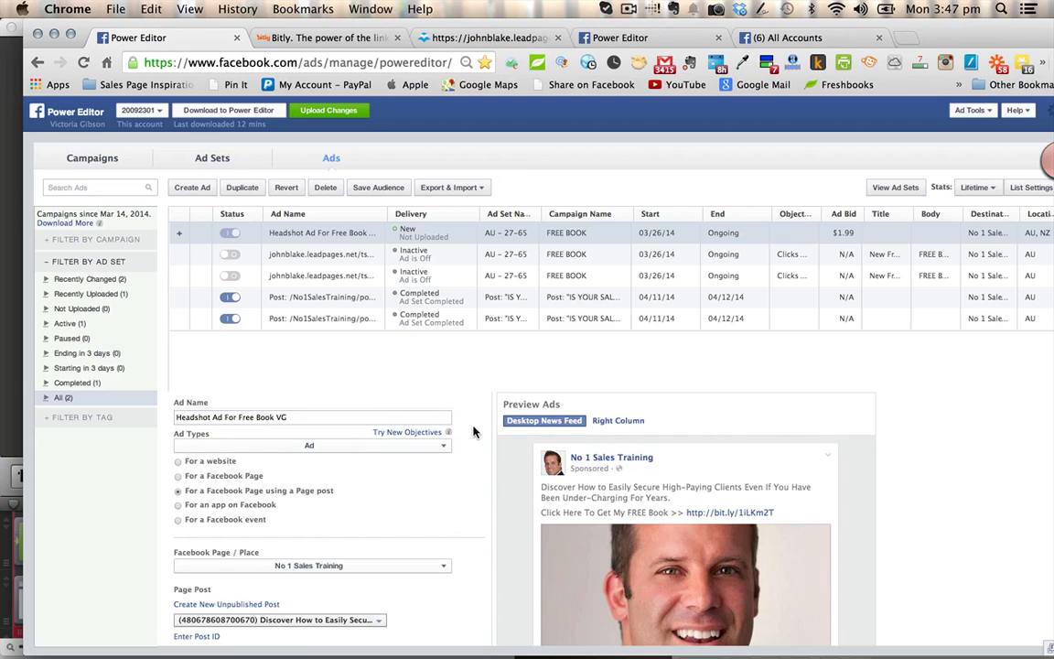
Upload the pending campaign and ad changes to Facebook and dismiss the upload dialog.
scroll(473, 431, "up", 2)
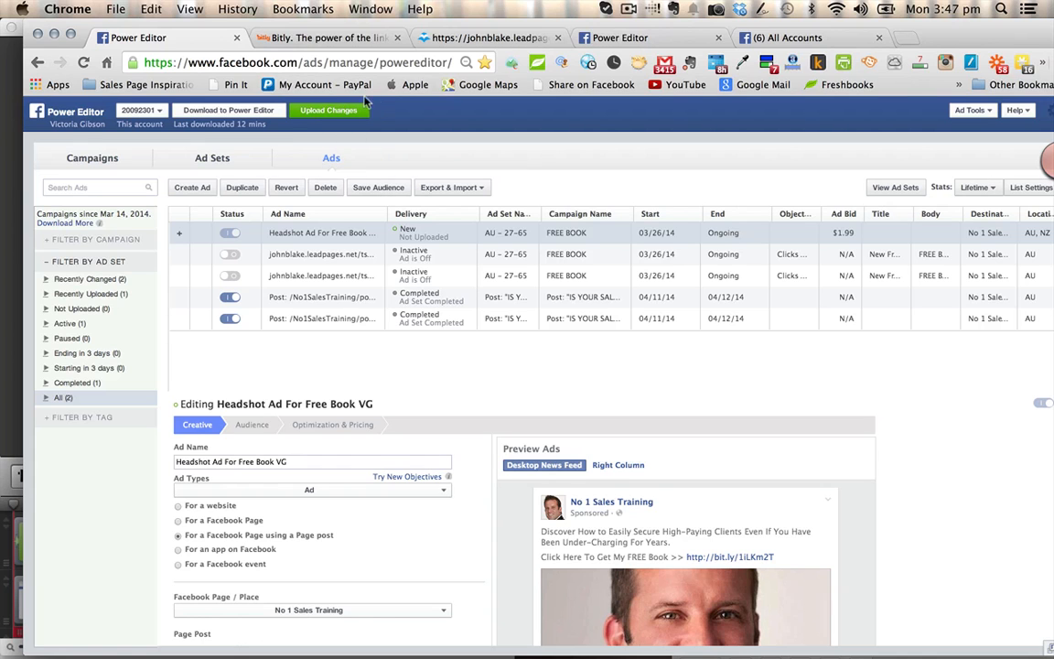
left_click(341, 112)
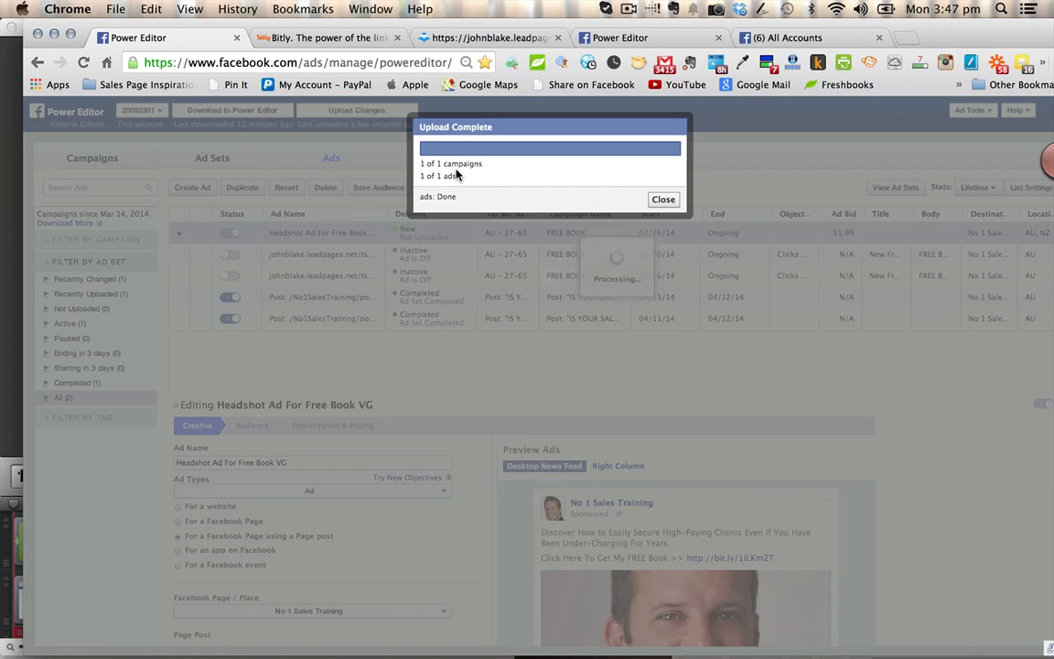
left_click(664, 199)
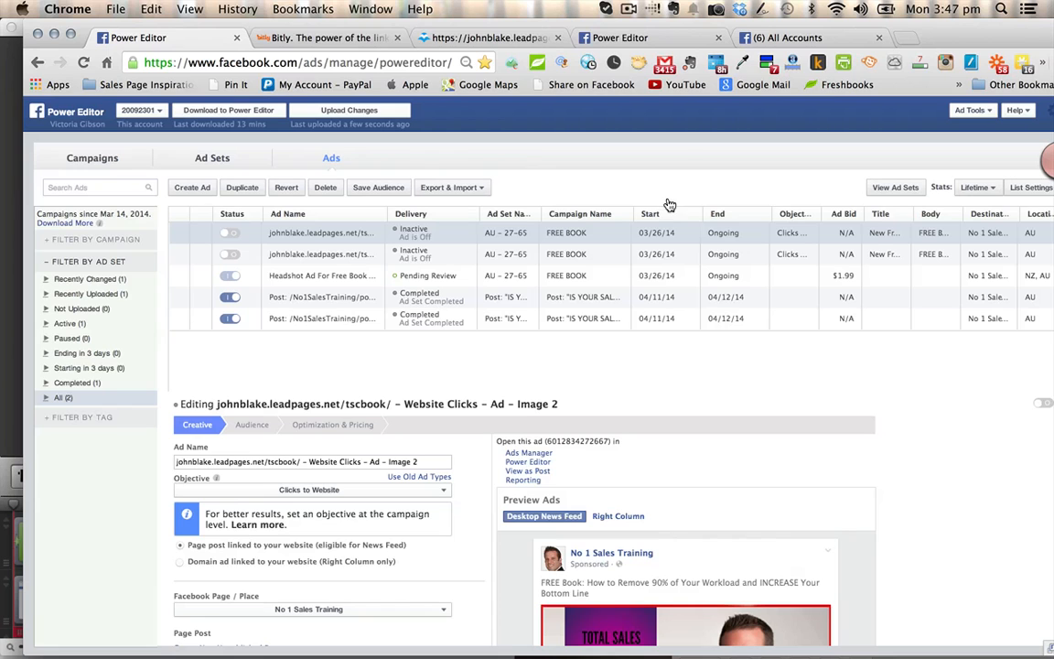
Switch to Ads Manager, open the FREE BOOK campaign's AU - 27-65 ad set and expand the details of Headshot Ad For Free Book VG.
left_click(794, 40)
left_click(110, 221)
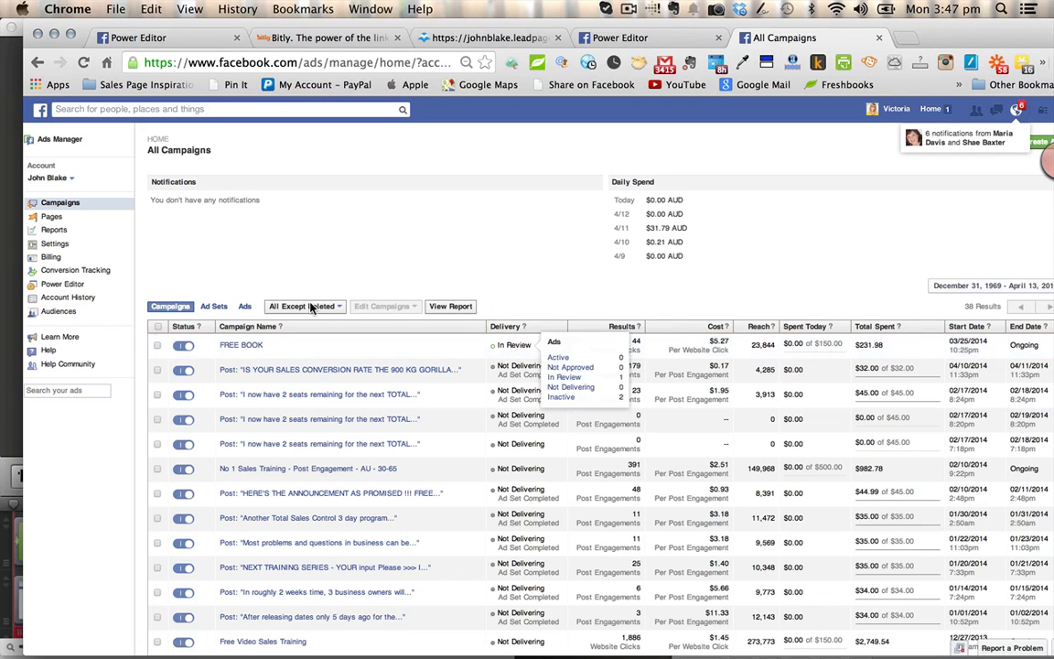
left_click(249, 346)
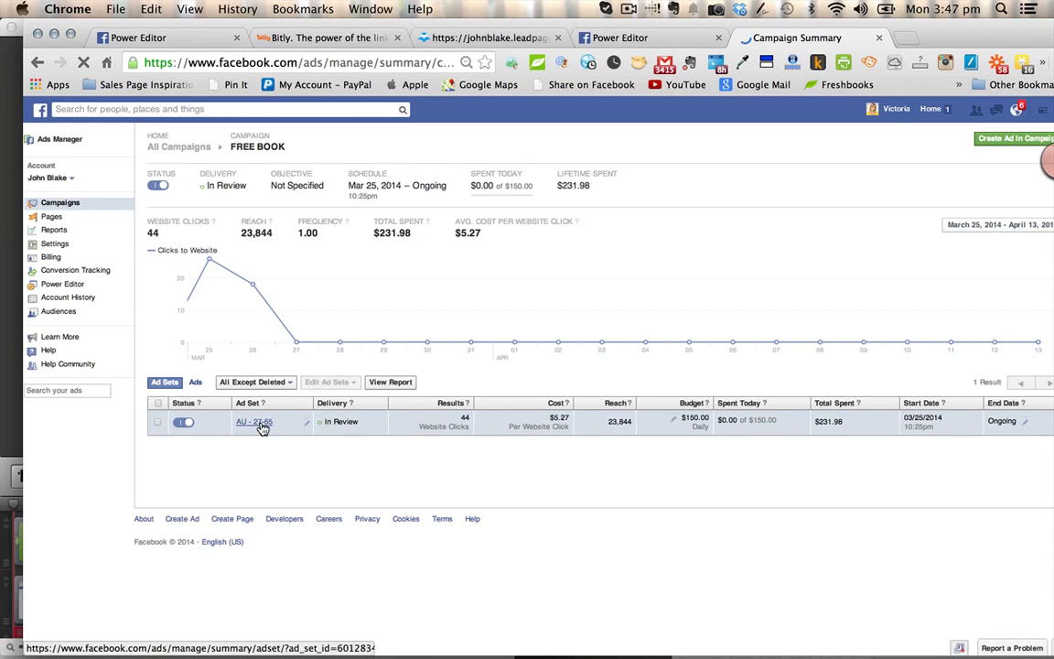
left_click(257, 423)
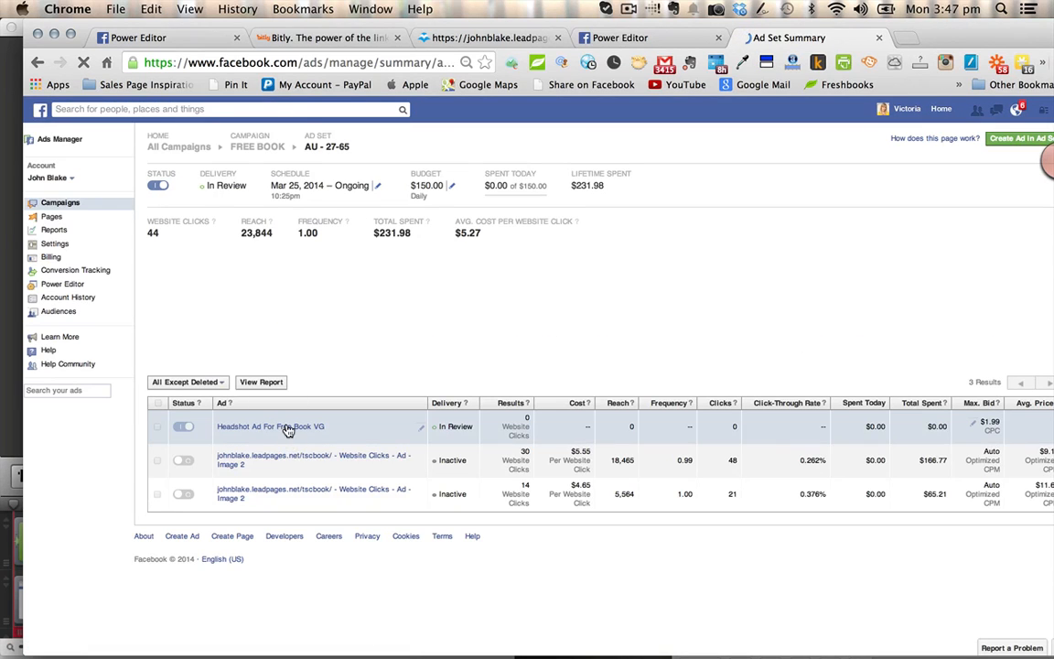
left_click(288, 427)
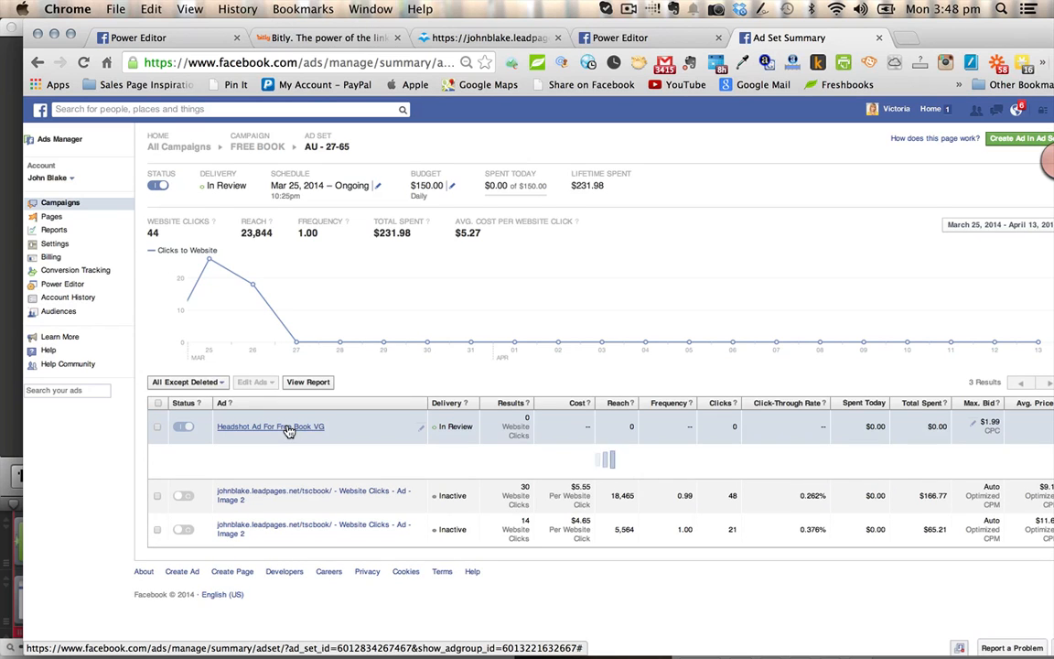
scroll(366, 431, "down", 3)
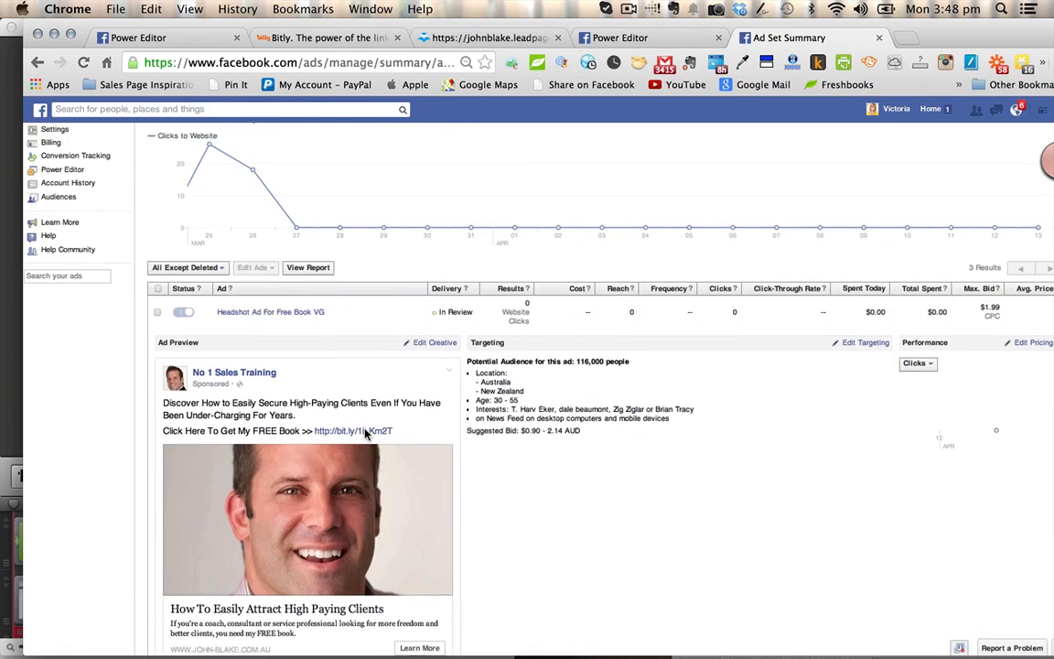
Open the headshot ad's maximum bid for editing and save it at $1.99.
left_click(974, 306)
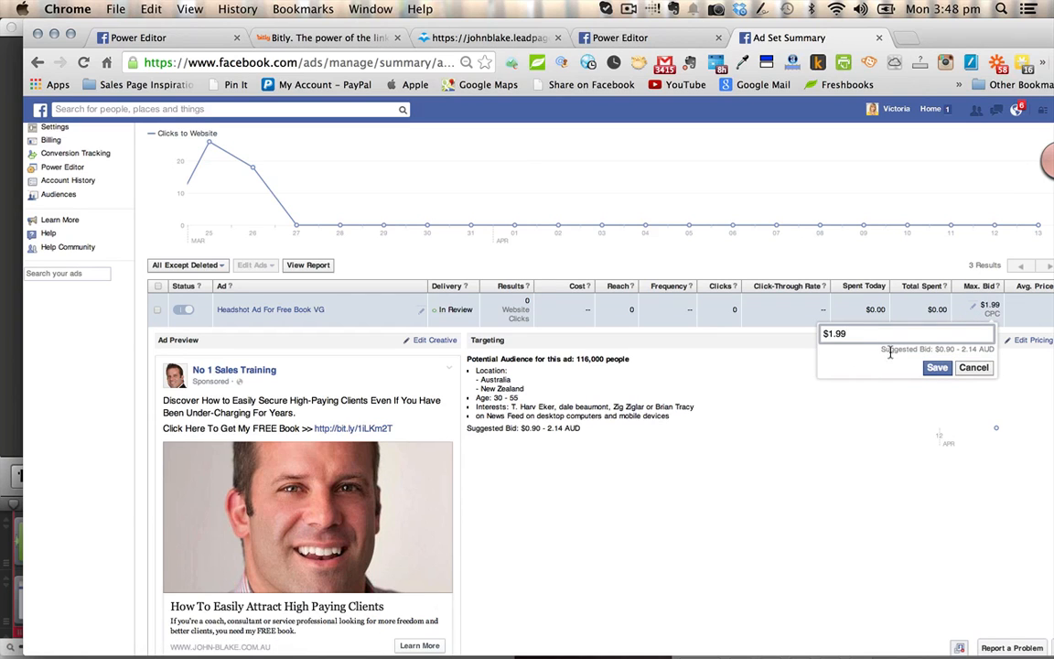
left_click(938, 368)
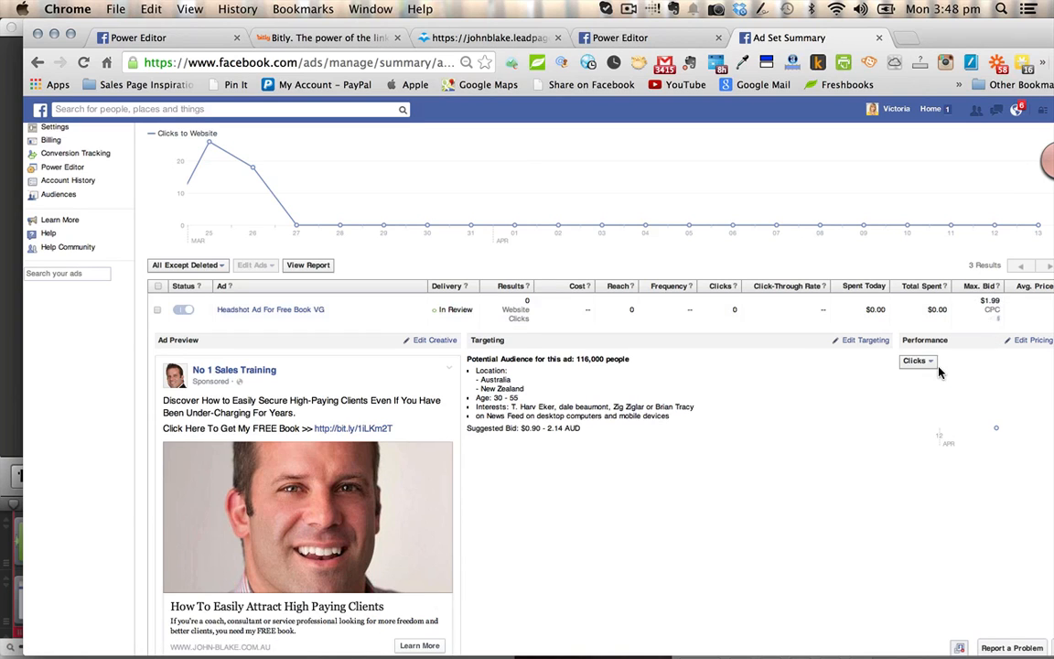
scroll(691, 293, "up", 3)
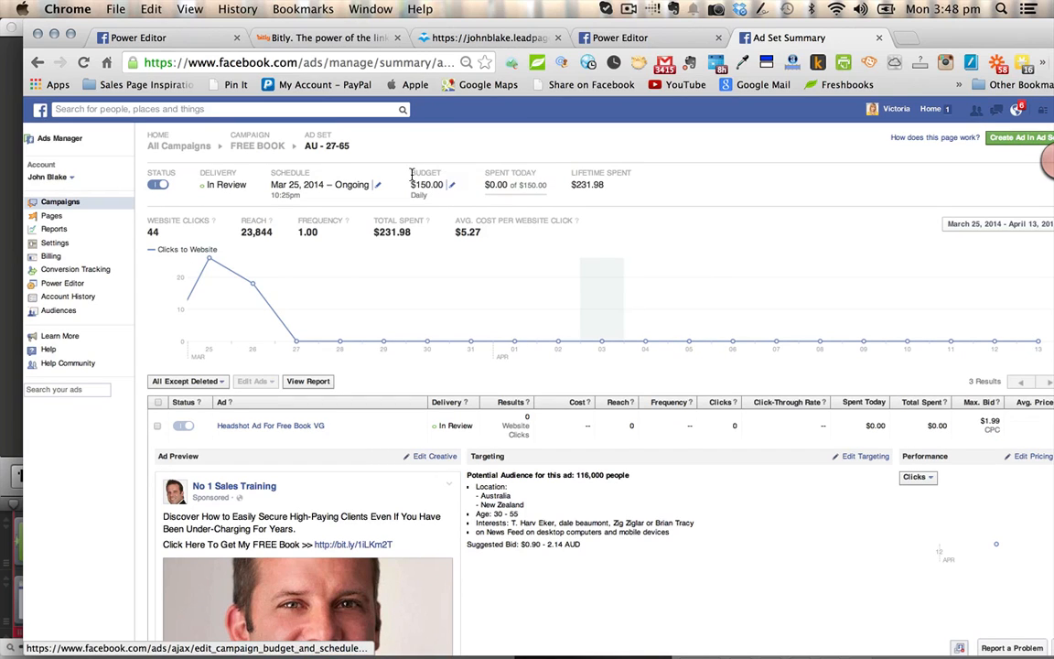
Turn on the first inactive johnblake.leadpages.net website clicks ad in the ad set and expand its details.
scroll(456, 269, "down", 5)
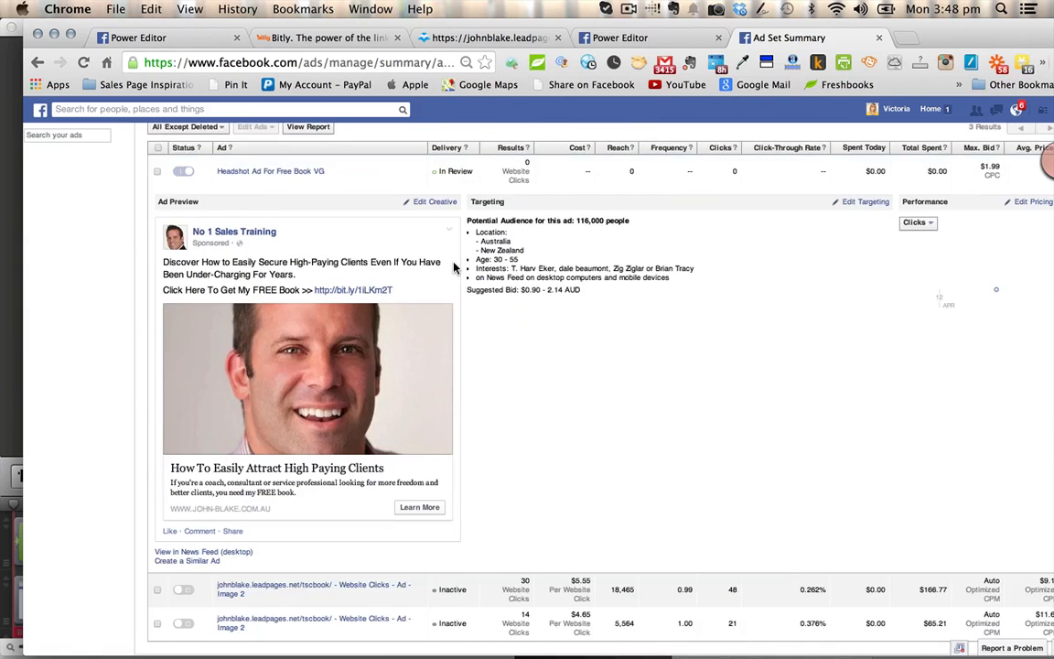
left_click(183, 505)
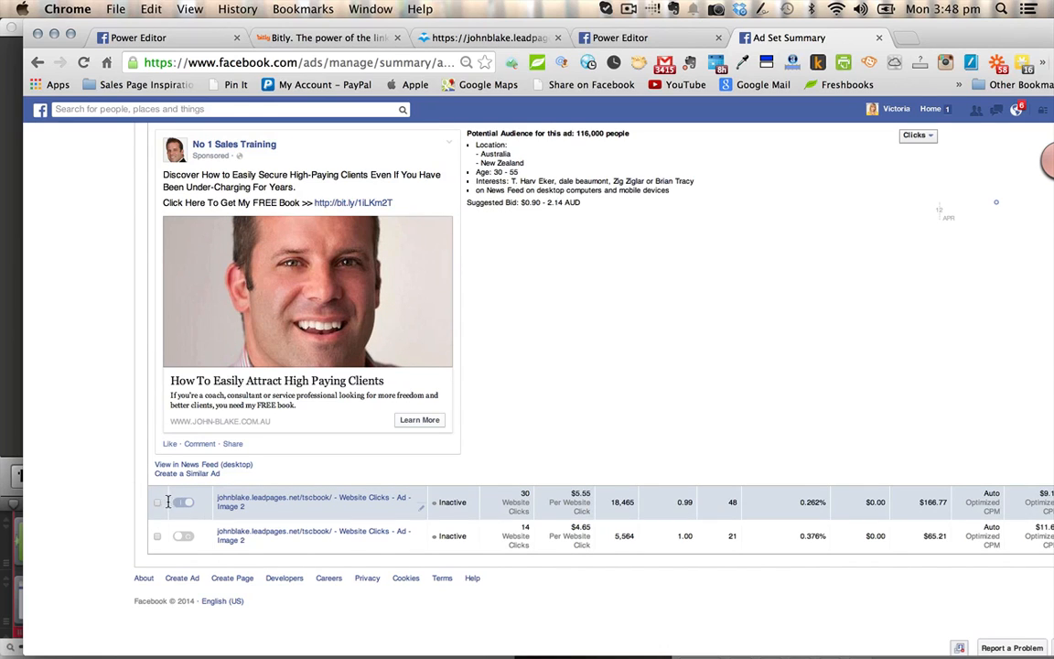
left_click(169, 503)
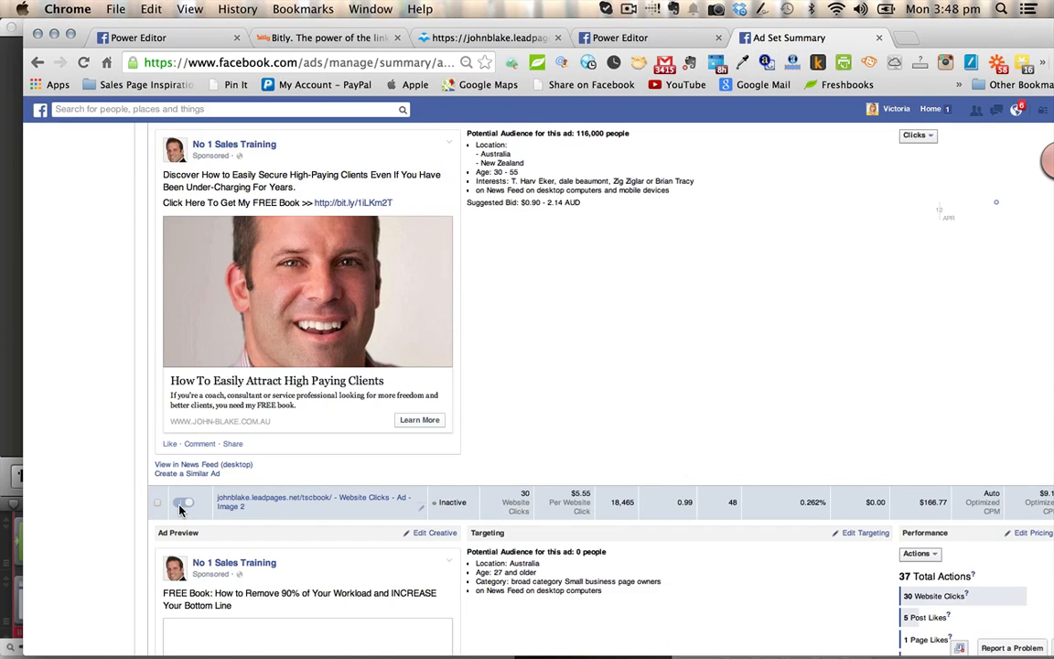
scroll(180, 511, "up", 1)
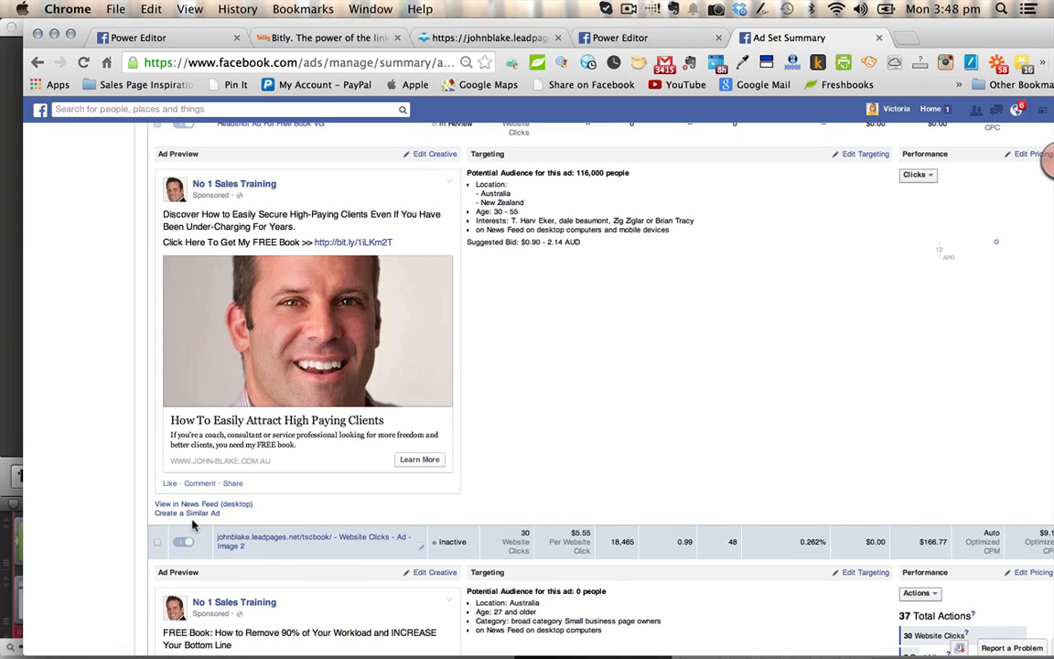
scroll(192, 517, "up", 6)
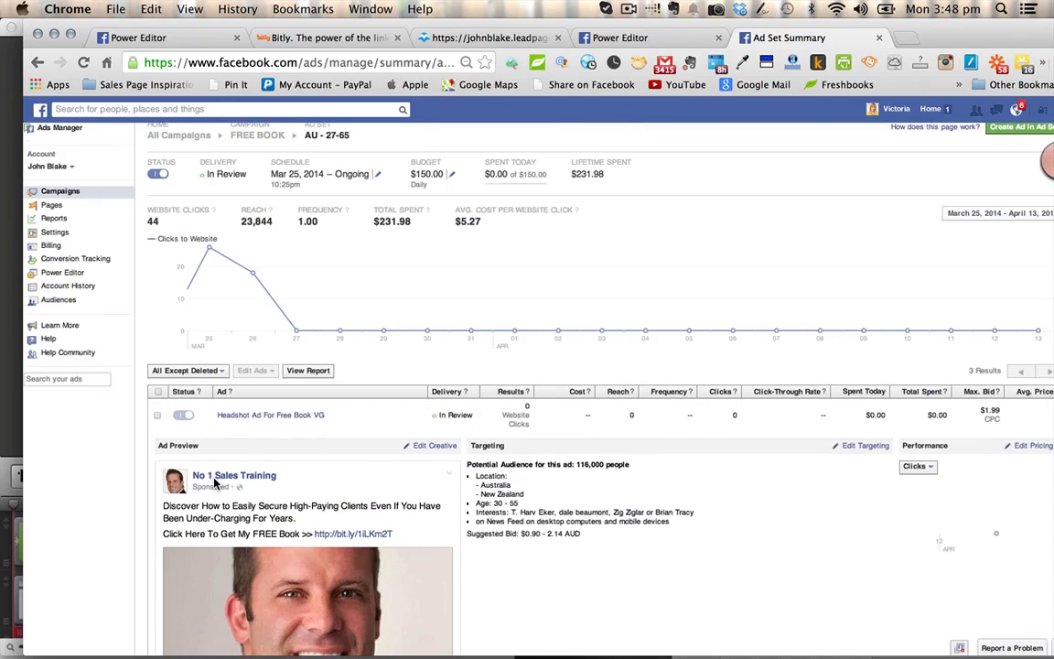
Set the AU - 27-65 ad set's daily budget to $50.00 and save it with the continuous schedule.
left_click(163, 184)
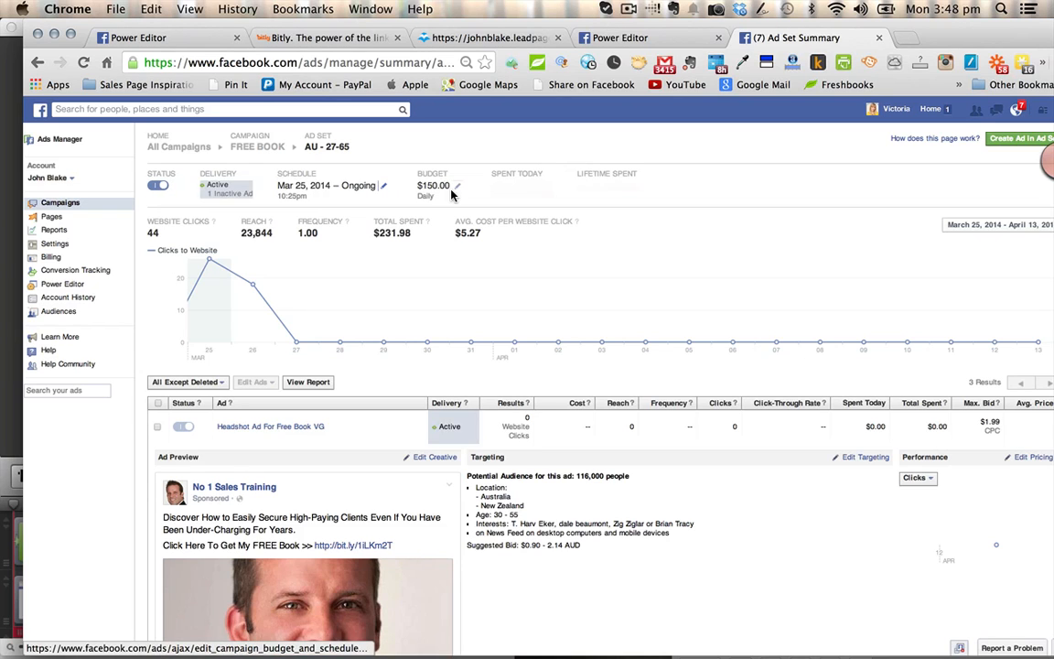
left_click(457, 188)
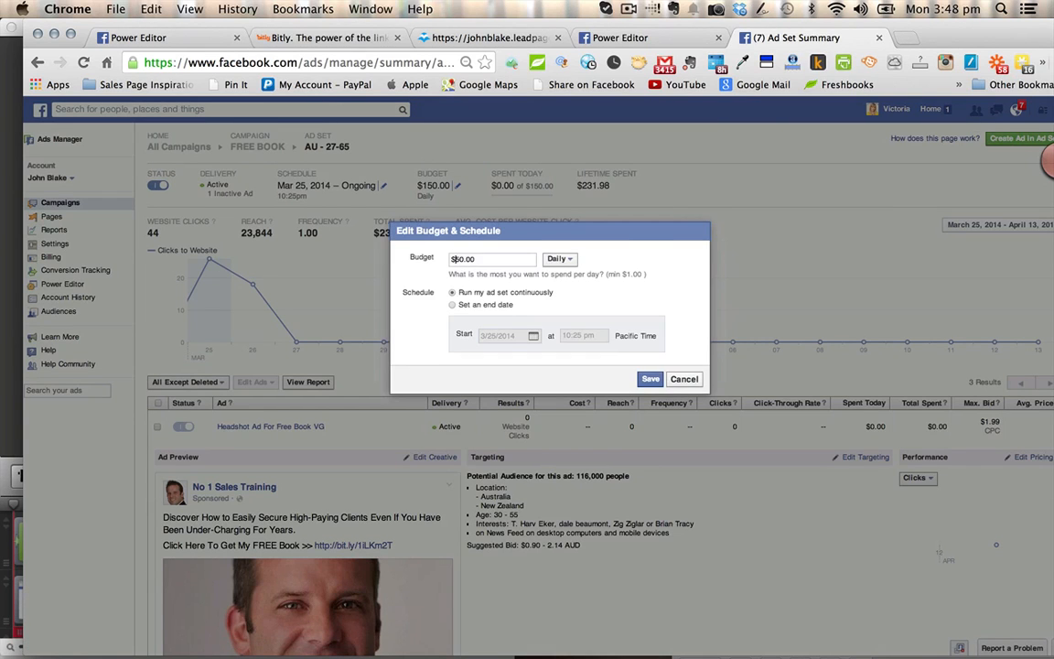
left_click(650, 380)
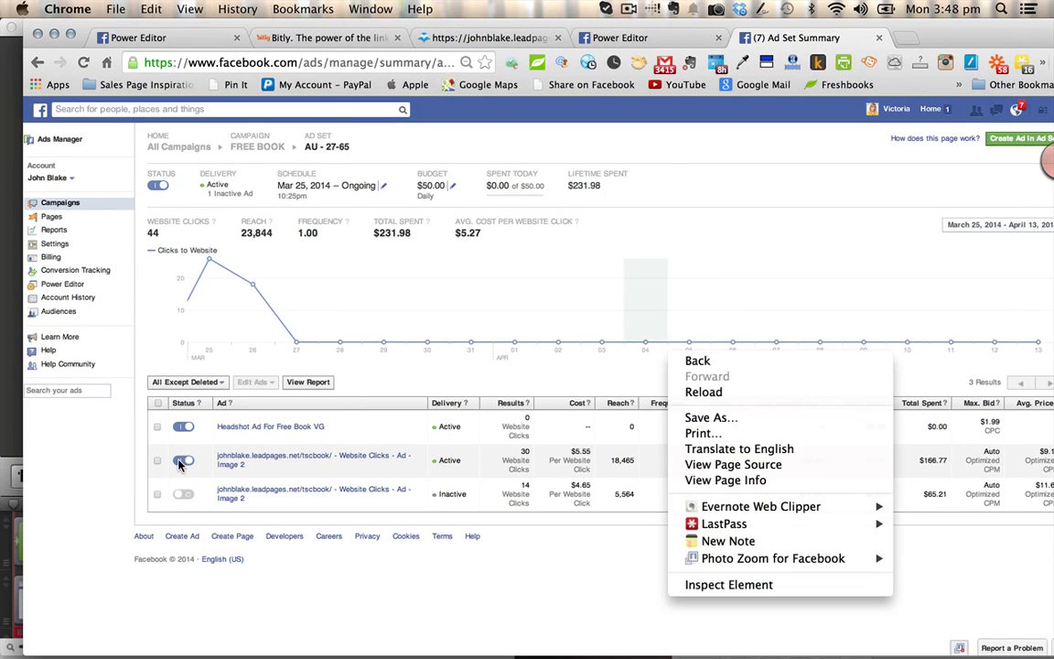
Turn off the active johnblake.leadpages.net website clicks ad, and expand the headshot ad's details to review its preview and targeting.
left_click(181, 464)
left_click(180, 463)
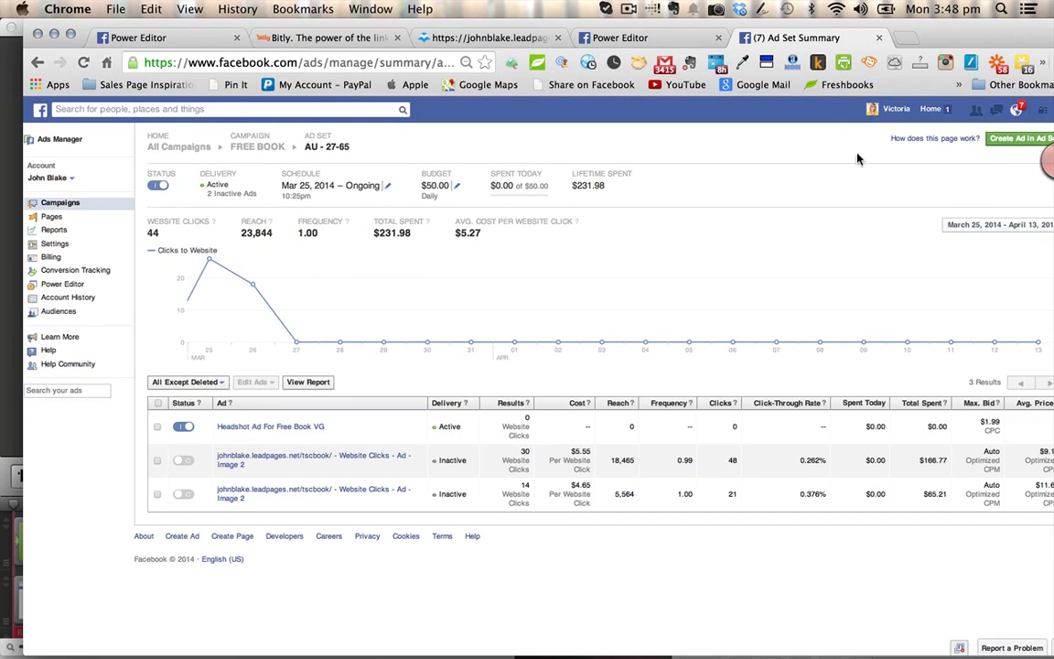
left_click(305, 427)
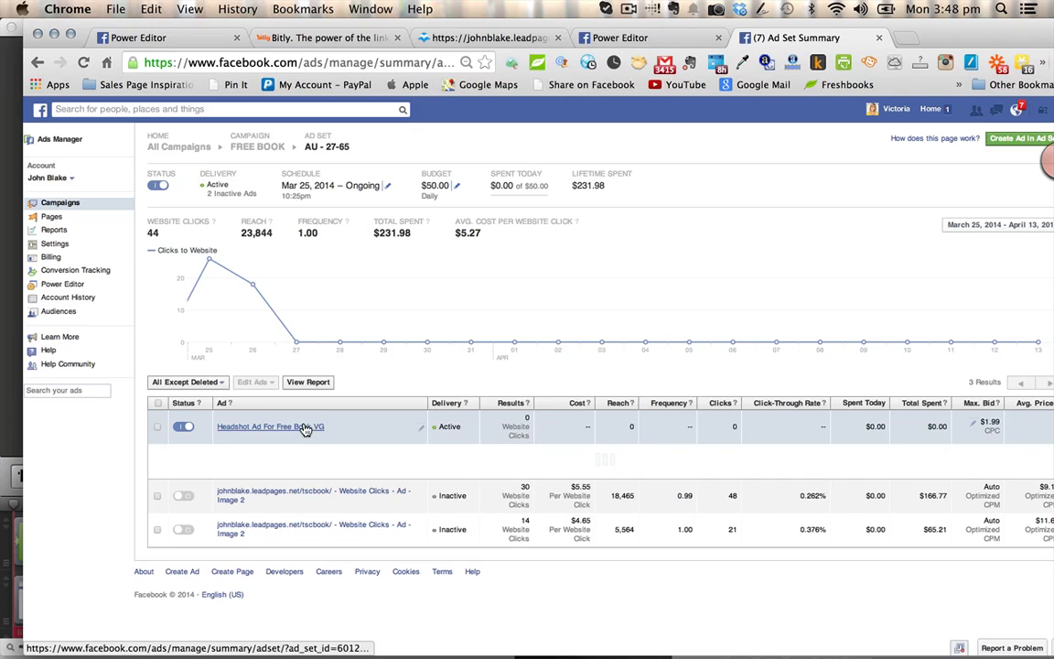
scroll(489, 455, "down", 5)
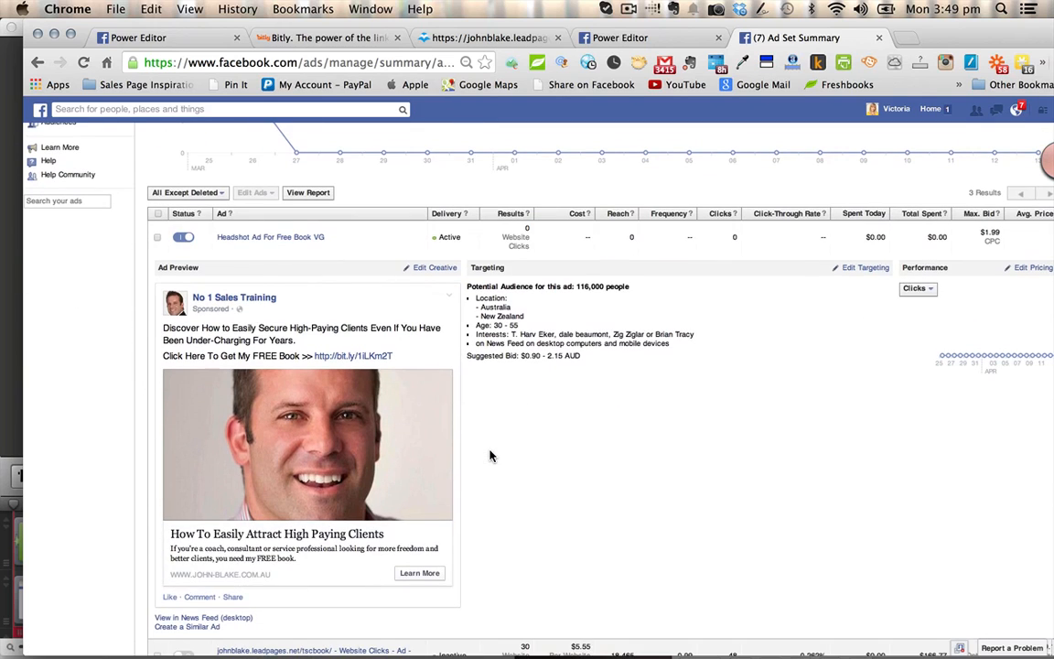